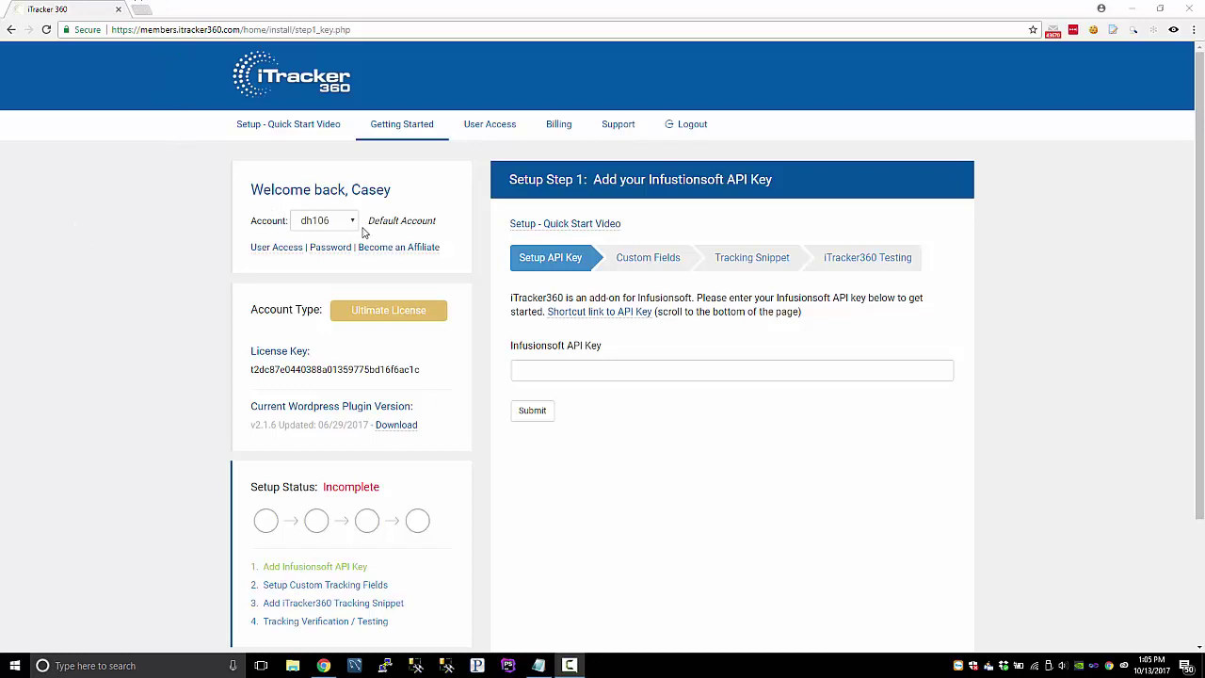
pyautogui.click(324, 222)
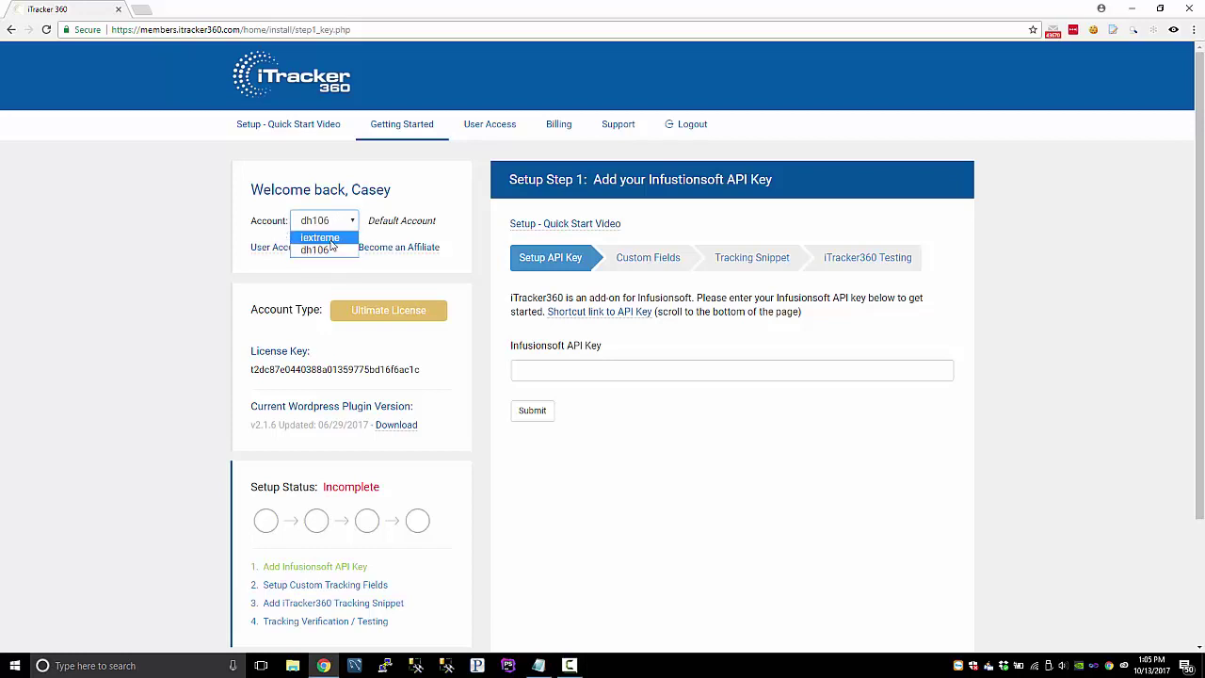
pyautogui.click(410, 214)
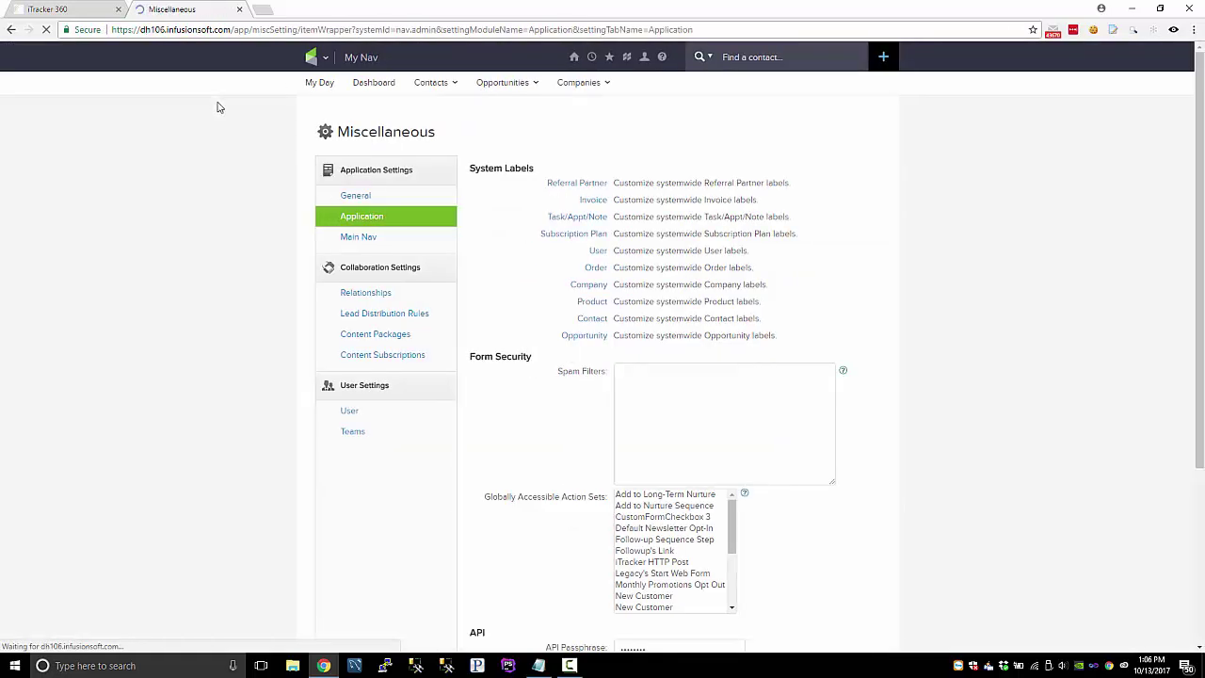
# - Copy the encrypted API key from the API section of the Infusionsoft application settings
pyautogui.scroll(-3, 365, 254)
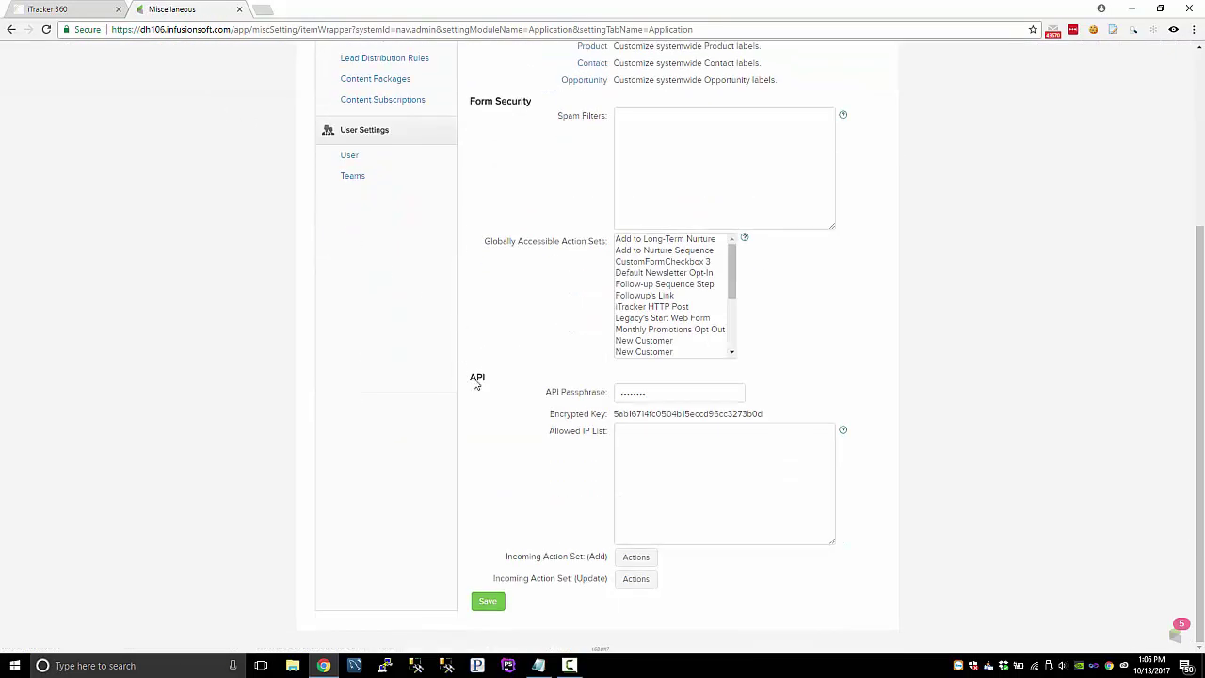
pyautogui.doubleClick(680, 415)
pyautogui.hotkey('ctrl', 'c')
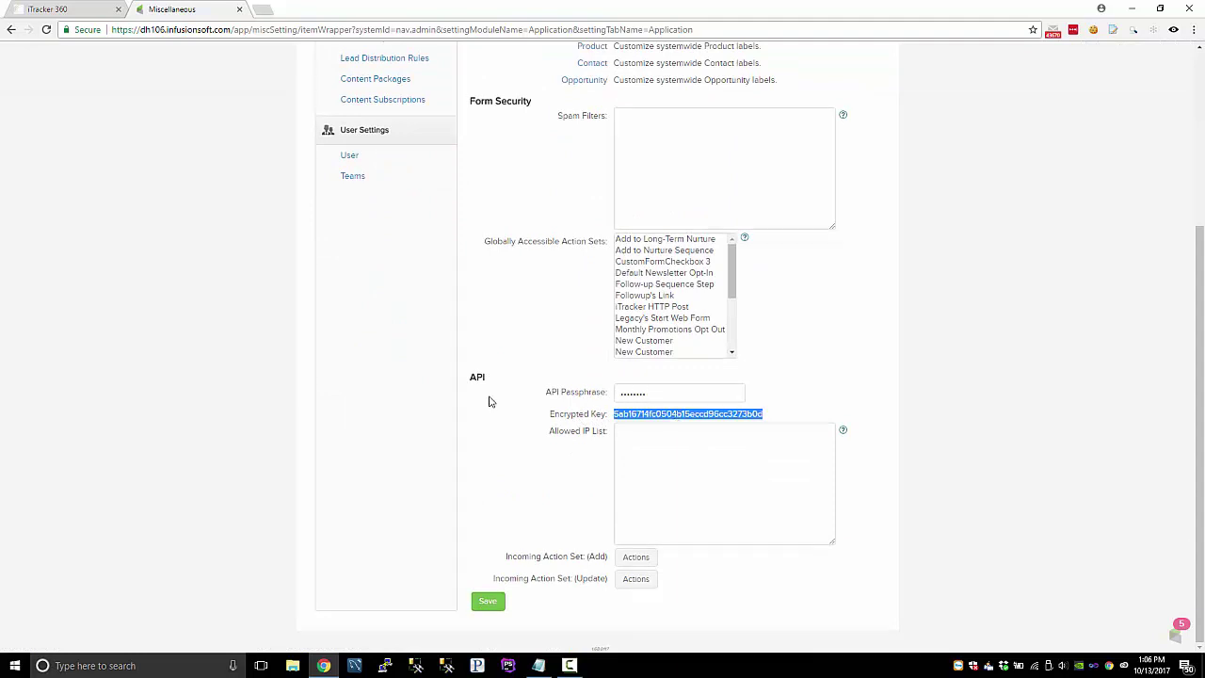
pyautogui.click(107, 197)
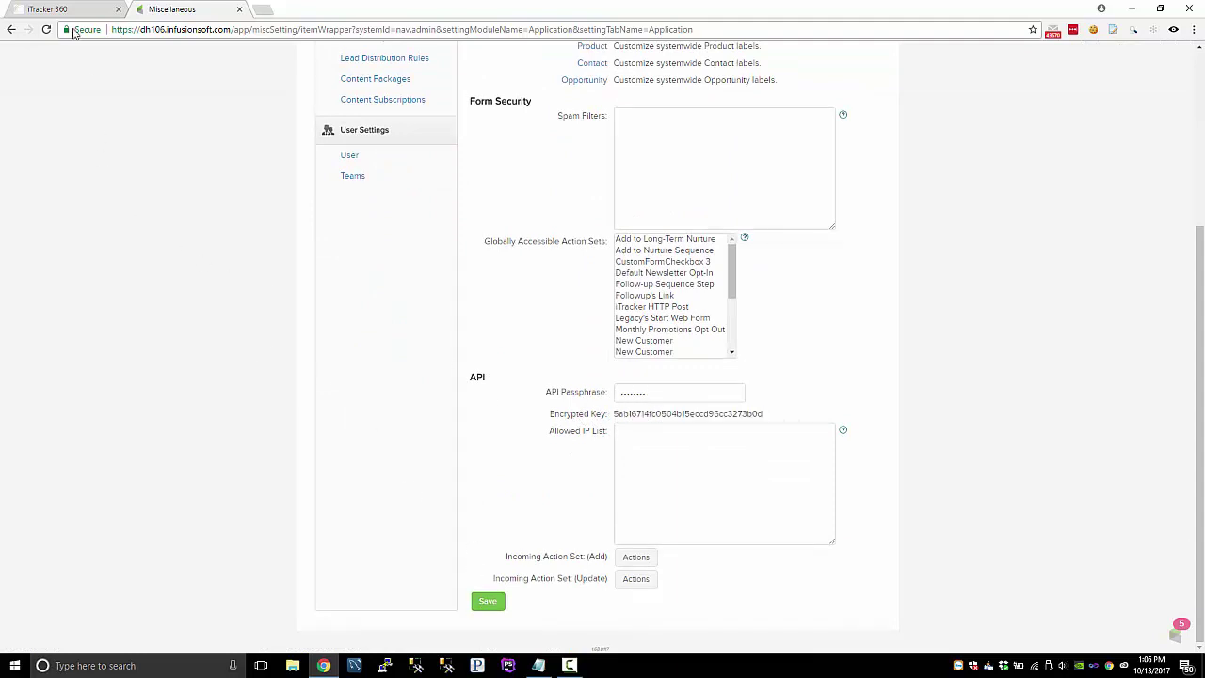
# - Switch to iTracker360, paste the copied key into the Infusionsoft API Key field and submit it
pyautogui.click(68, 13)
pyautogui.click(626, 369)
pyautogui.hotkey('ctrl', 'v')
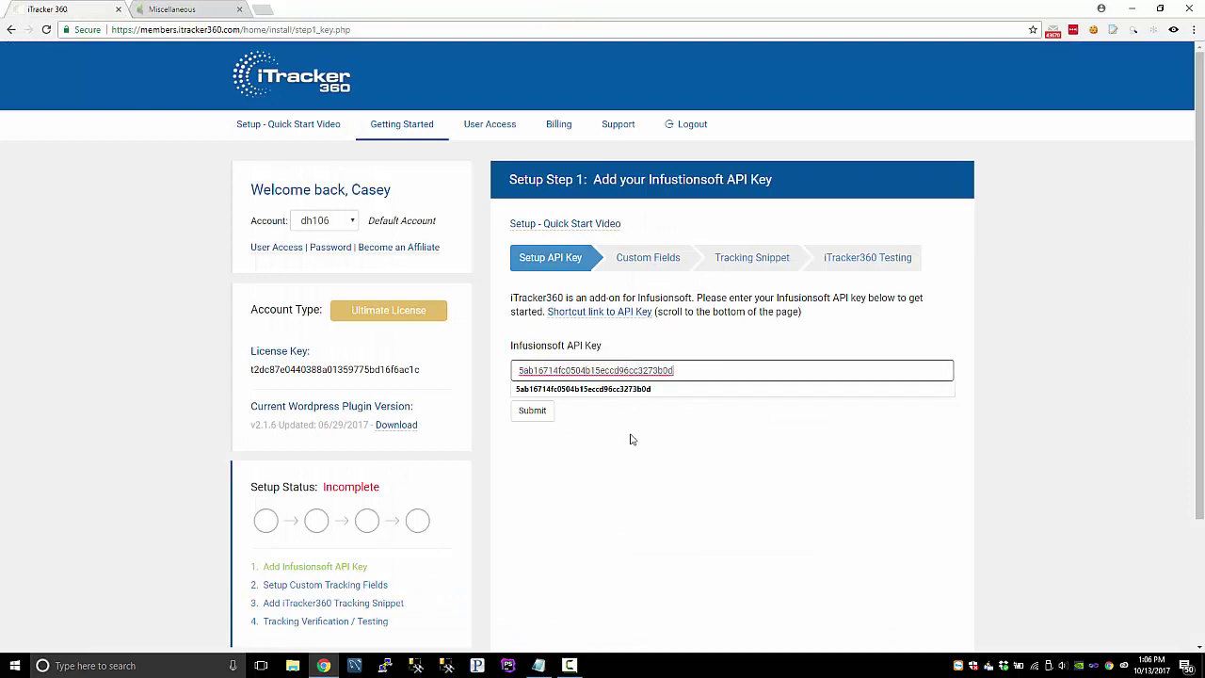
pyautogui.click(532, 409)
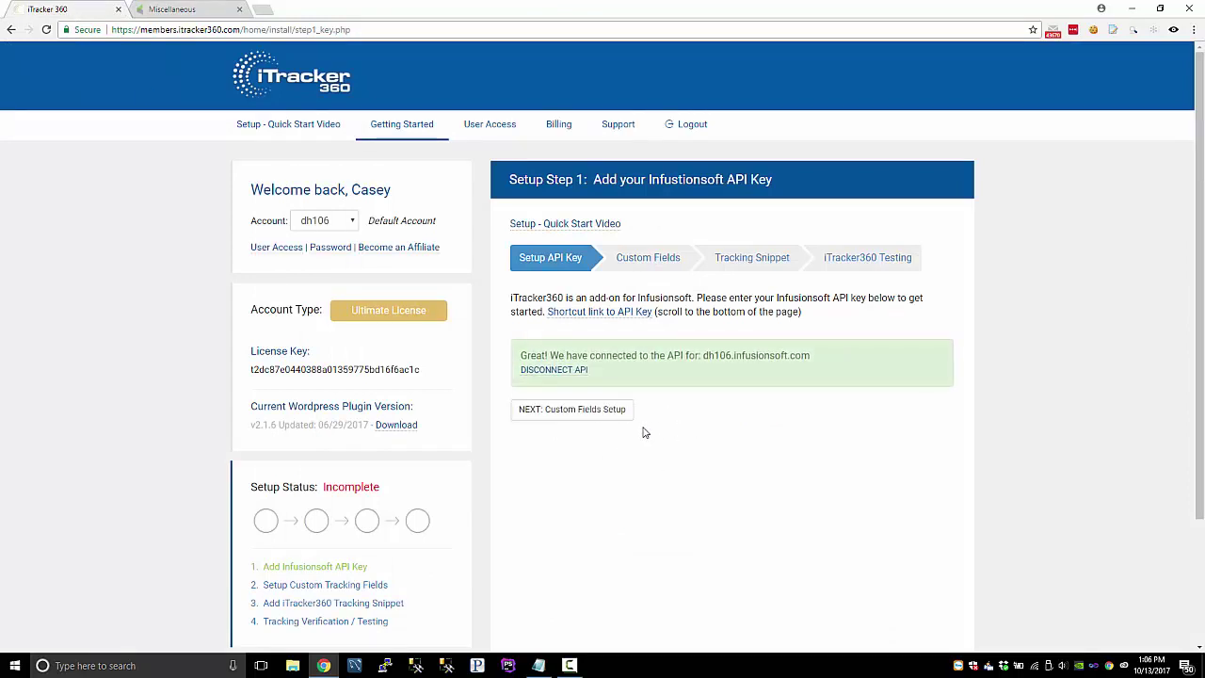
# - Go to the Custom Fields setup step and check which Infusionsoft tabs can store the fields
pyautogui.click(627, 261)
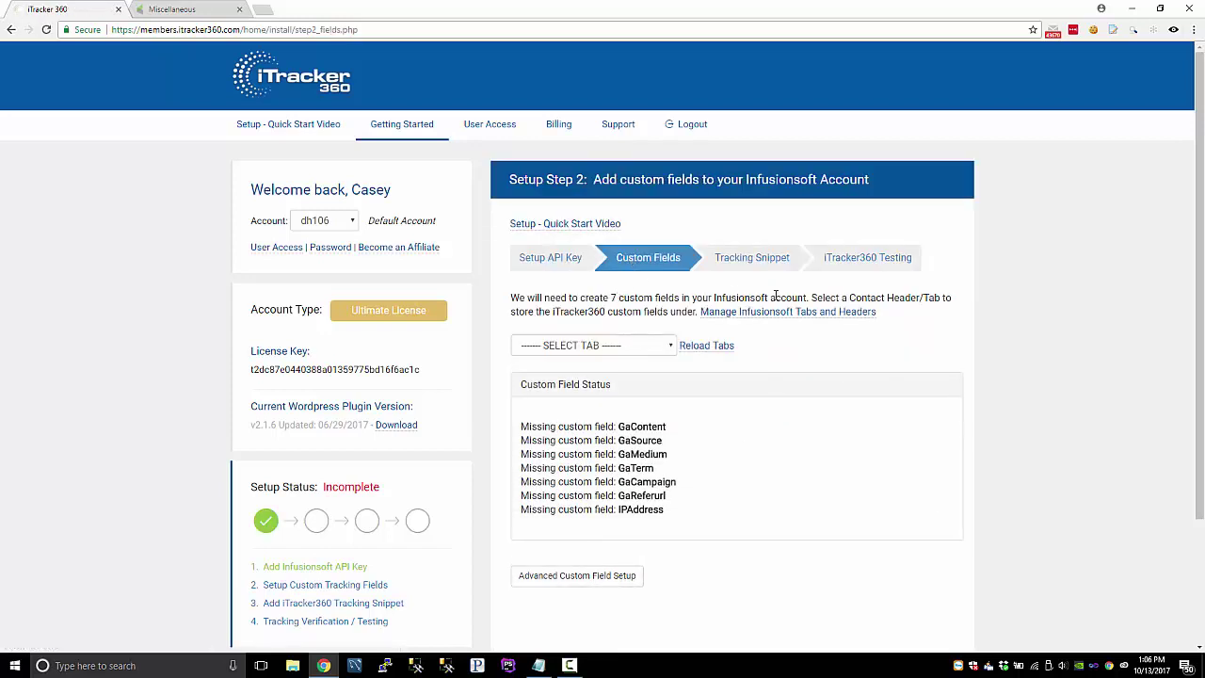
pyautogui.click(644, 350)
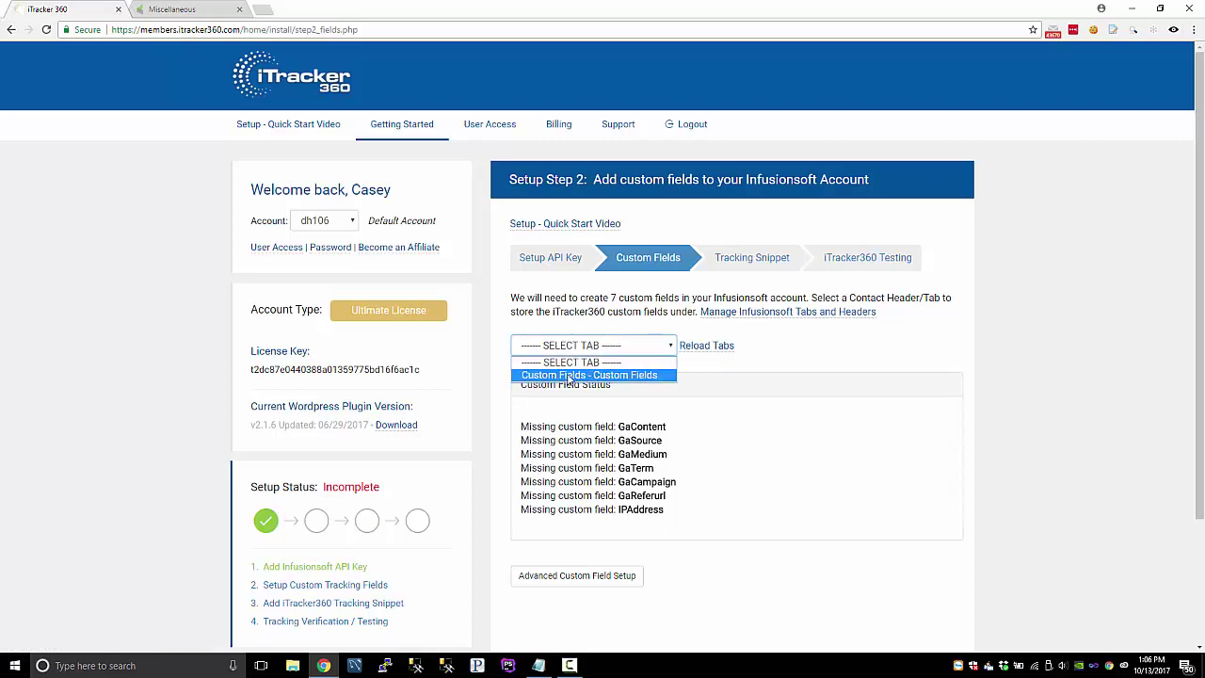
pyautogui.click(722, 373)
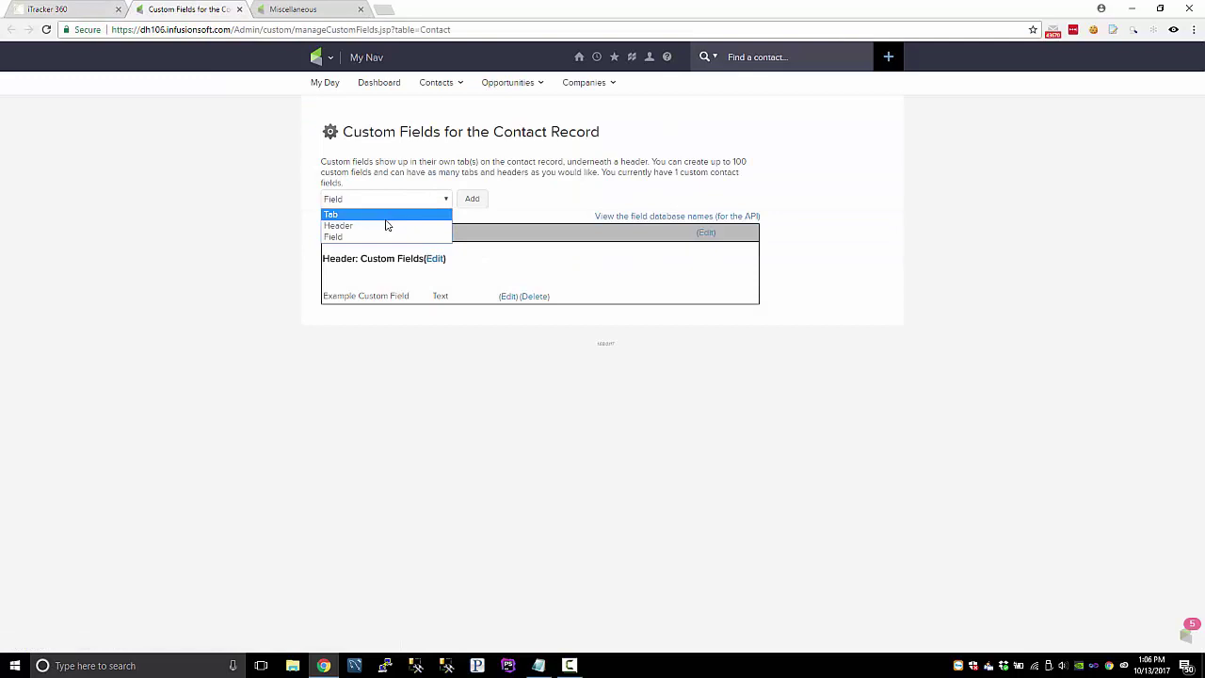
# - Add a contact record tab named iTracker360 on Infusionsoft's custom fields page and save it
pyautogui.click(385, 212)
pyautogui.click(472, 199)
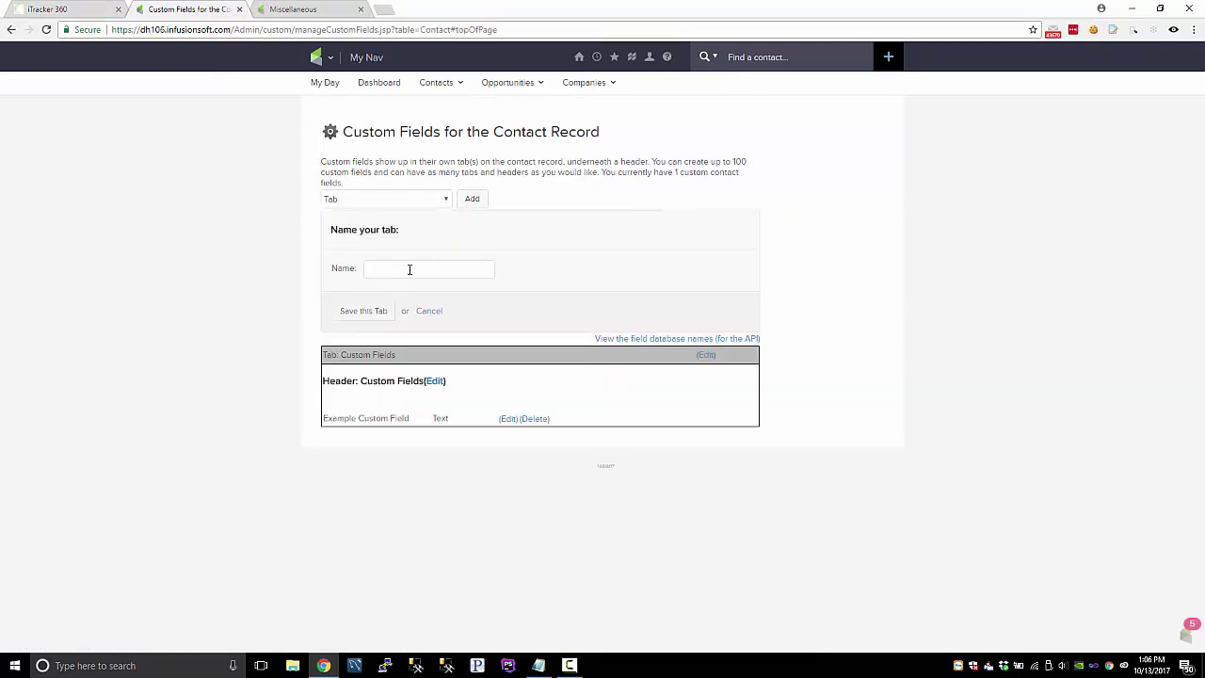
pyautogui.click(409, 269)
pyautogui.click(365, 313)
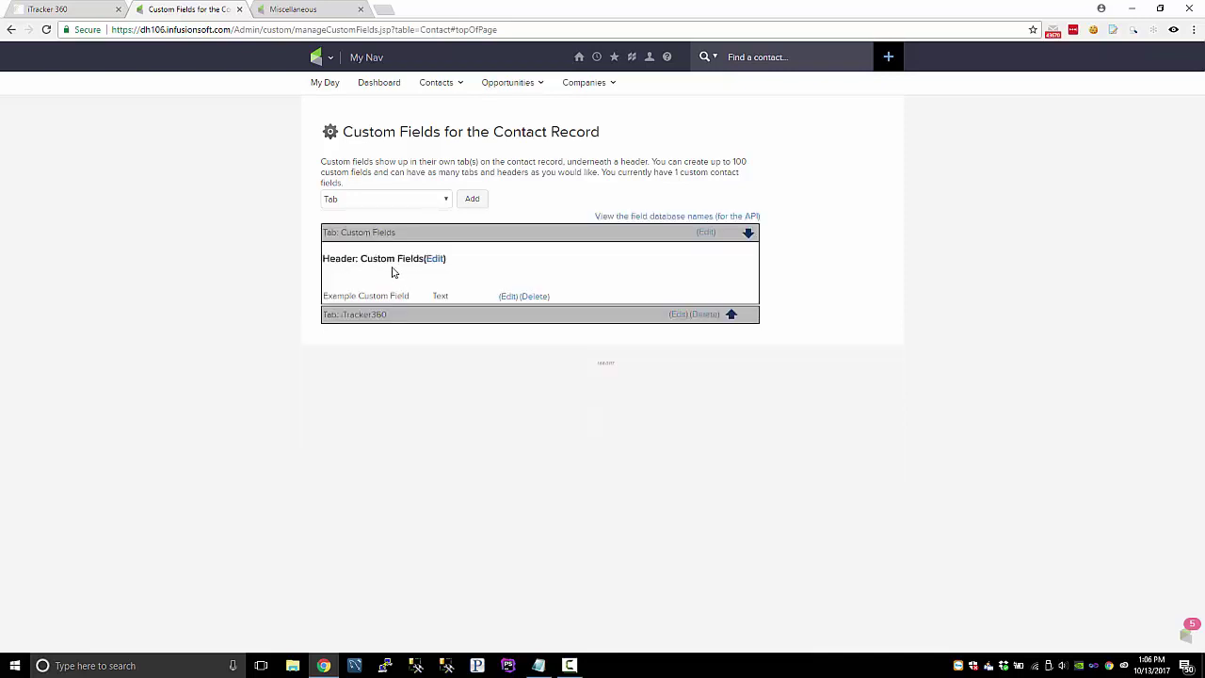
# - Add a header named Tracking Fields on the iTracker360 tab and save it
pyautogui.click(378, 200)
pyautogui.click(378, 223)
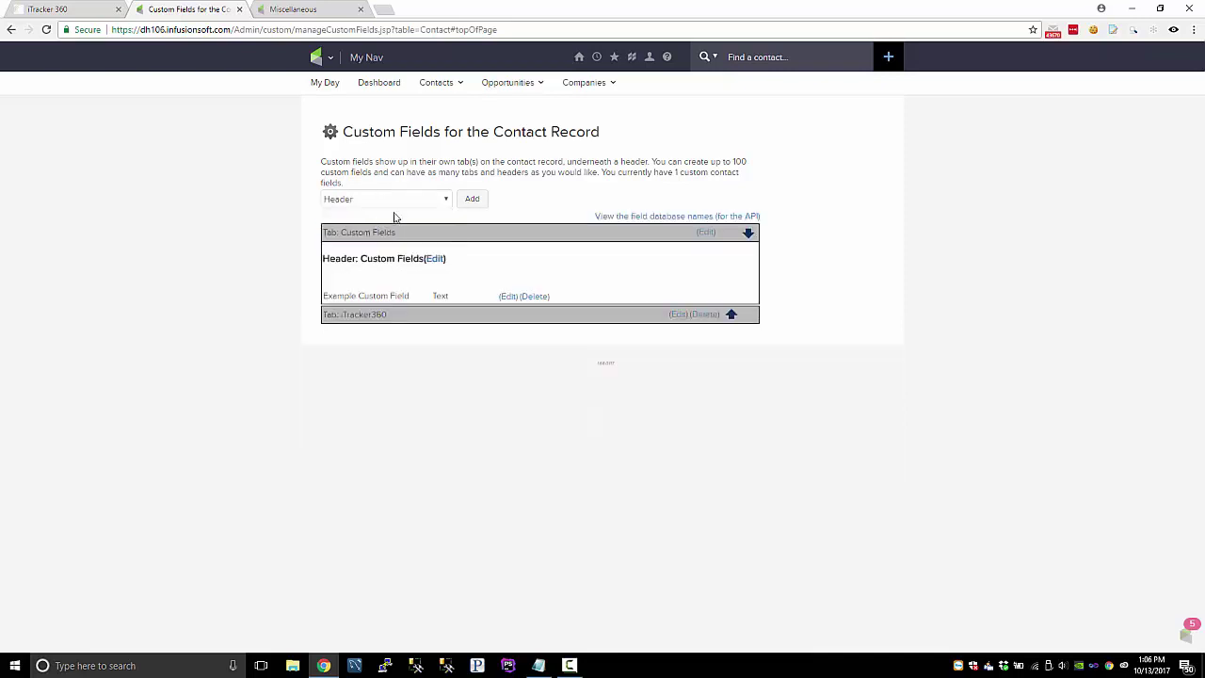
pyautogui.click(473, 199)
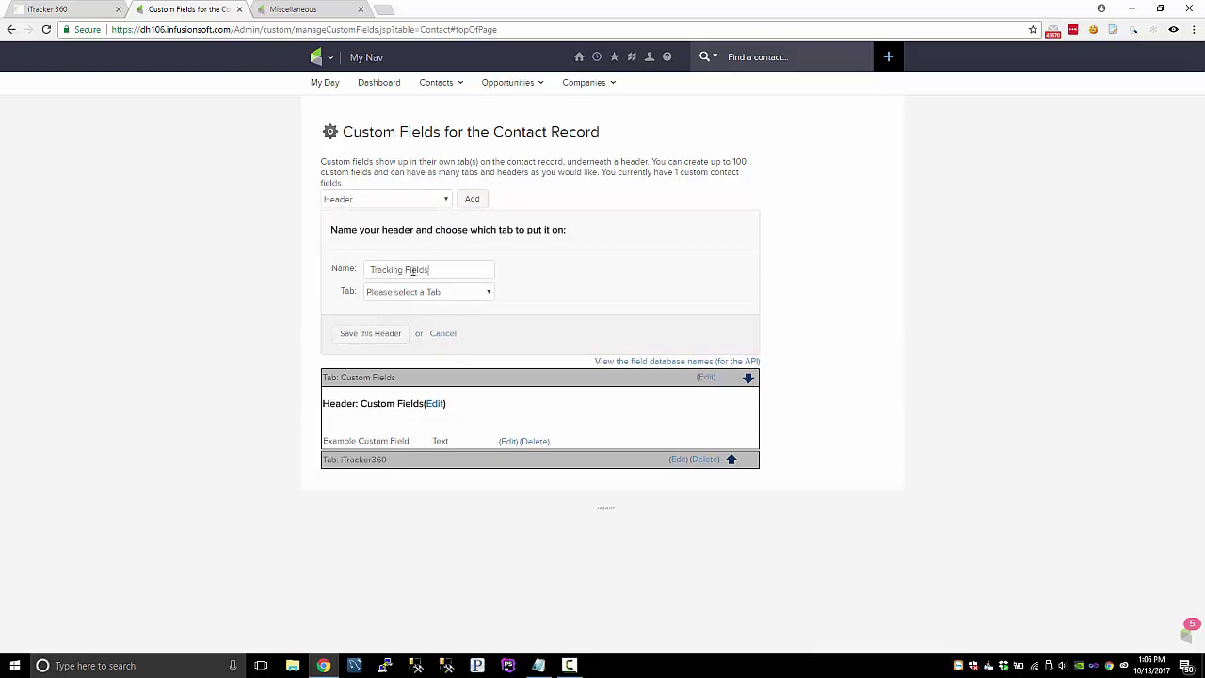
pyautogui.click(420, 292)
pyautogui.click(419, 328)
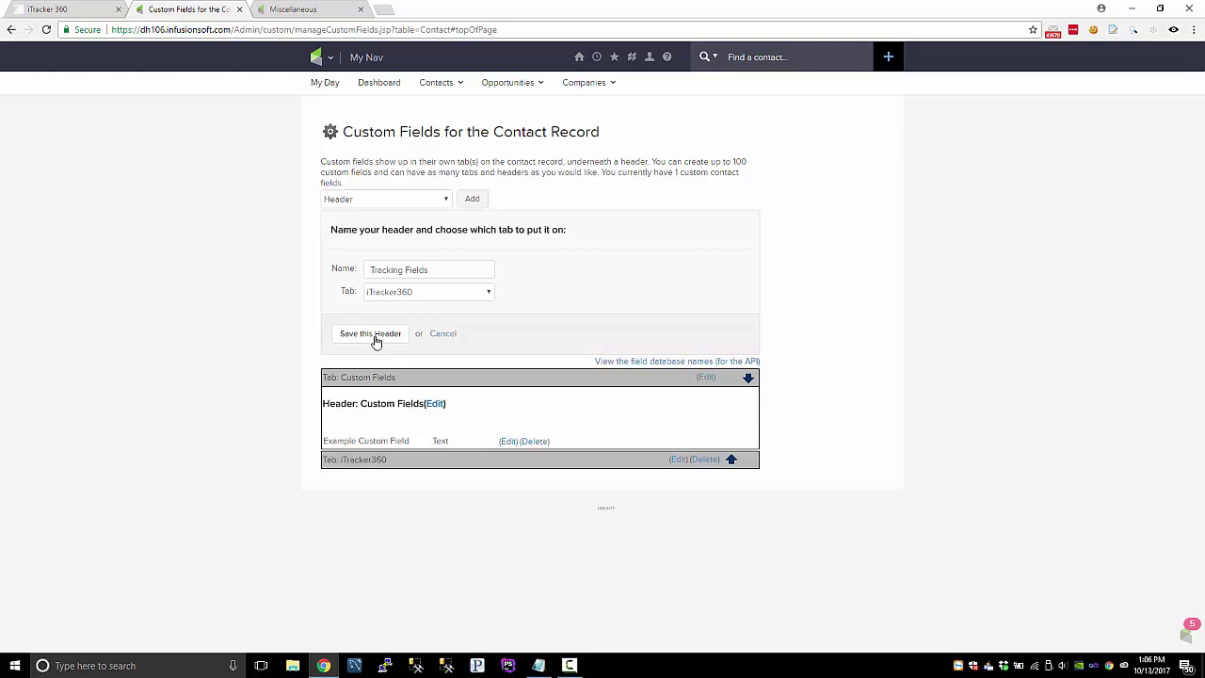
pyautogui.click(373, 334)
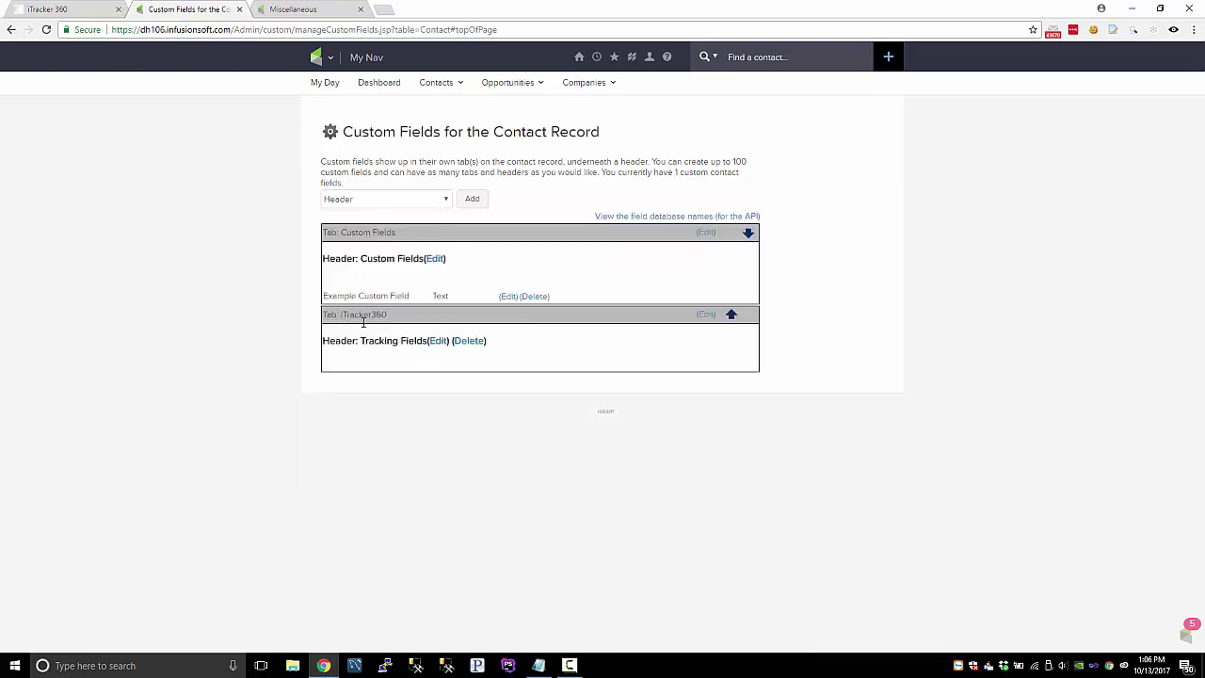
# - Back in the iTracker360 setup, reload the tabs and choose iTracker360 - Tracking Fields for storing the custom fields
pyautogui.click(77, 11)
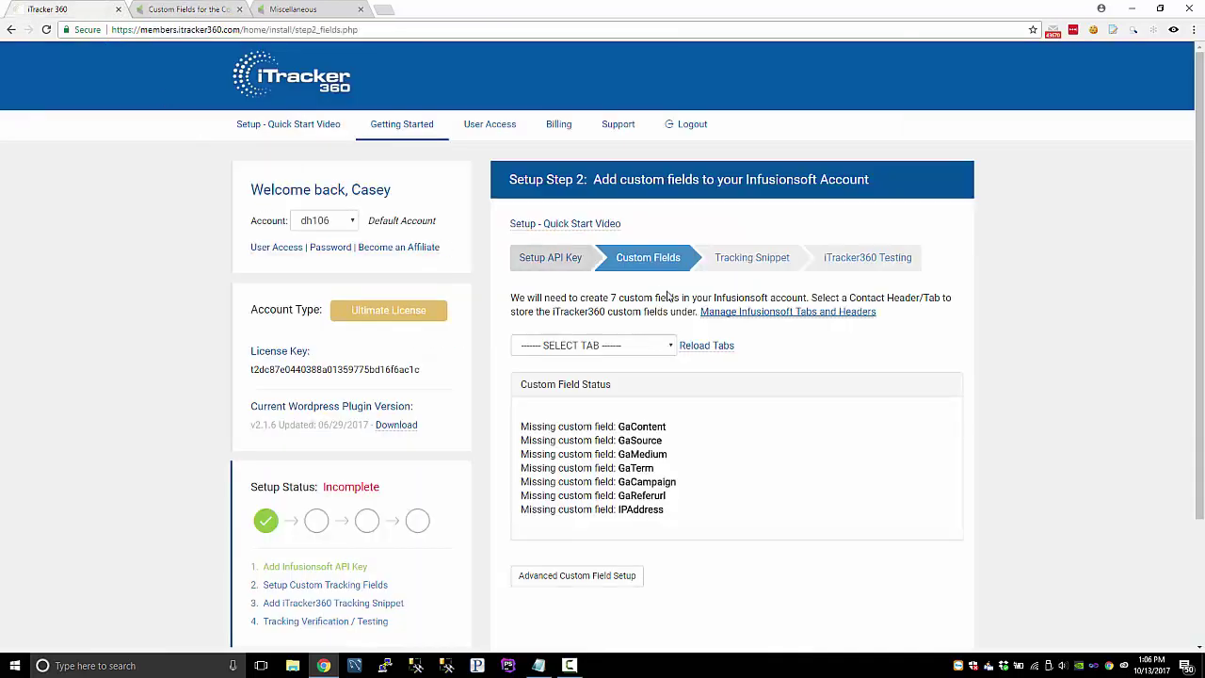
pyautogui.click(711, 348)
pyautogui.click(607, 352)
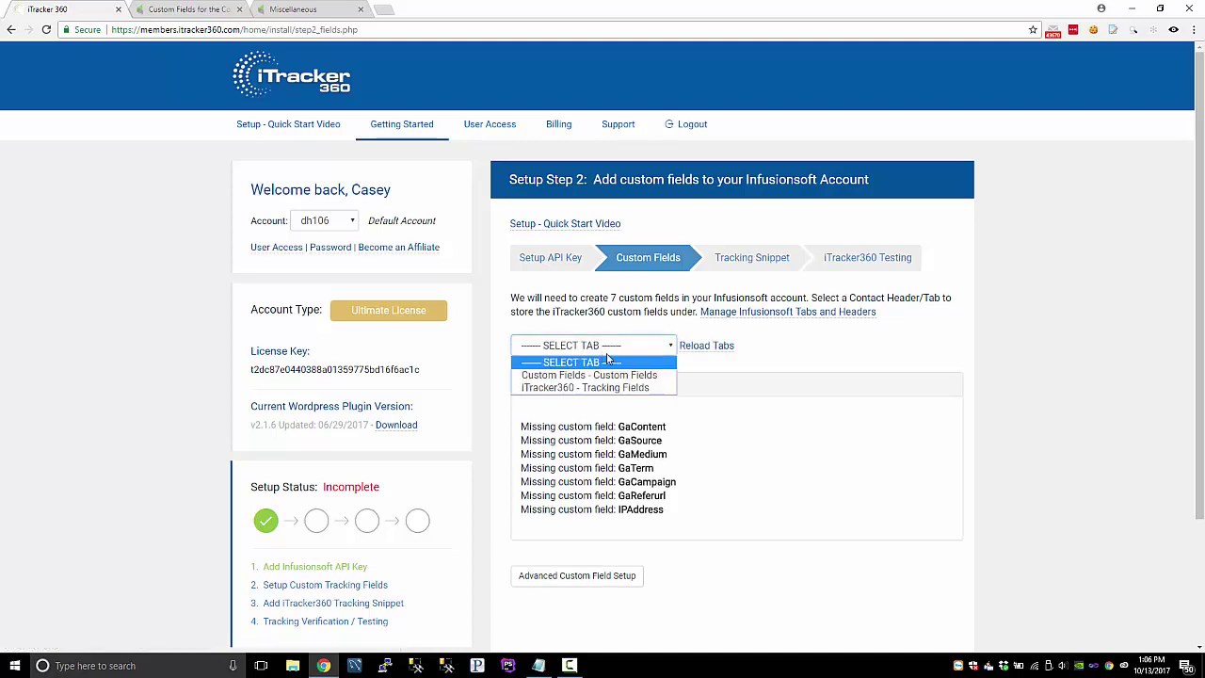
pyautogui.click(579, 389)
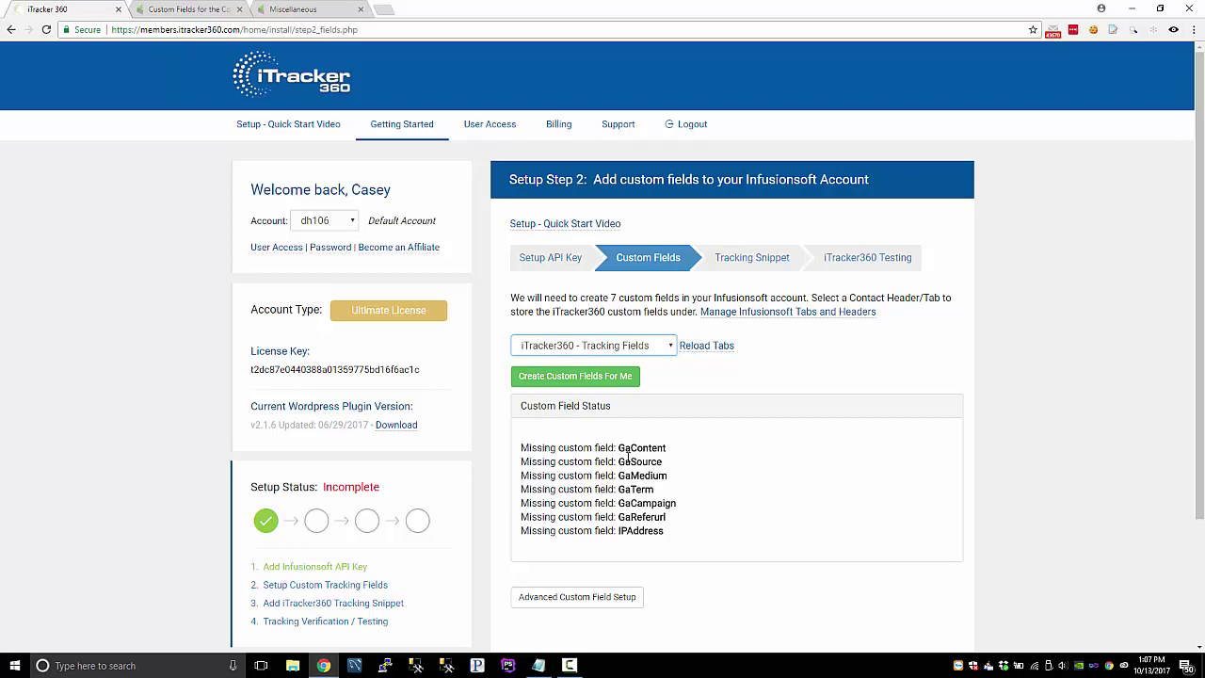
# - Examine the missing custom fields in the status list, including GaSource, GaMedium, GaCampaign and IPAddress
pyautogui.moveTo(541, 448); pyautogui.dragTo(705, 496)
pyautogui.click(705, 496)
pyautogui.doubleClick(625, 462)
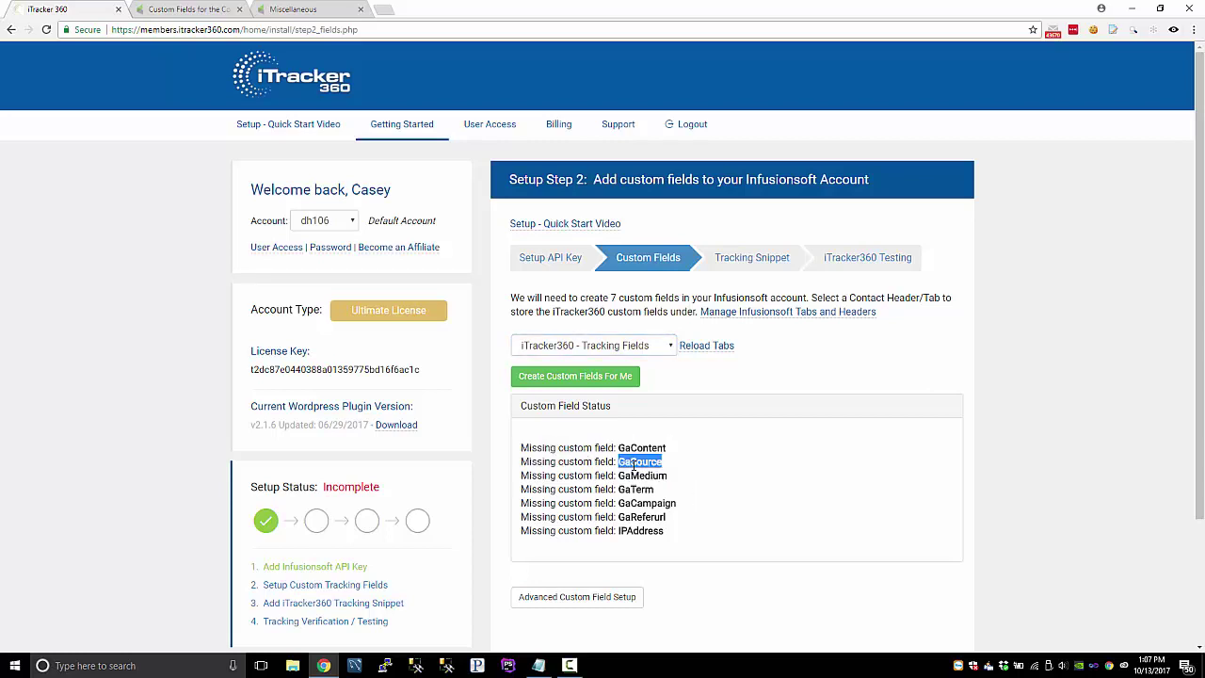
pyautogui.doubleClick(641, 475)
pyautogui.doubleClick(662, 505)
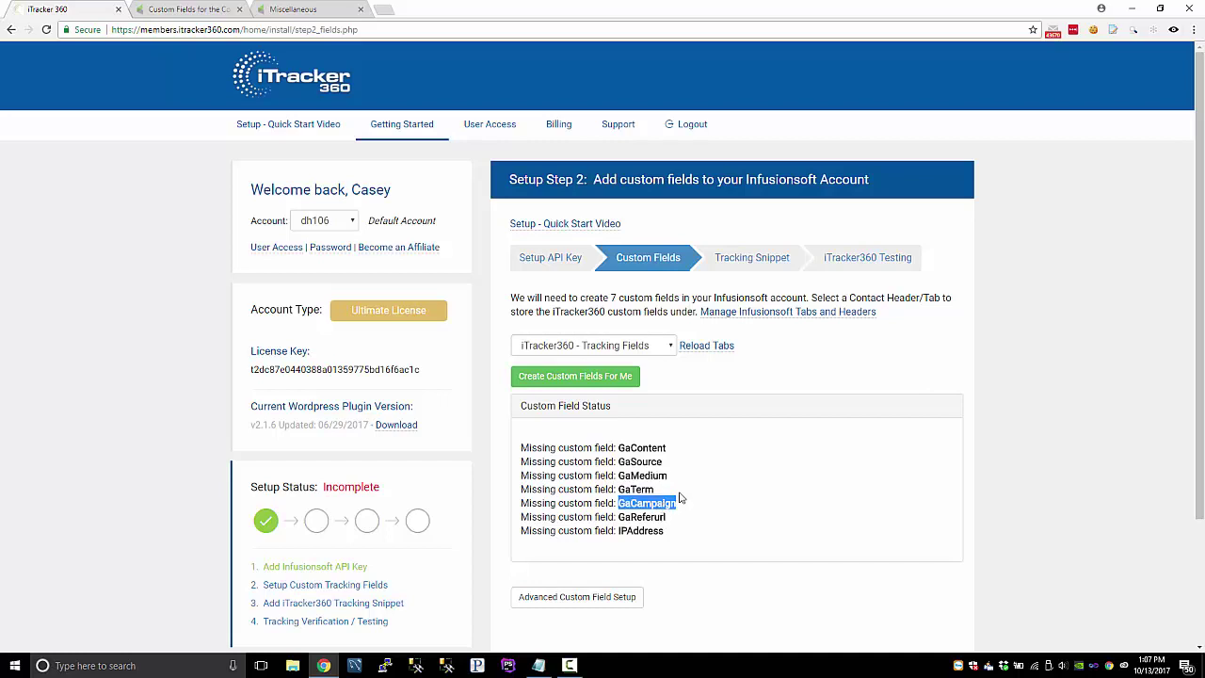
pyautogui.doubleClick(640, 463)
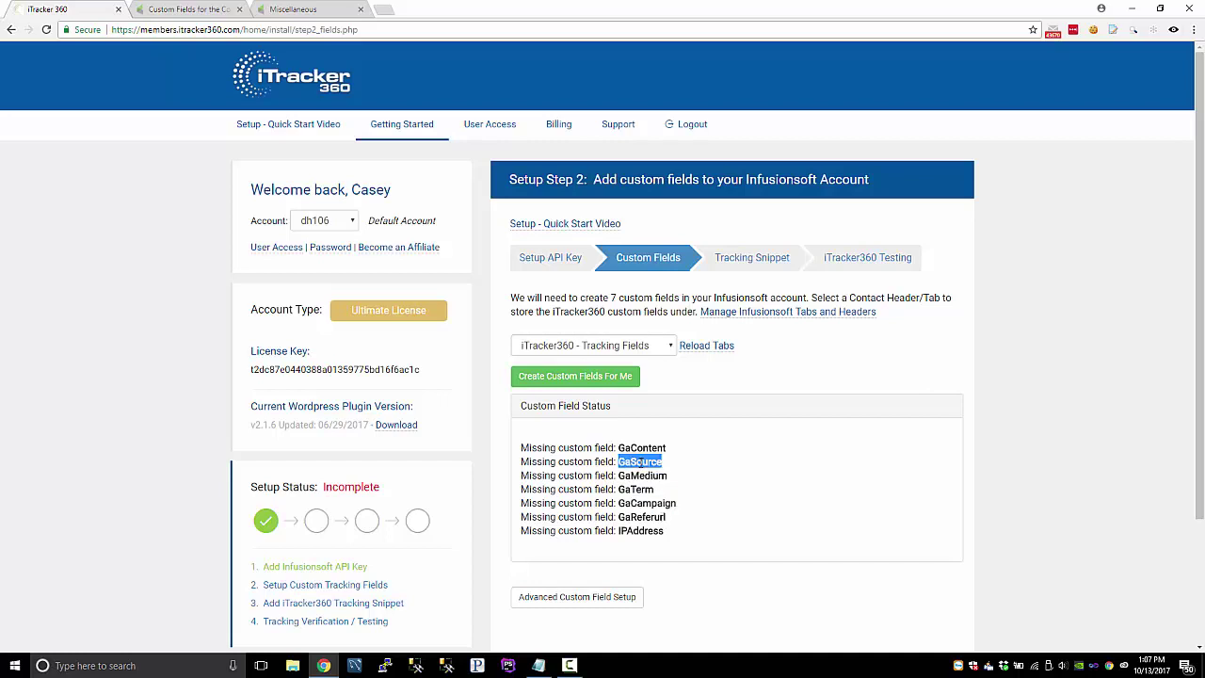
pyautogui.doubleClick(656, 476)
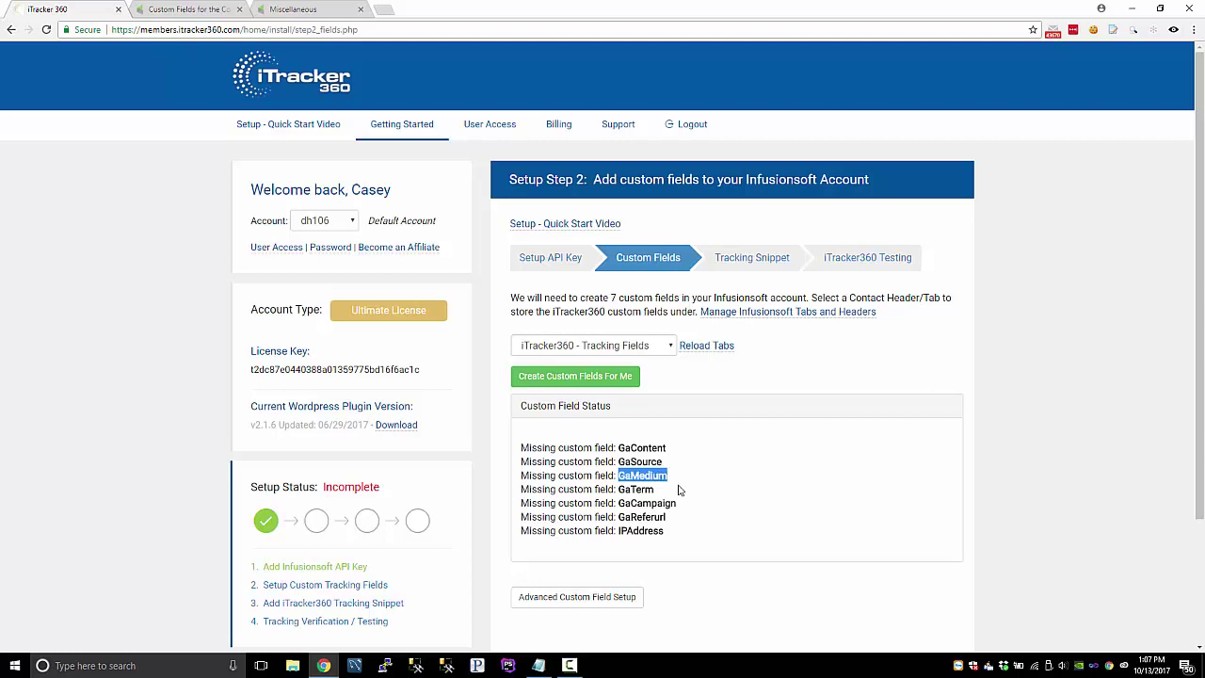
pyautogui.doubleClick(668, 504)
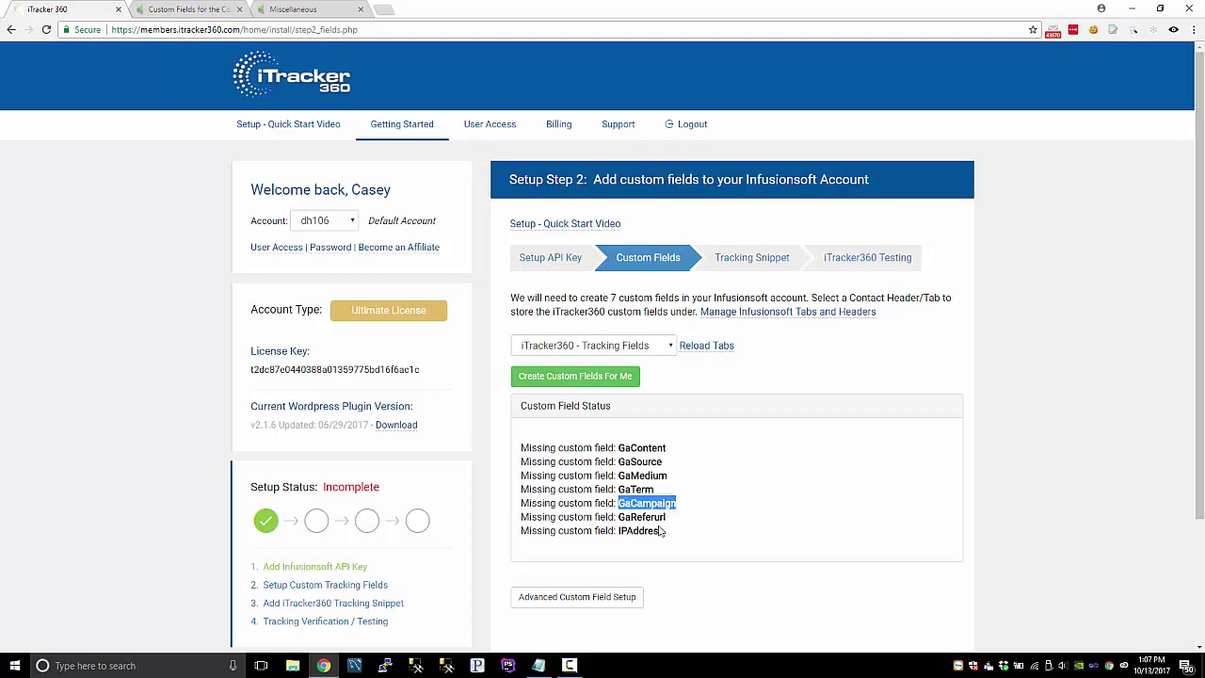
pyautogui.doubleClick(659, 531)
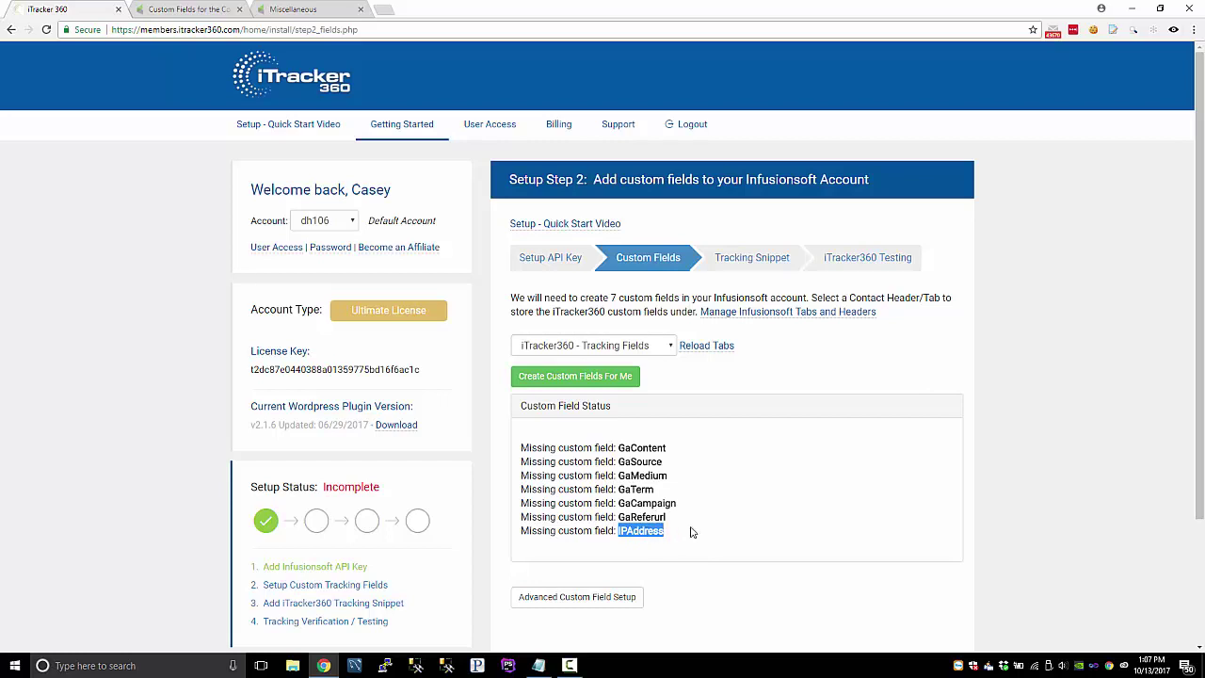
pyautogui.click(687, 541)
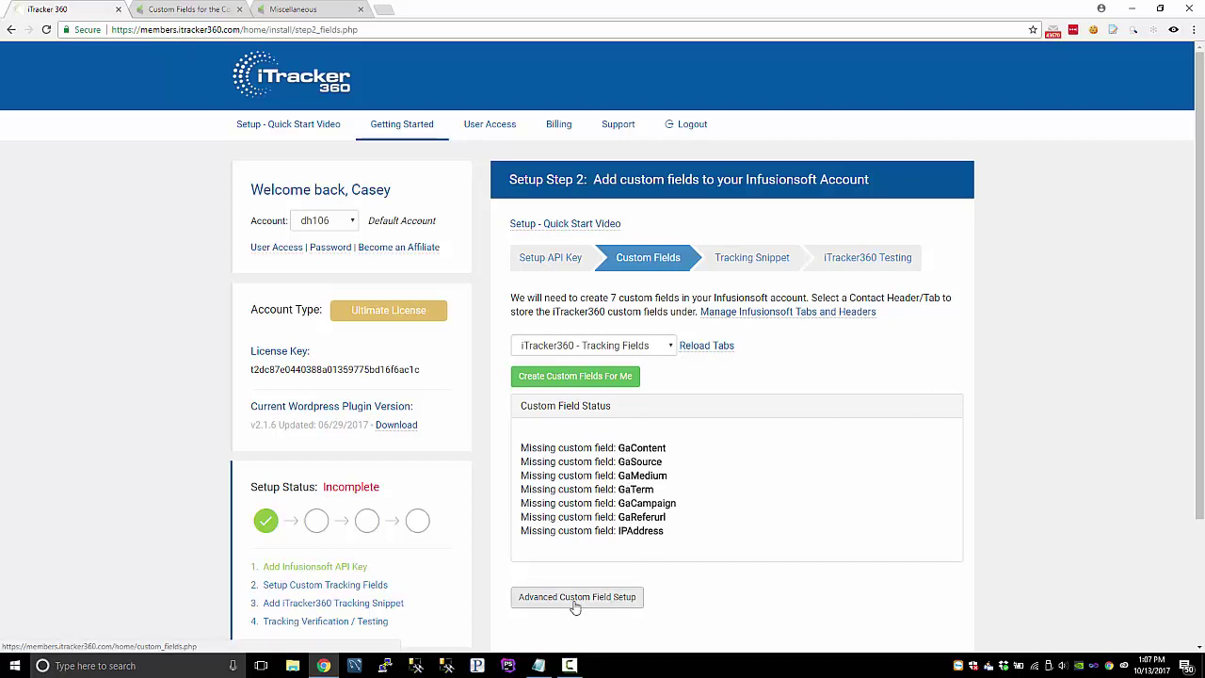
# - Have iTracker360 create the missing custom fields automatically and continue to the tracking snippet step
pyautogui.click(583, 377)
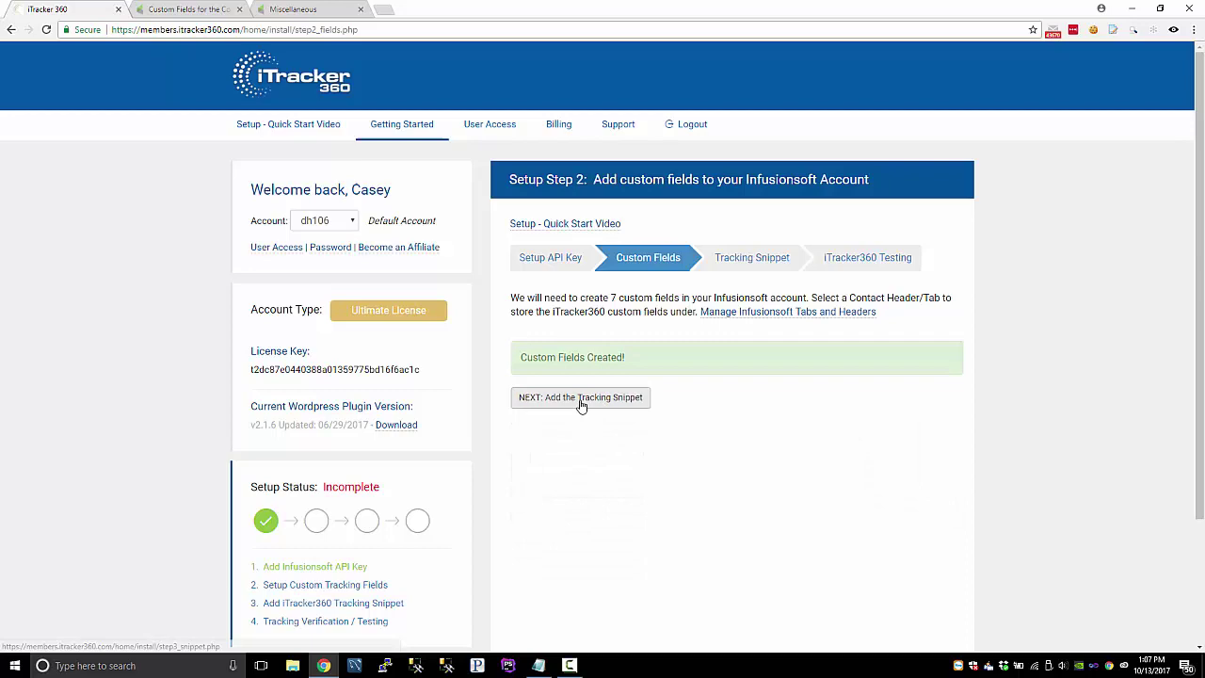
pyautogui.click(581, 400)
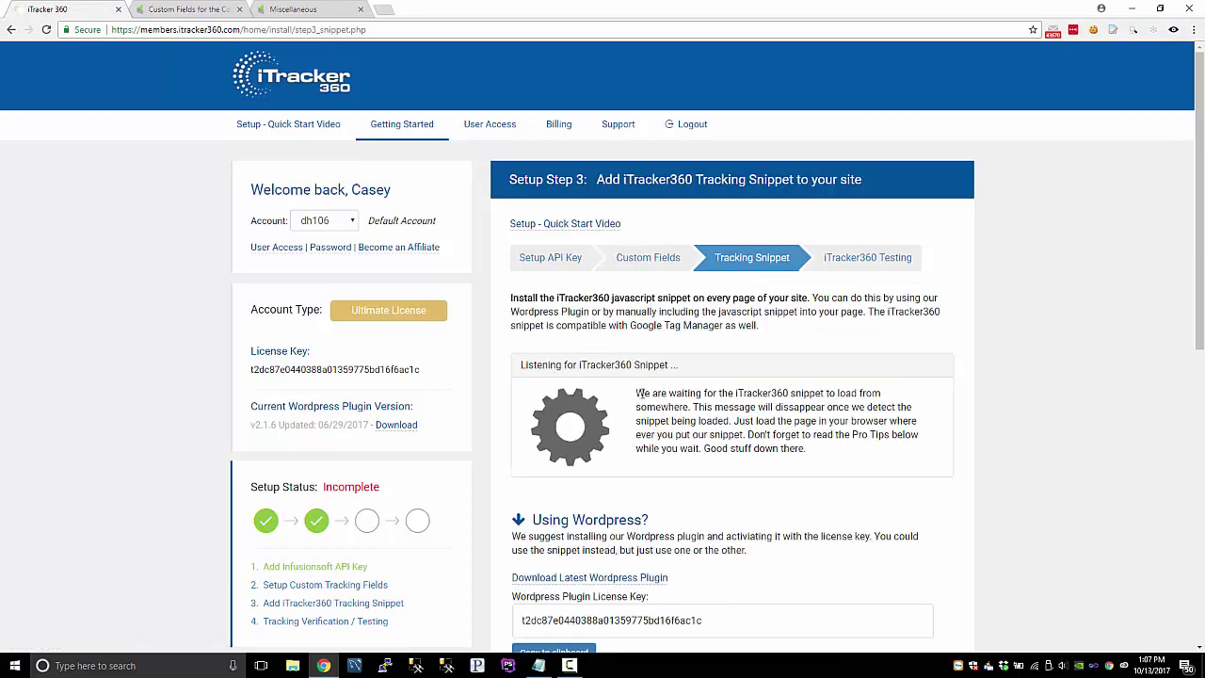
# - Copy the iTracker360 JS snippet for non-Wordpress sites to the clipboard
pyautogui.scroll(-2, 637, 394)
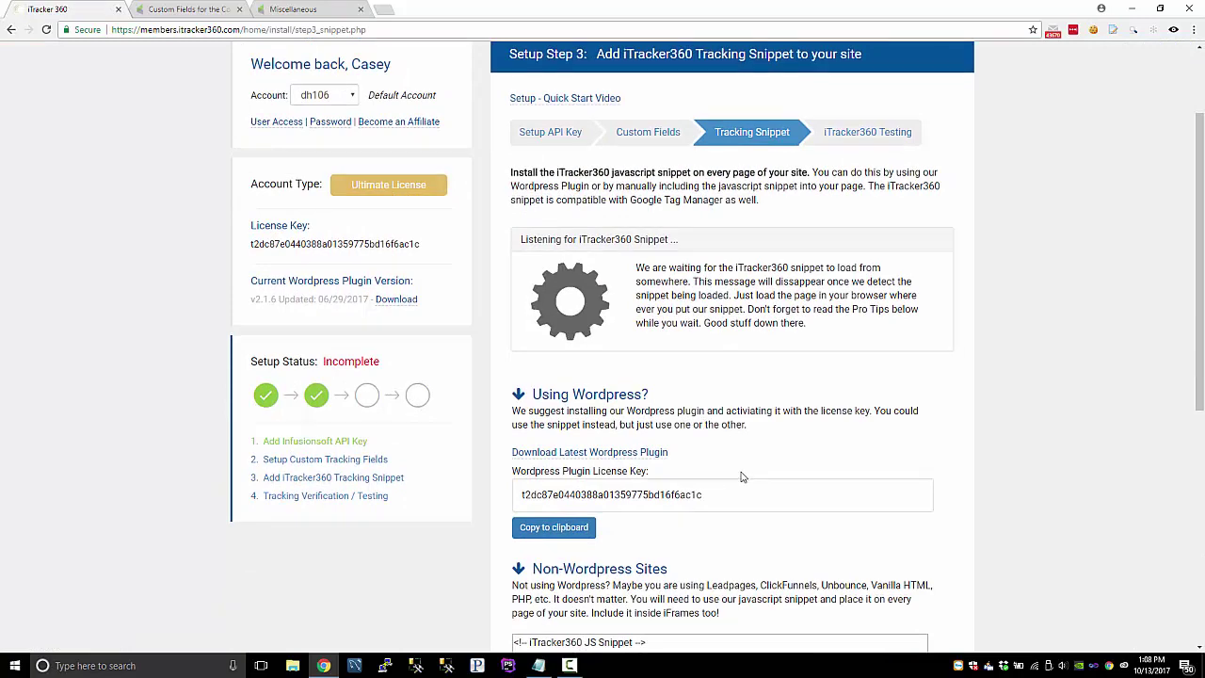
pyautogui.scroll(-1, 740, 478)
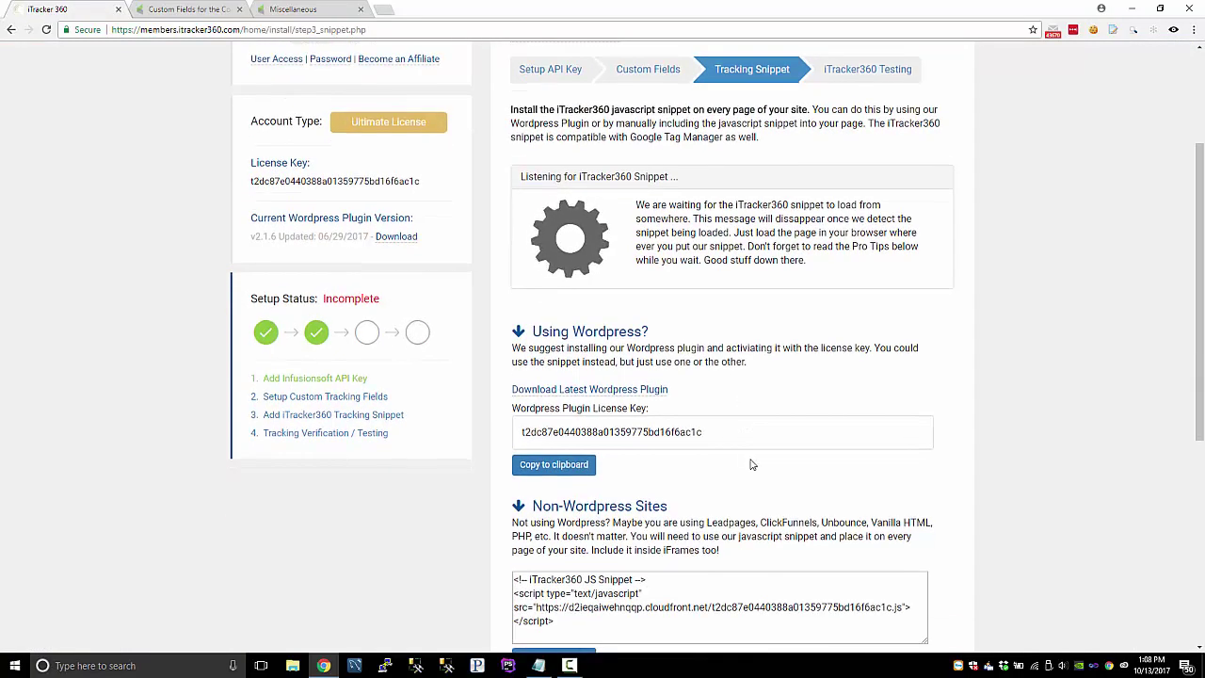
pyautogui.scroll(-1, 752, 464)
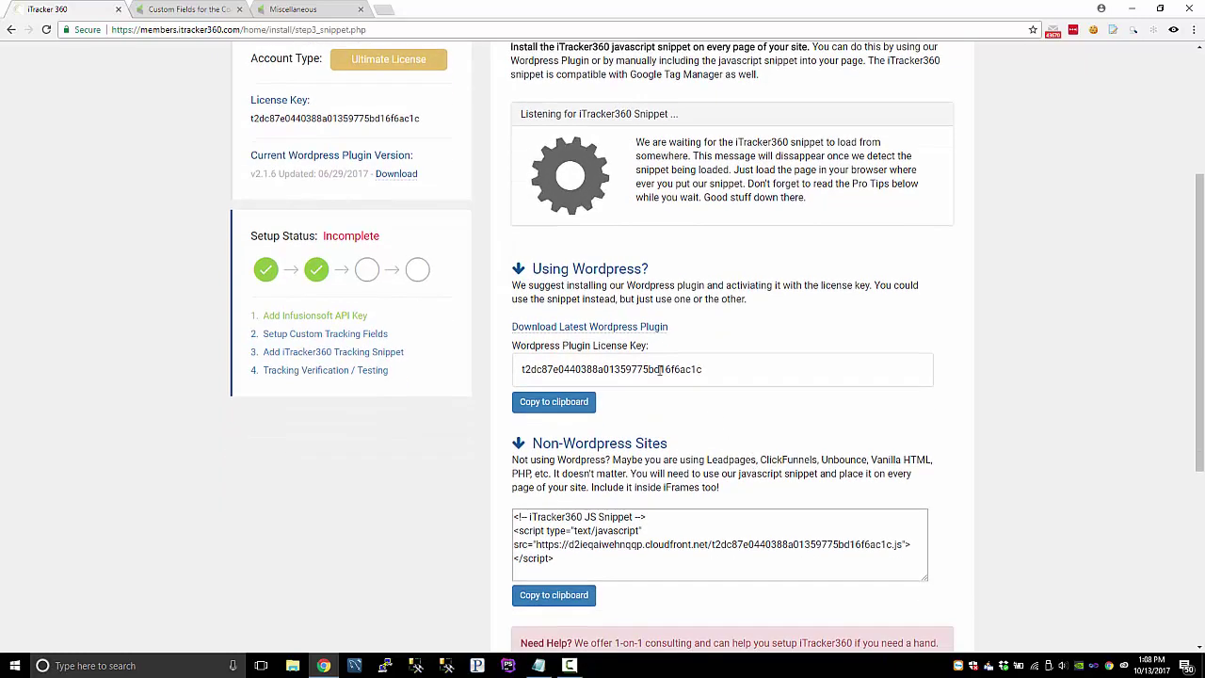
pyautogui.scroll(-1, 602, 470)
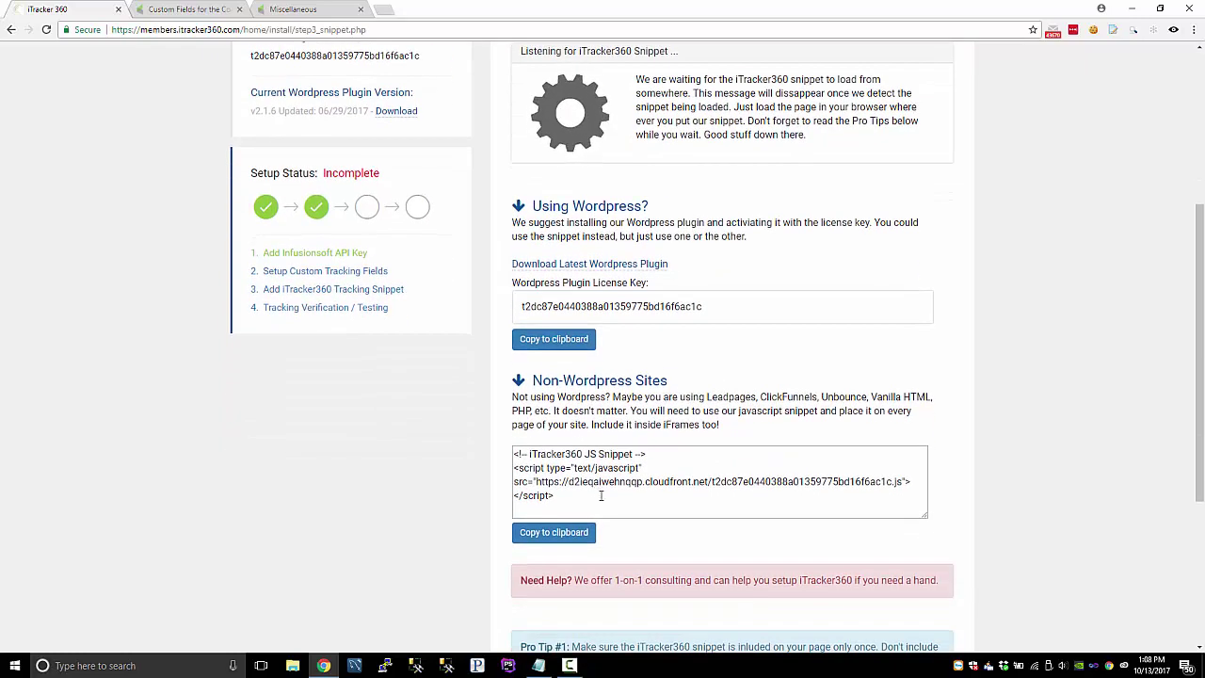
pyautogui.moveTo(601, 496); pyautogui.dragTo(498, 460)
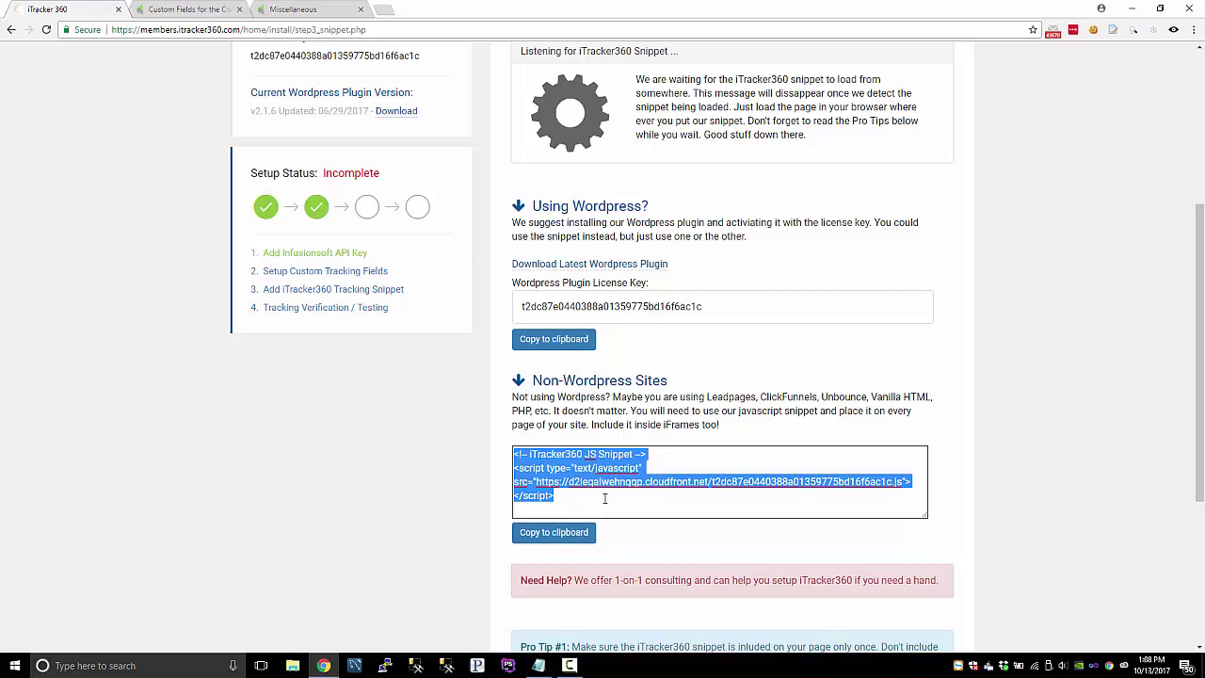
pyautogui.click(556, 533)
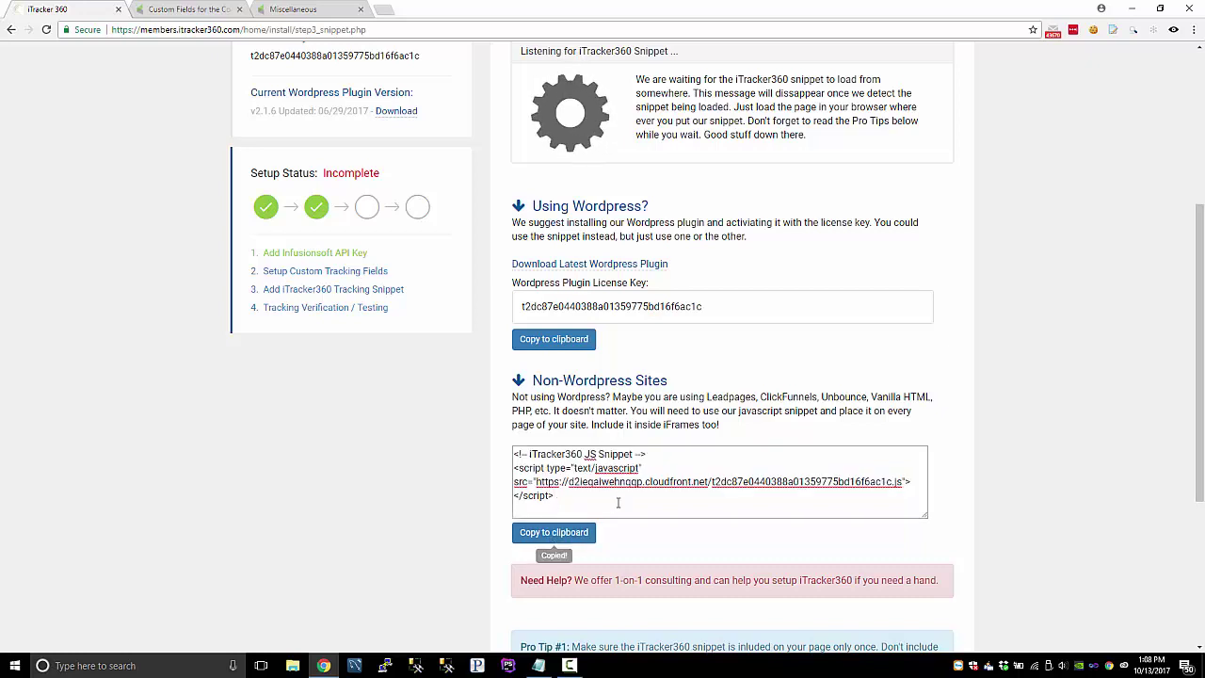
pyautogui.moveTo(617, 503); pyautogui.dragTo(518, 451)
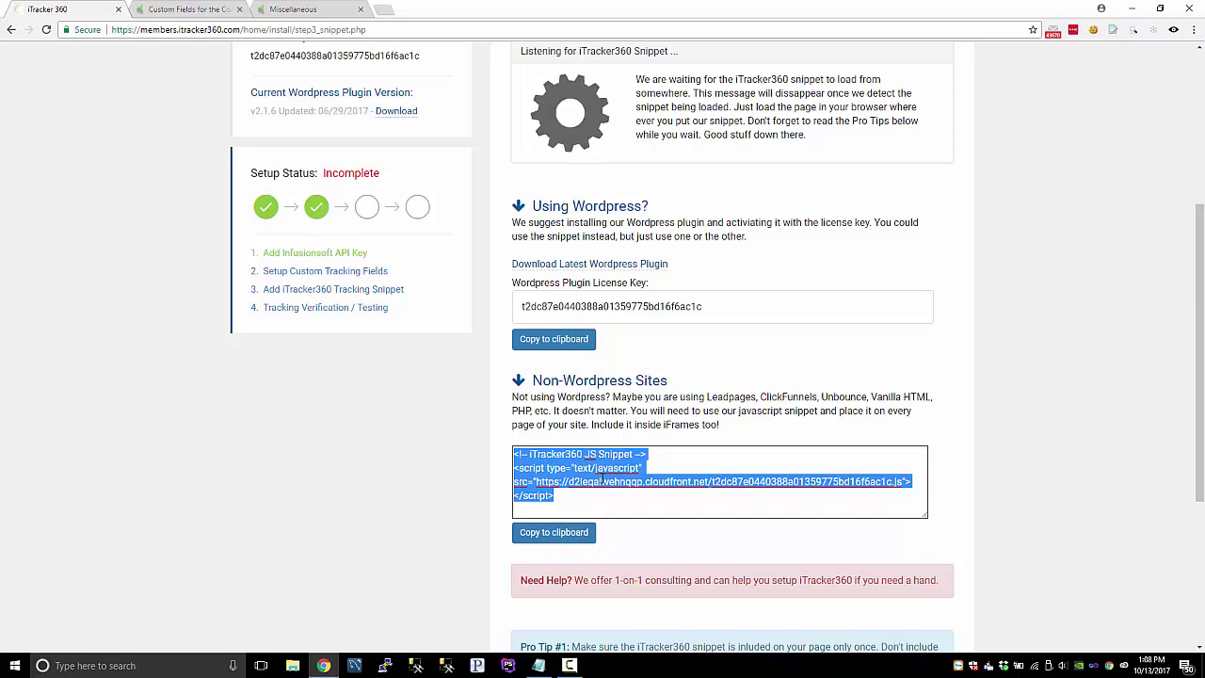
# - Copy the Wordpress plugin license key to the clipboard
pyautogui.click(743, 398)
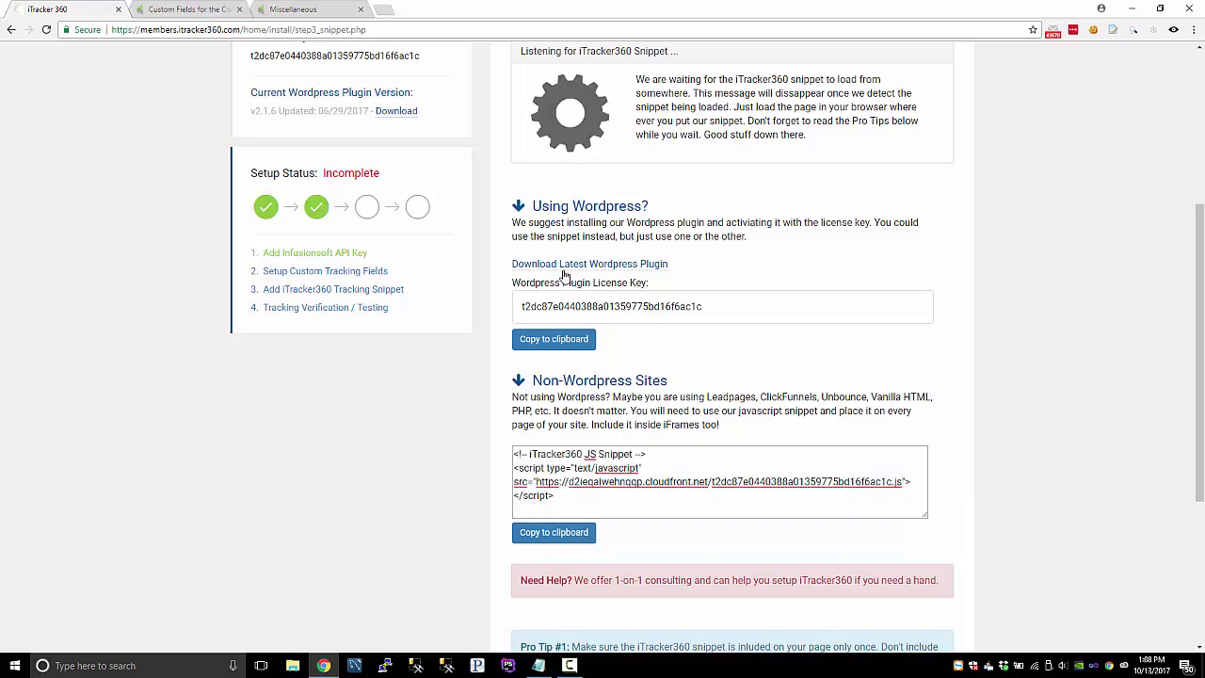
pyautogui.doubleClick(621, 306)
pyautogui.click(621, 343)
pyautogui.click(555, 338)
# - Open itracker.staging.wpengine.com/wp-admin/ in a new tab and log in to WordPress with the prefilled credentials
pyautogui.hotkey('ctrl', 't')
pyautogui.write('itracker.staging.wpengine.com/wp-admin/')
pyautogui.press('Return')
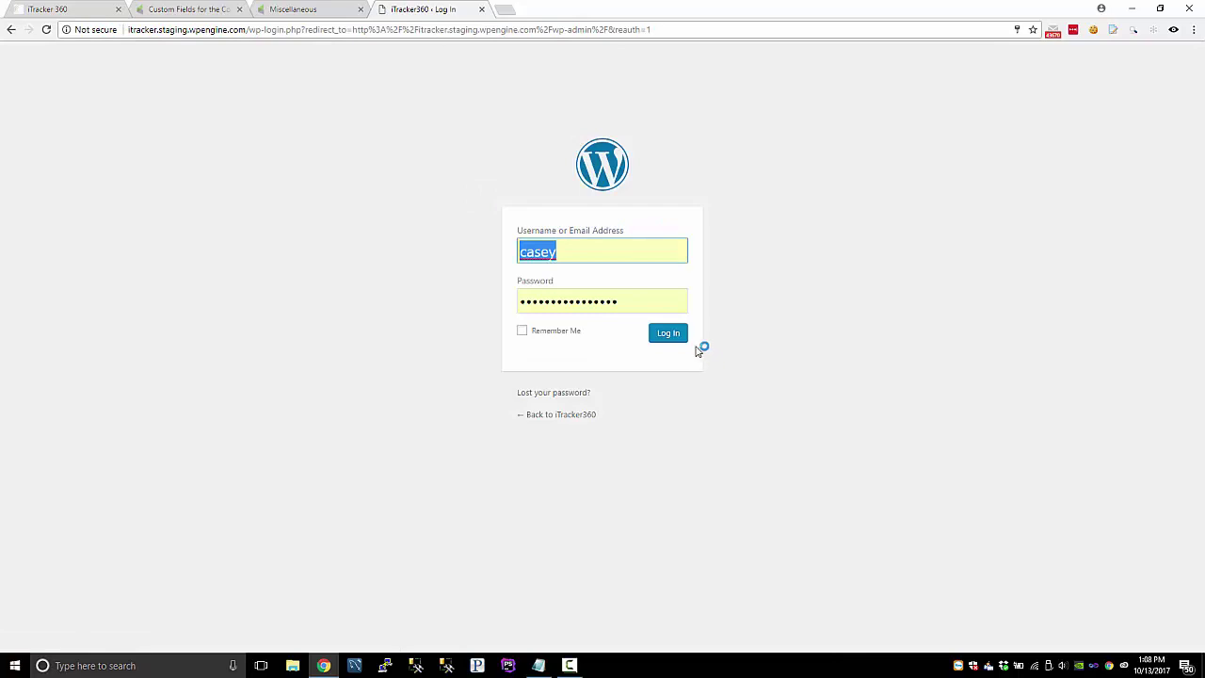
pyautogui.click(668, 333)
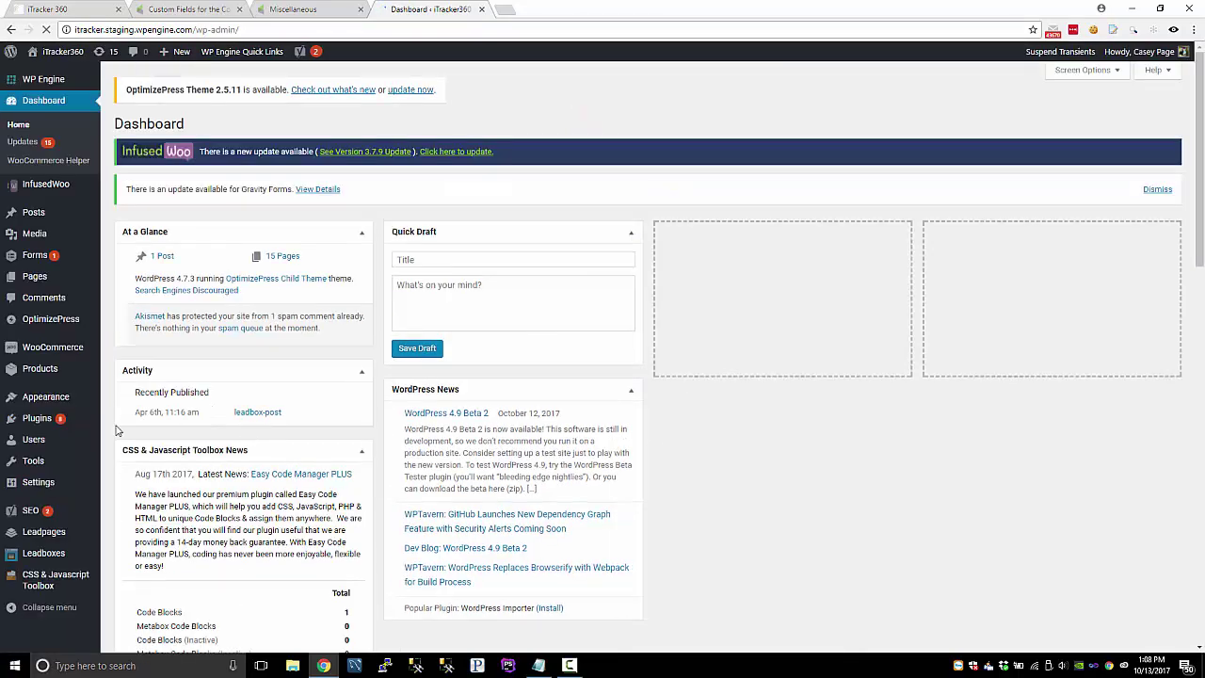
# - Check the license key in the WordPress site's iTracker360 options, close the site, and read the snippet detection status in the setup
pyautogui.moveTo(52, 484)
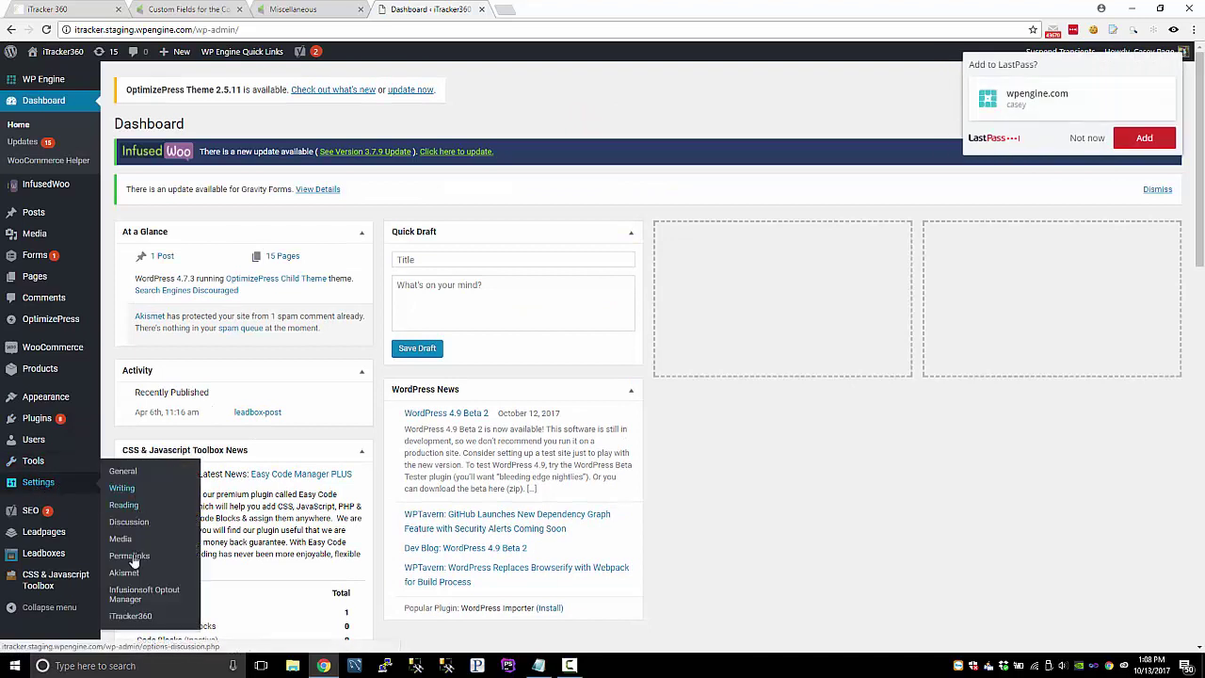
pyautogui.click(132, 616)
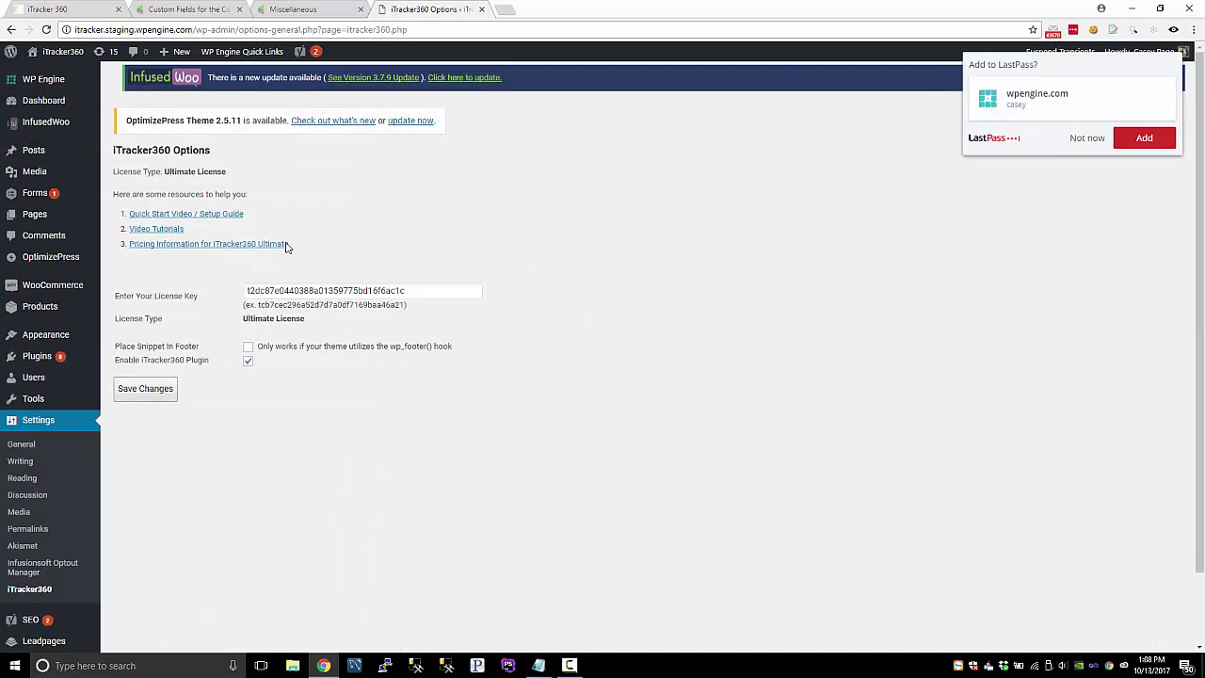
pyautogui.click(482, 9)
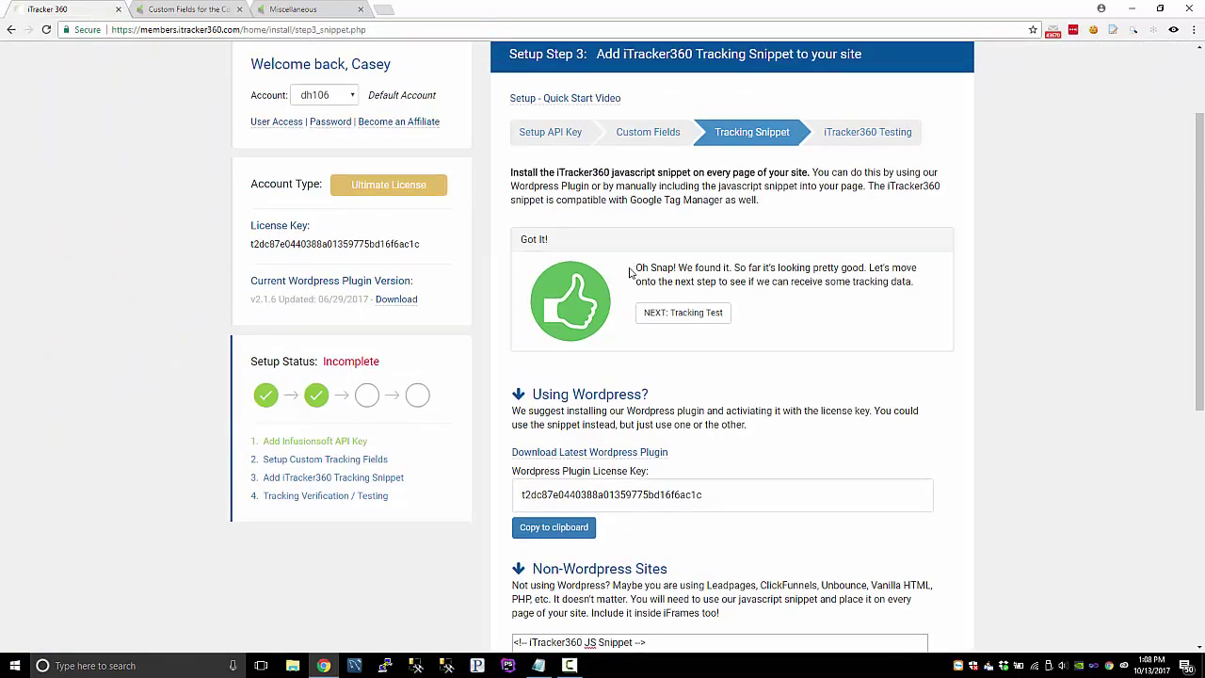
pyautogui.moveTo(639, 267); pyautogui.dragTo(1000, 312)
pyautogui.click(901, 315)
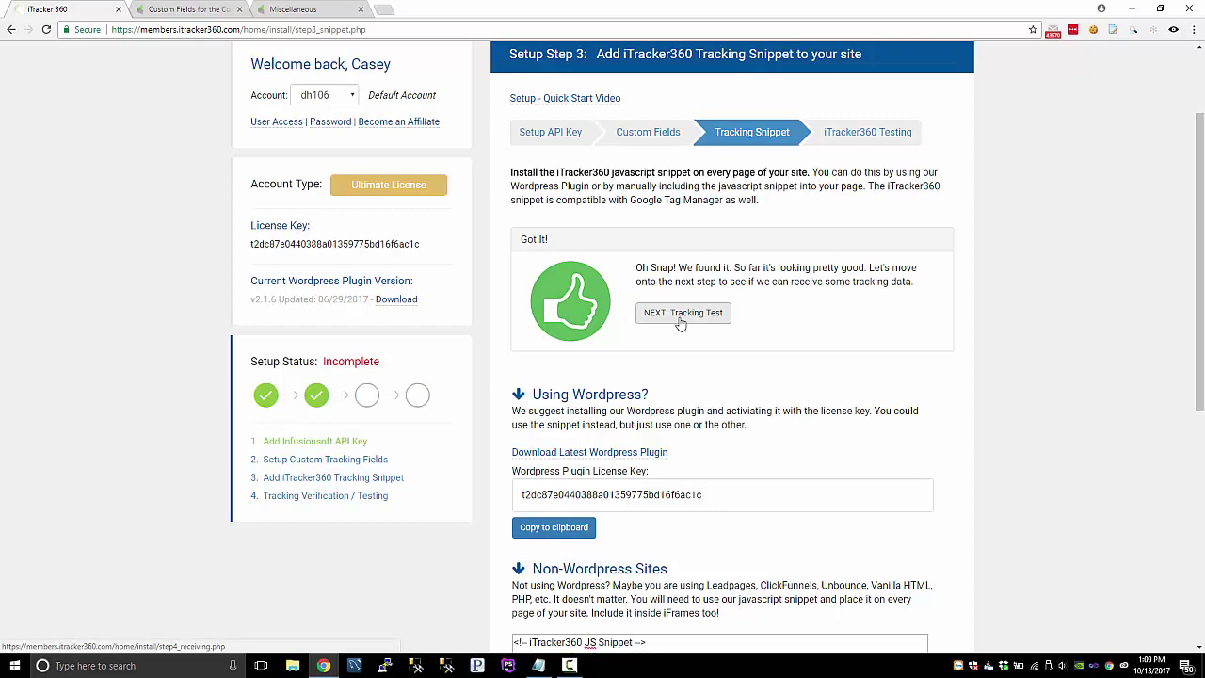
pyautogui.hotkey('ctrl', 'shift', 'Delete')
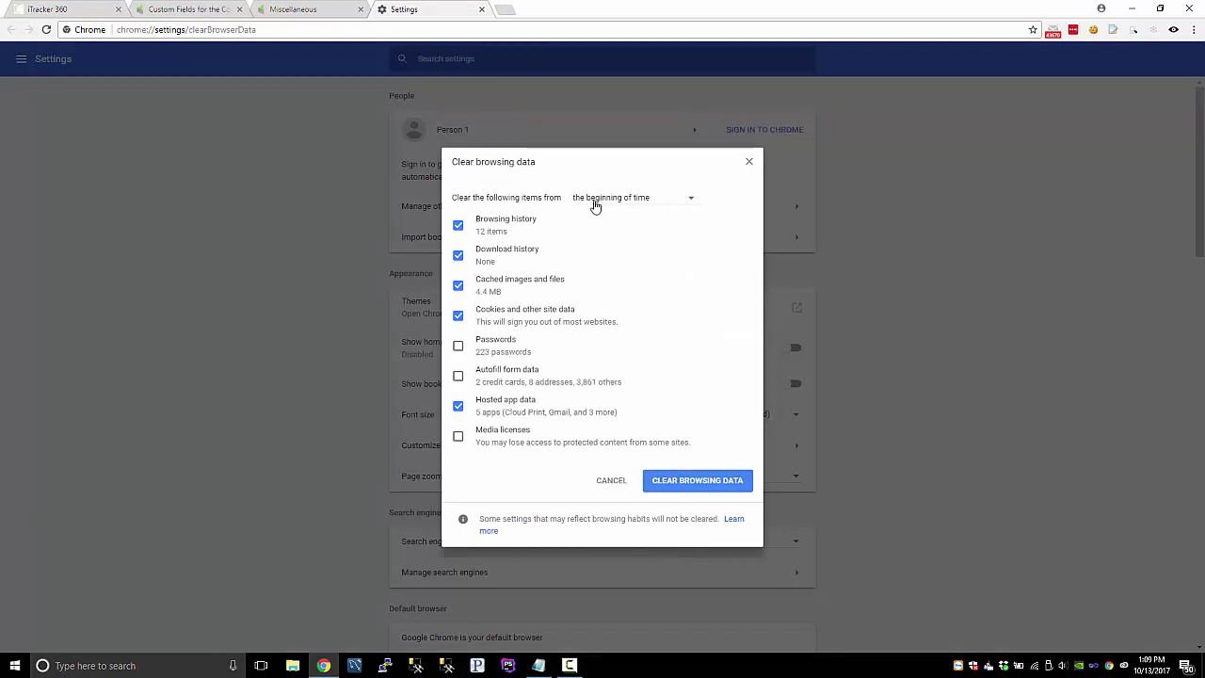
pyautogui.click(749, 162)
pyautogui.click(481, 9)
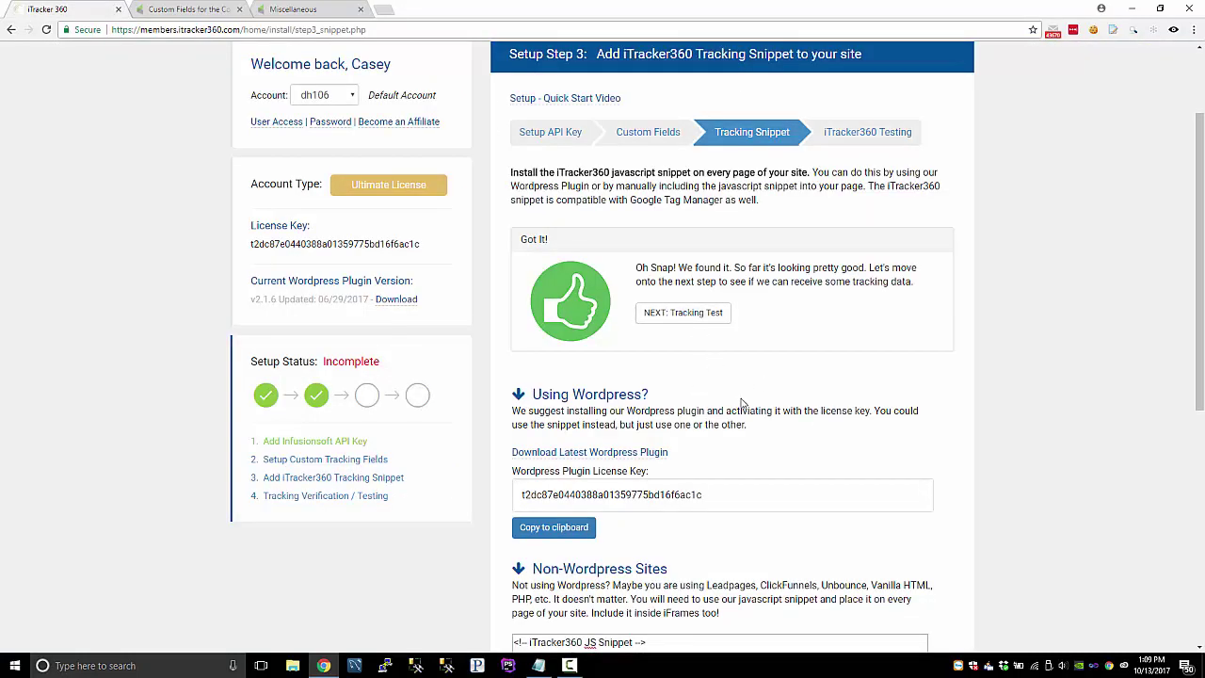
pyautogui.click(683, 320)
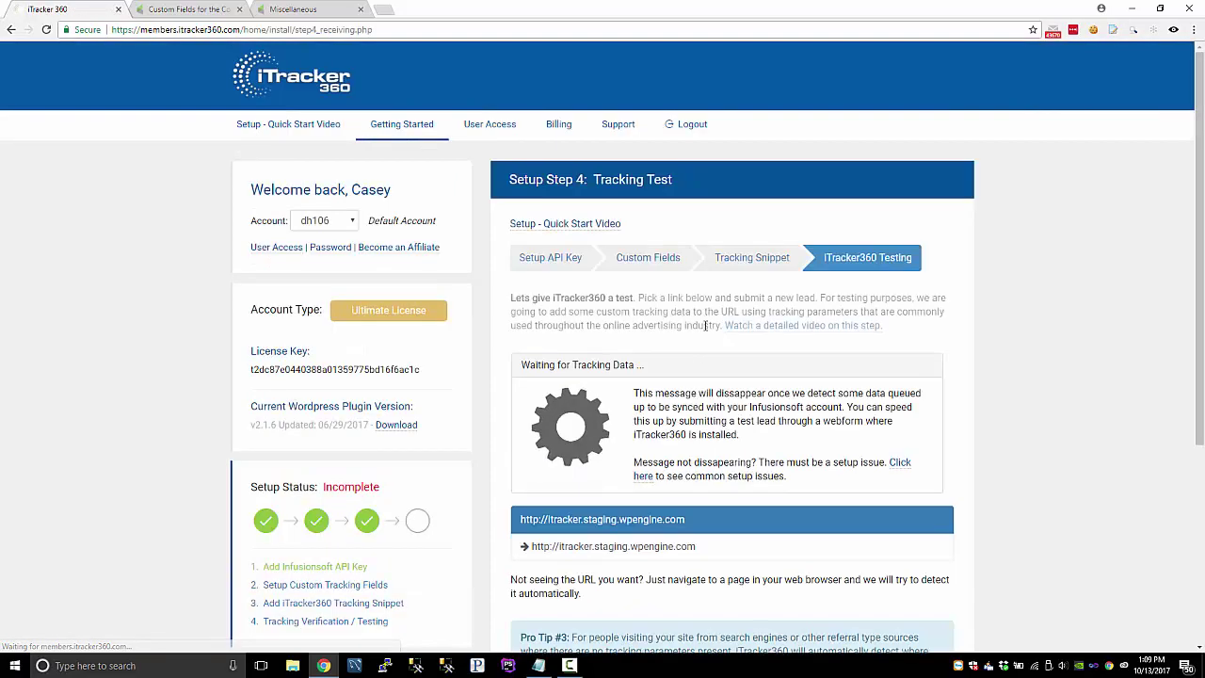
pyautogui.scroll(-3, 728, 396)
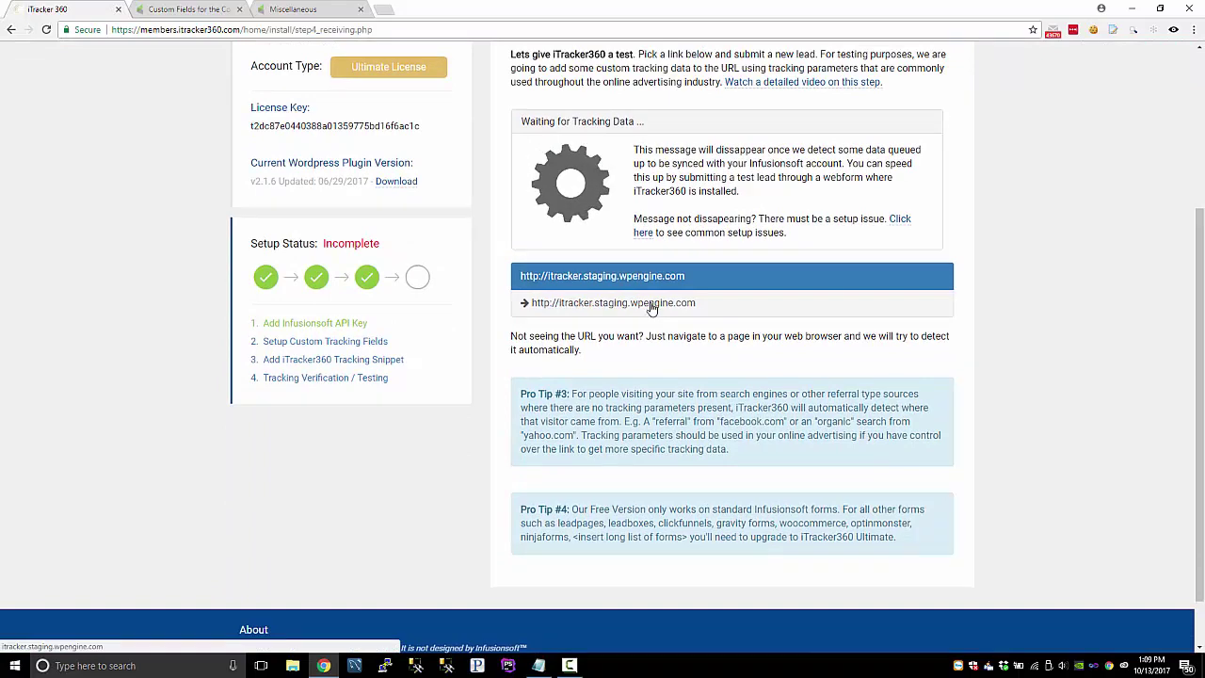
pyautogui.click(687, 309)
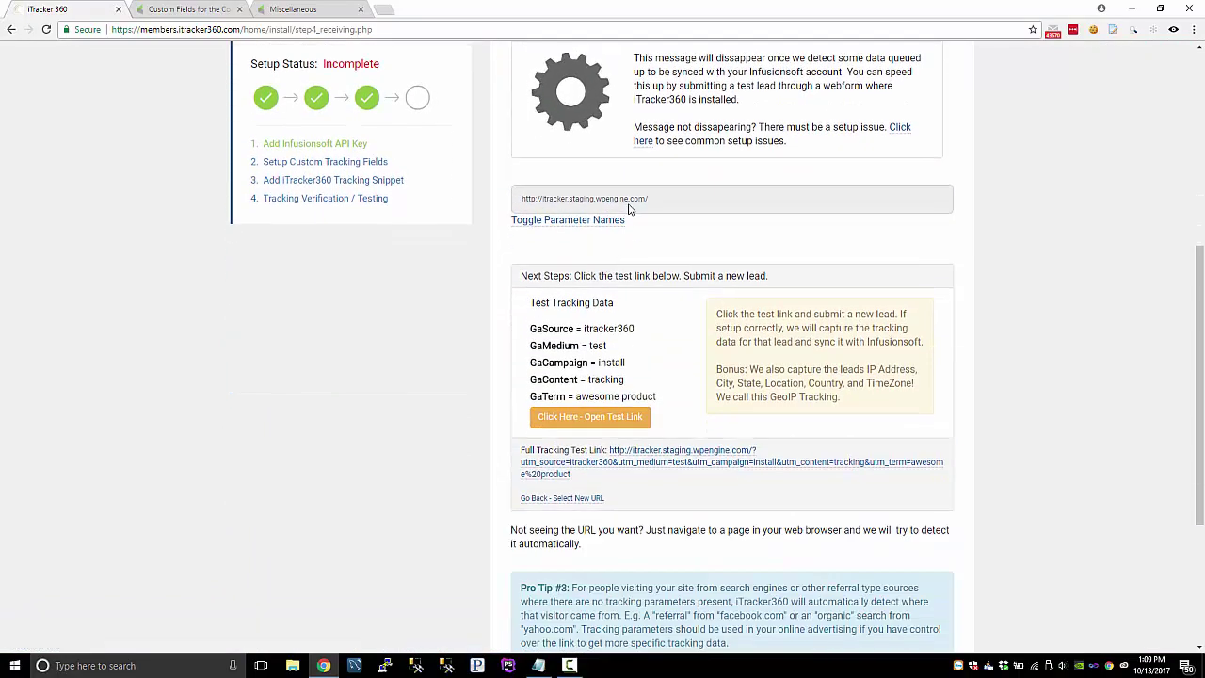
# - Toggle the parameter names of the test URL and examine the utm string appended to it
pyautogui.scroll(-2, 623, 216)
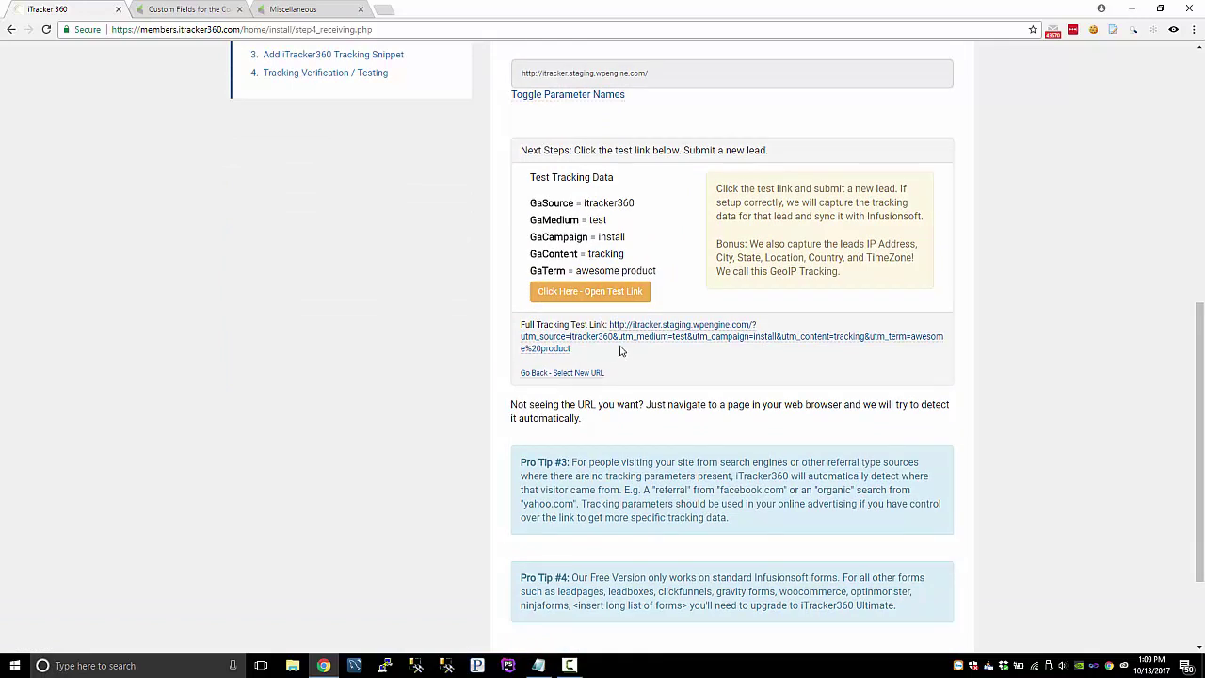
pyautogui.scroll(1, 588, 104)
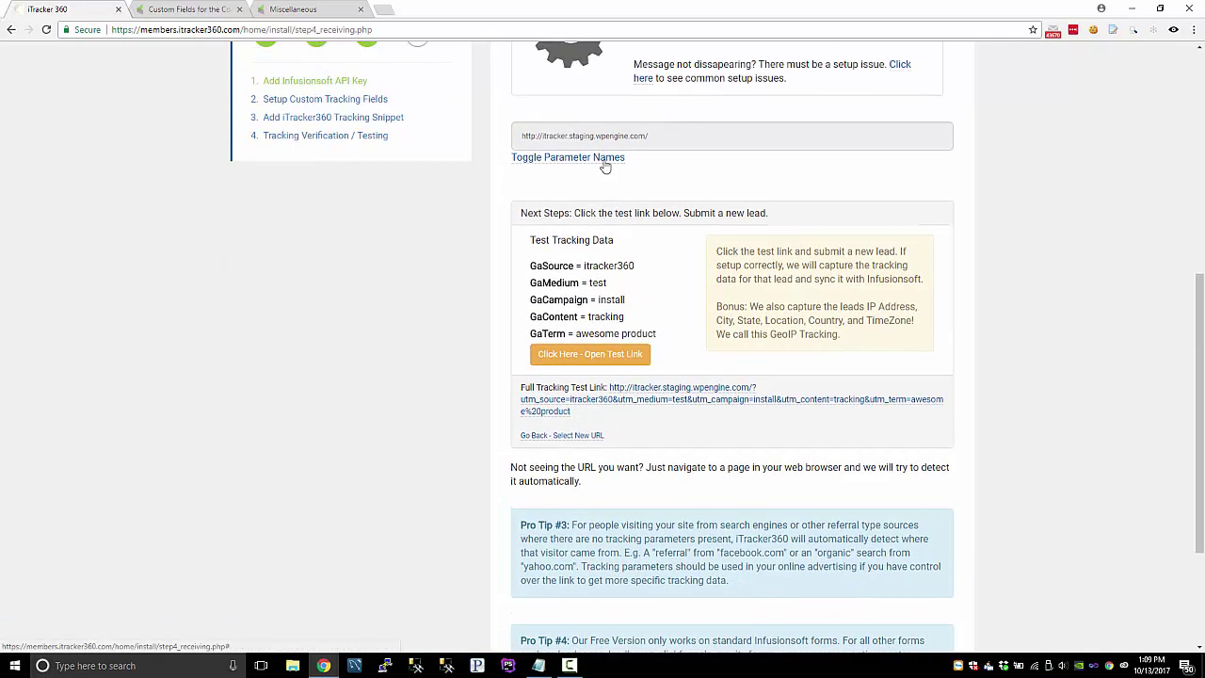
pyautogui.click(610, 158)
pyautogui.moveTo(649, 136); pyautogui.dragTo(961, 153)
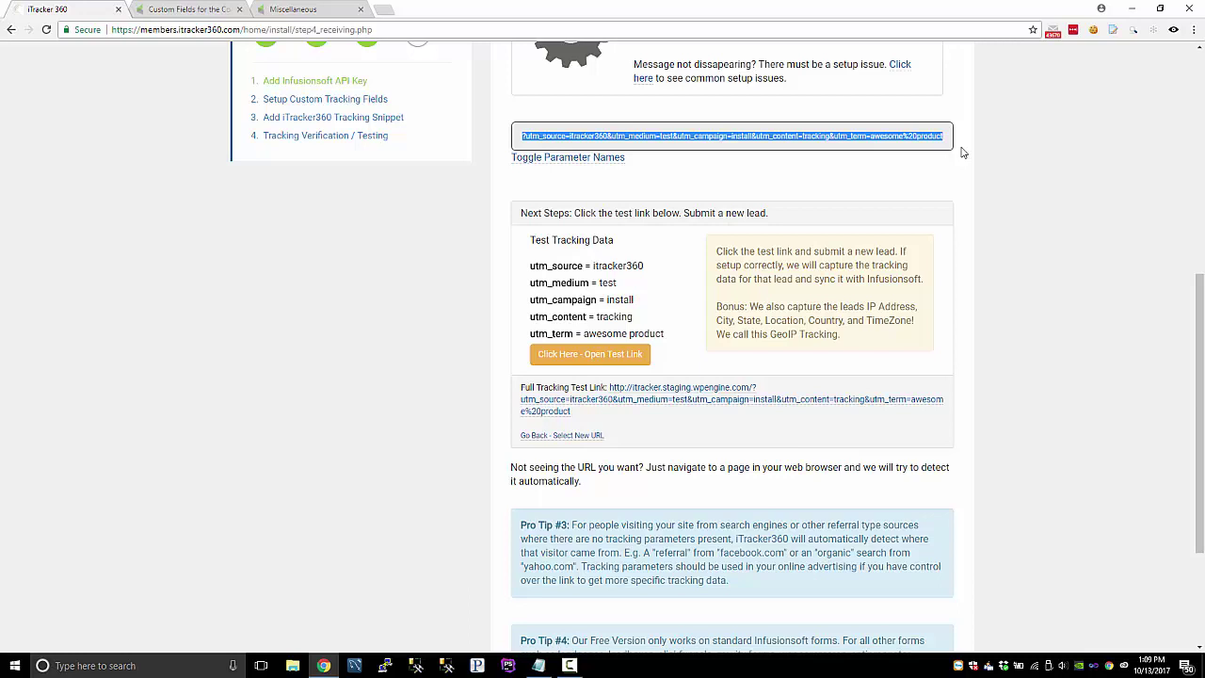
pyautogui.click(986, 174)
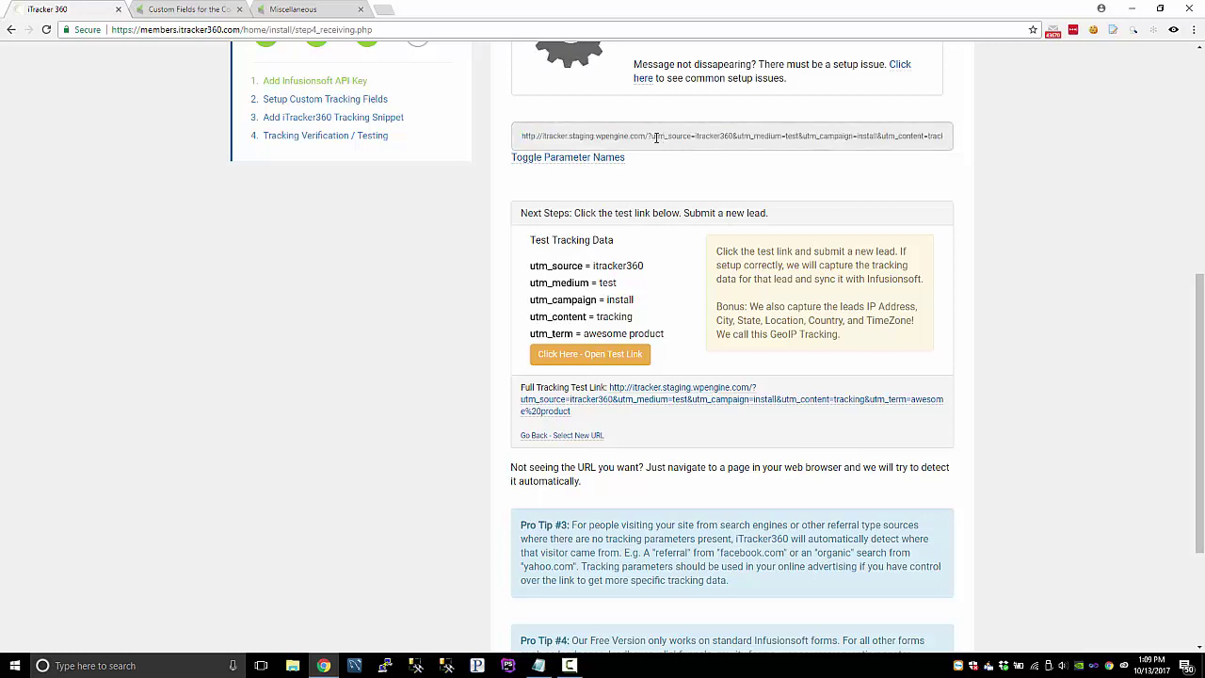
pyautogui.moveTo(655, 137); pyautogui.dragTo(974, 139)
pyautogui.click(617, 290)
# - Examine the test tracking data from utm_source through utm_term, including each parameter's assigned value
pyautogui.doubleClick(556, 268)
pyautogui.doubleClick(618, 267)
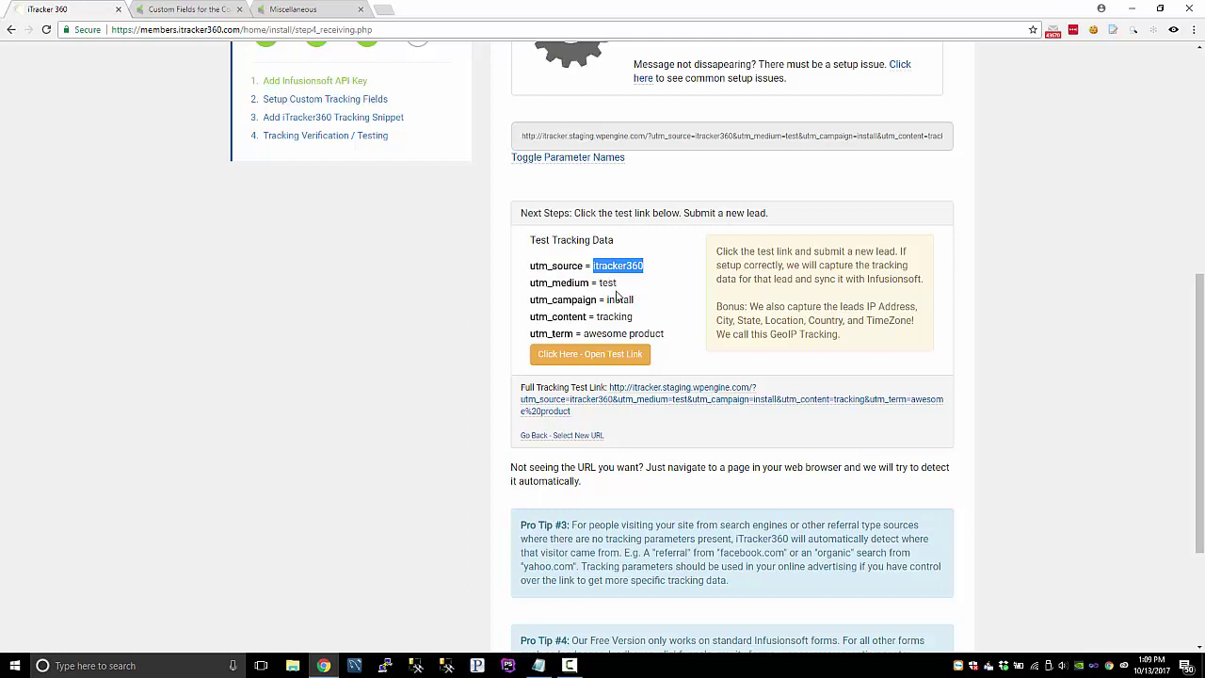
pyautogui.doubleClick(613, 284)
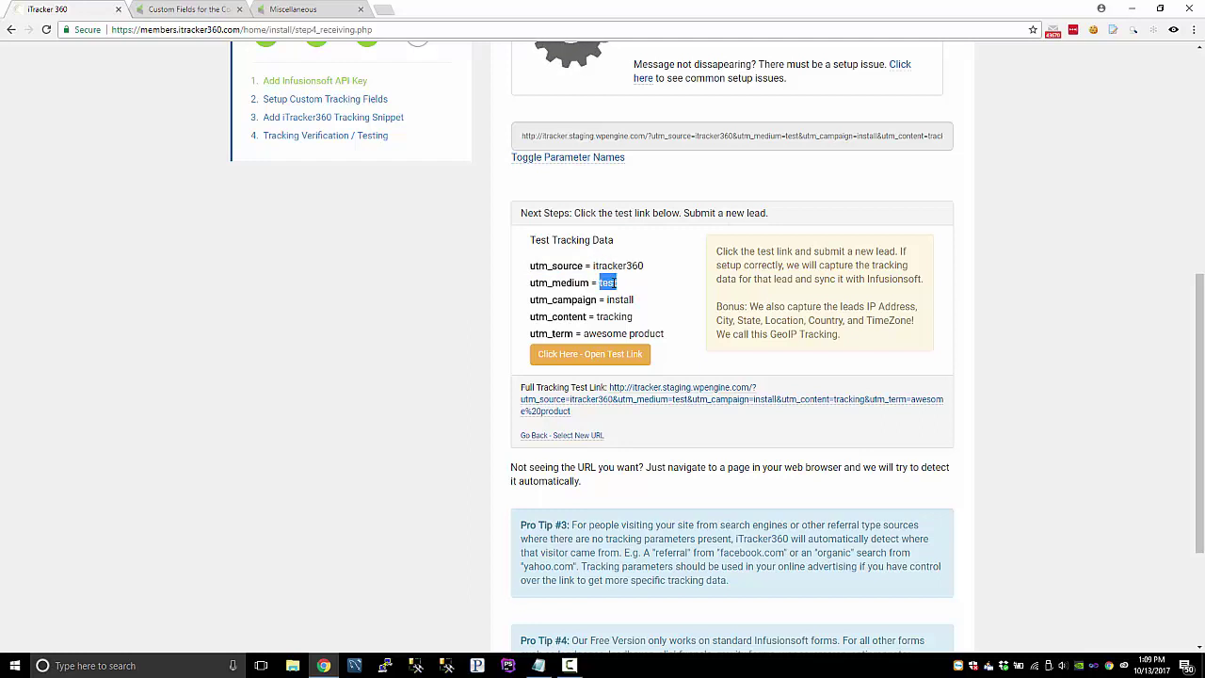
pyautogui.click(654, 291)
pyautogui.moveTo(530, 265); pyautogui.dragTo(678, 337)
pyautogui.click(681, 338)
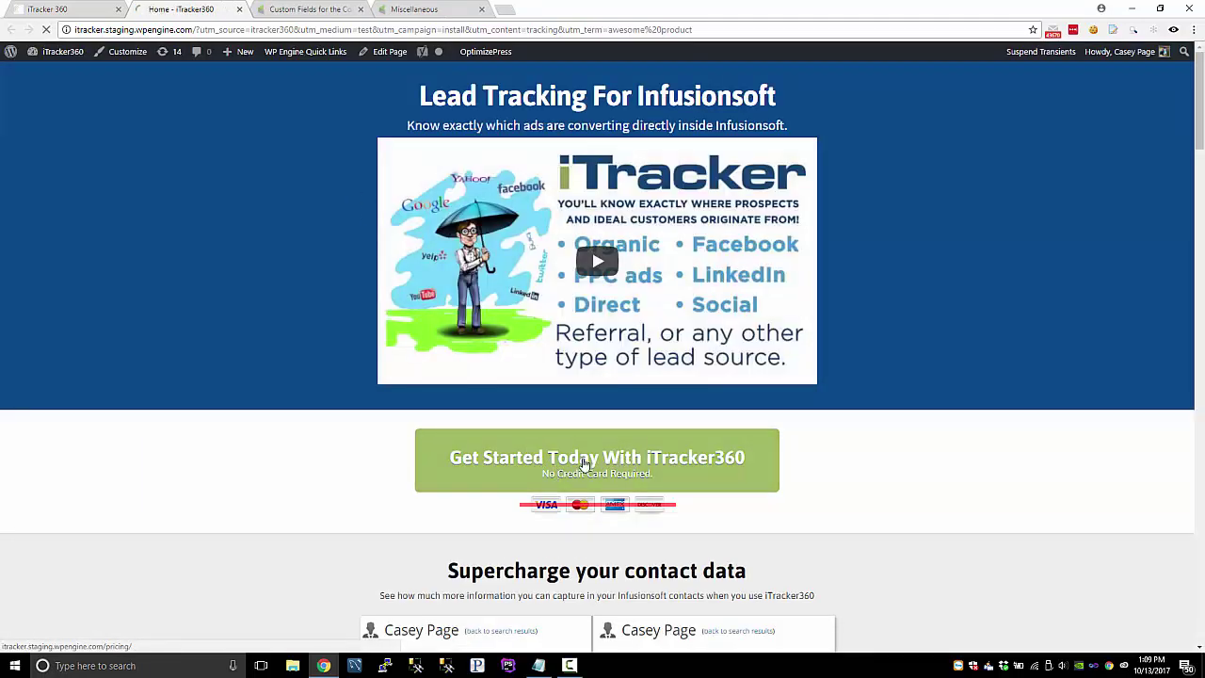
# - On the site opened with the test link, go to the pricing page and choose the Free Version
pyautogui.click(701, 462)
pyautogui.scroll(-3, 493, 408)
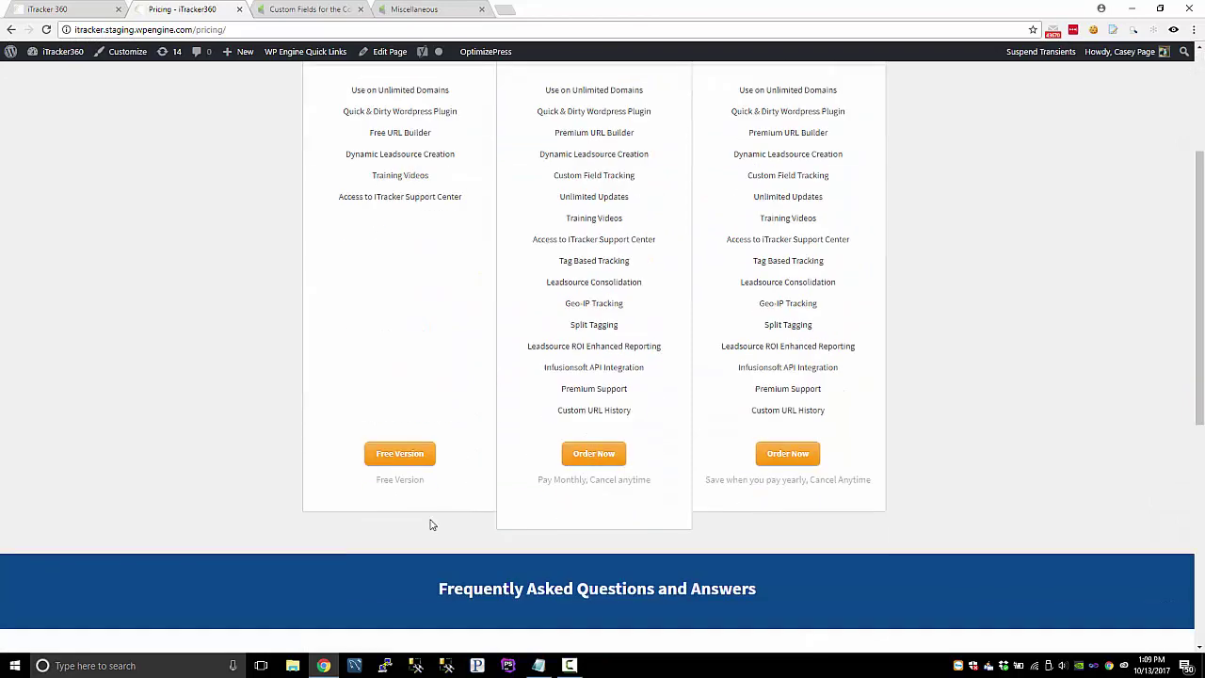
pyautogui.click(392, 424)
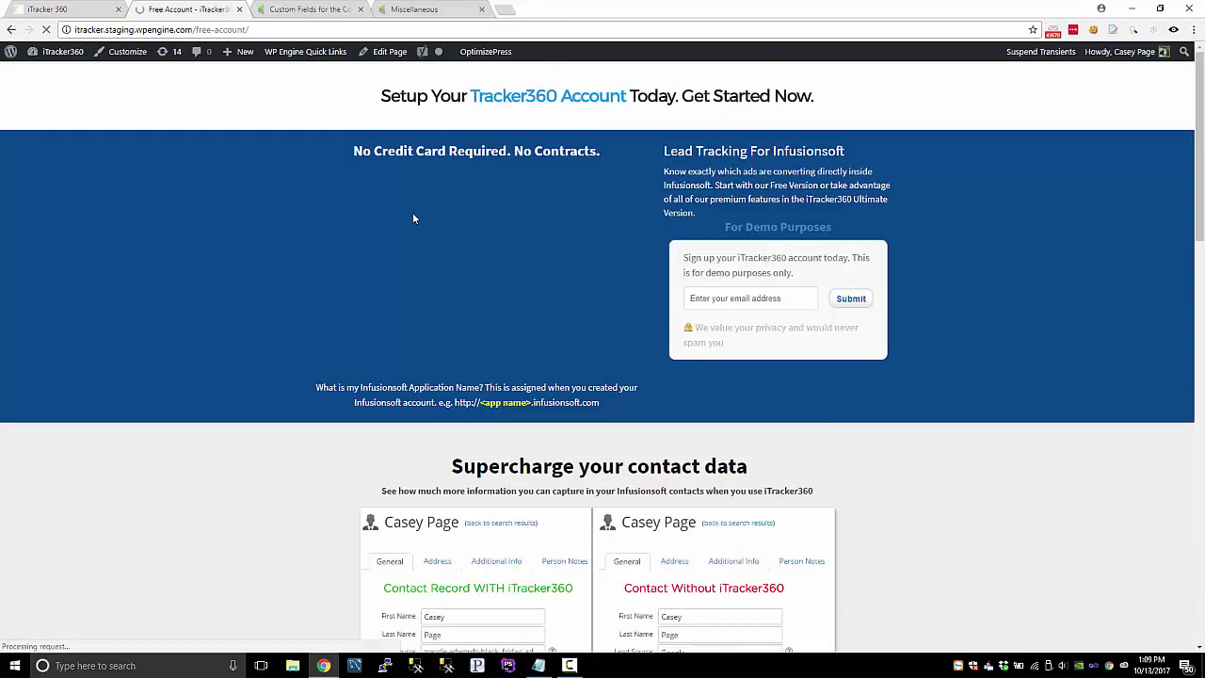
# - Enter a test e-mail address in the demo sign-up form, copy the address and submit the form
pyautogui.click(748, 298)
pyautogui.write('te')
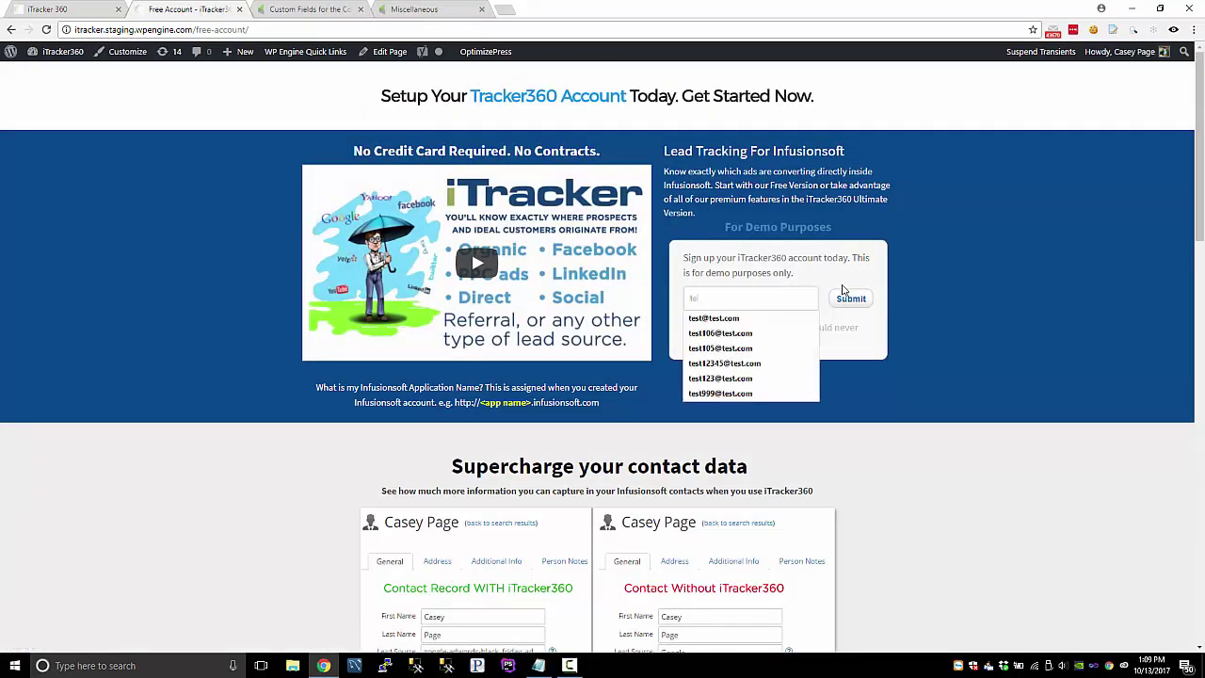
pyautogui.write('st110@t')
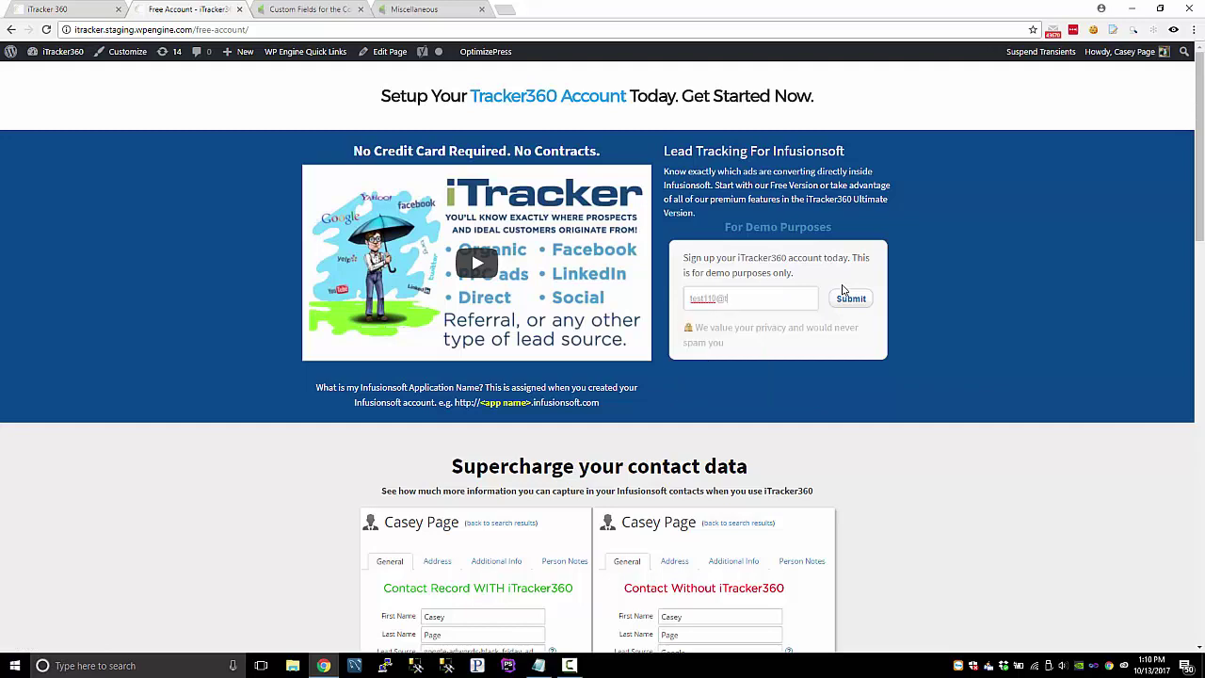
pyautogui.hotkey('ctrl', 'a')
pyautogui.hotkey('ctrl', 'c')
pyautogui.click(853, 301)
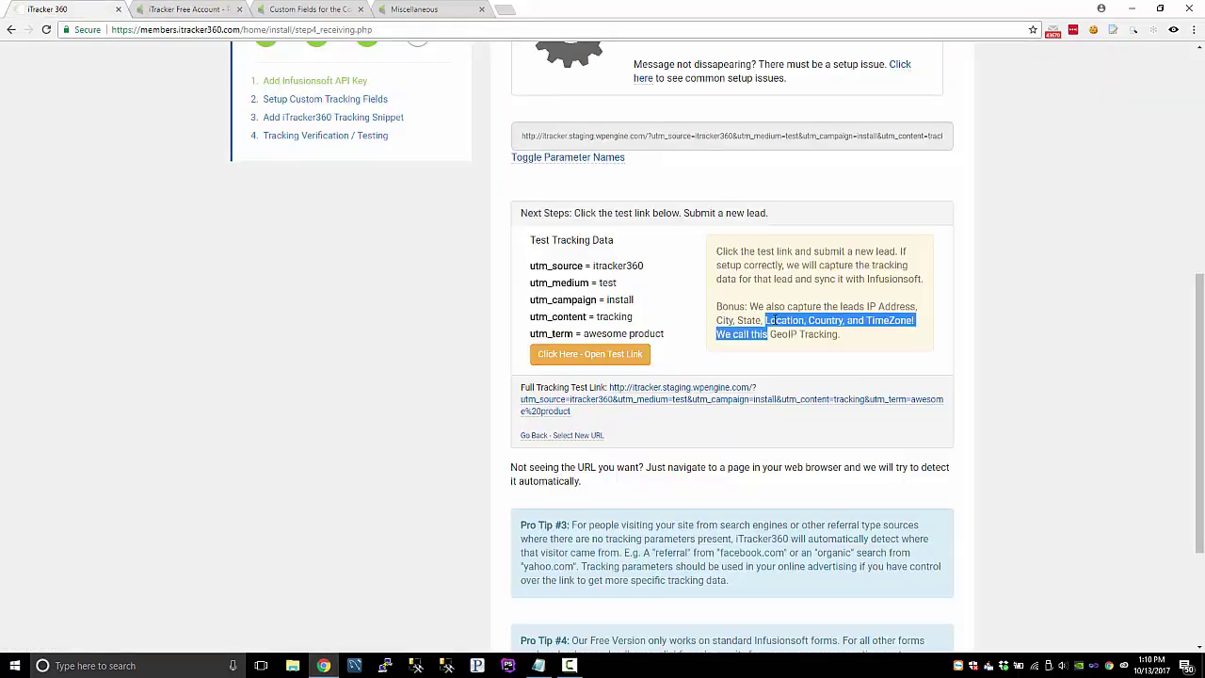
# - Back in the iTracker360 setup, complete it by continuing to API Sync and examine the pending entry's tracking data
pyautogui.scroll(3, 710, 294)
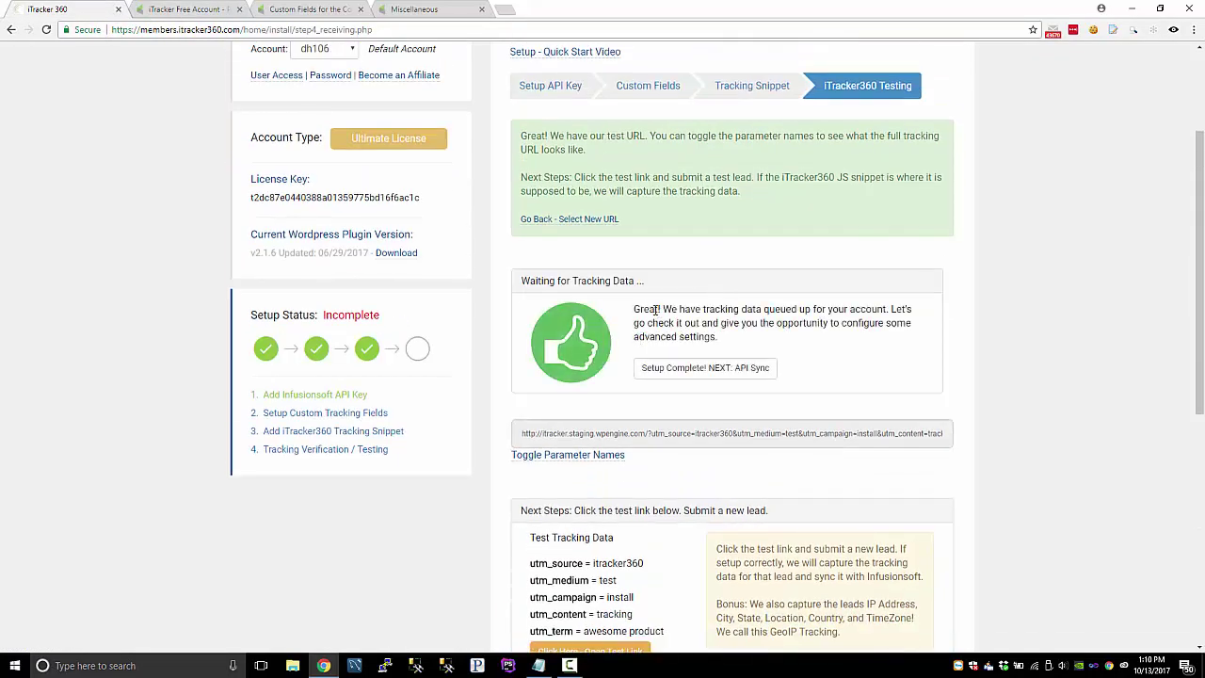
pyautogui.click(725, 370)
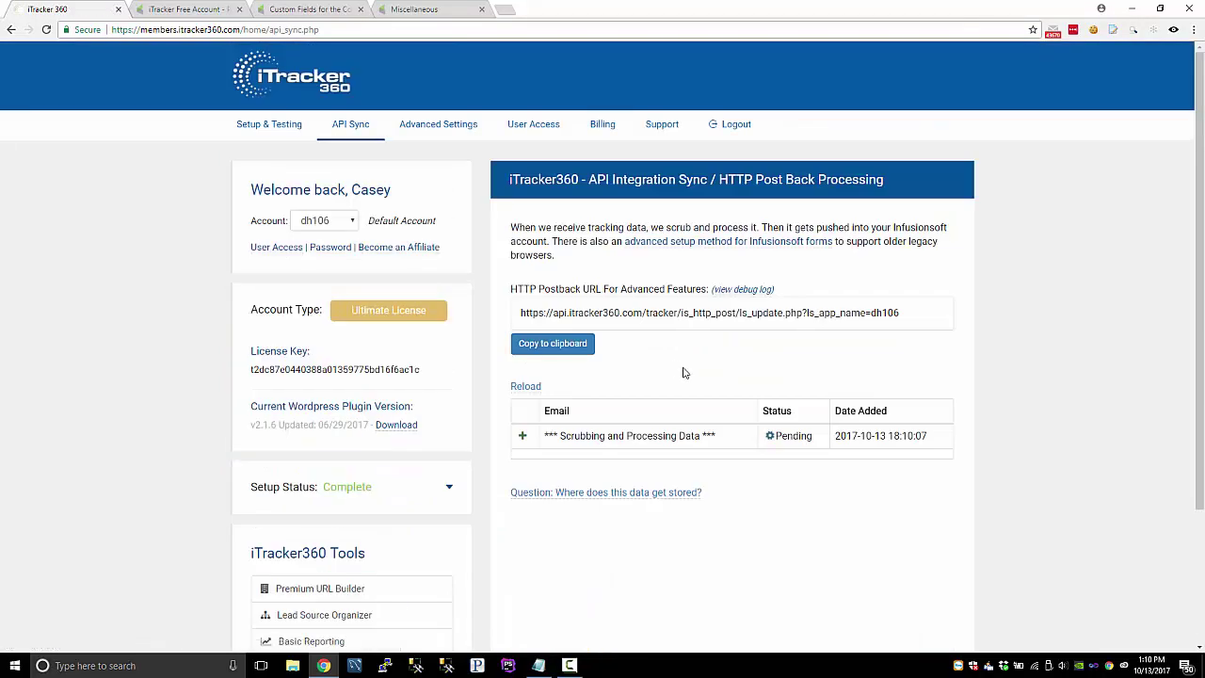
pyautogui.scroll(-1, 684, 400)
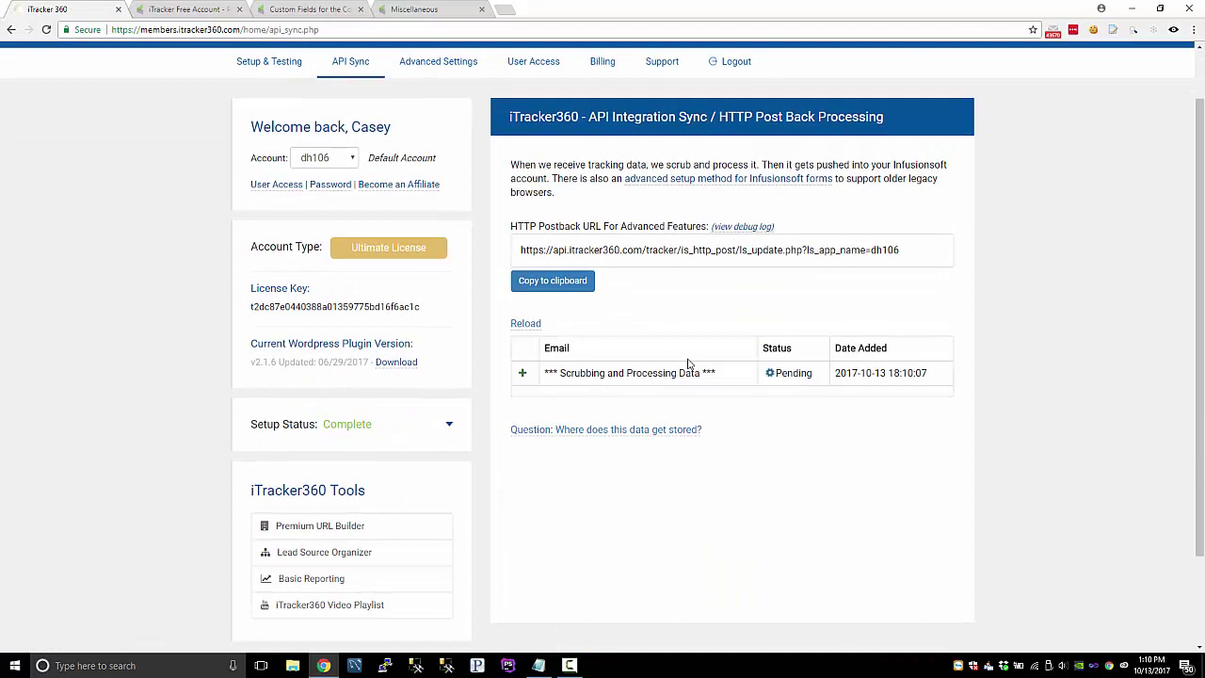
pyautogui.click(594, 372)
pyautogui.tripleClick(596, 411)
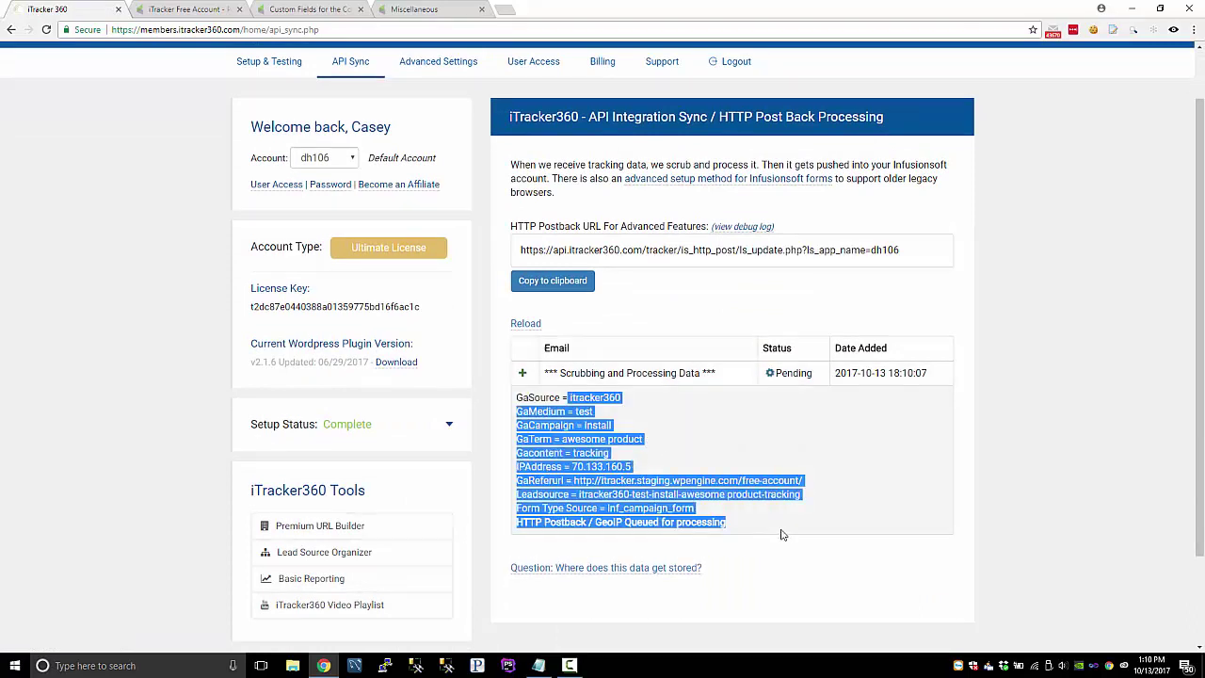
pyautogui.click(708, 400)
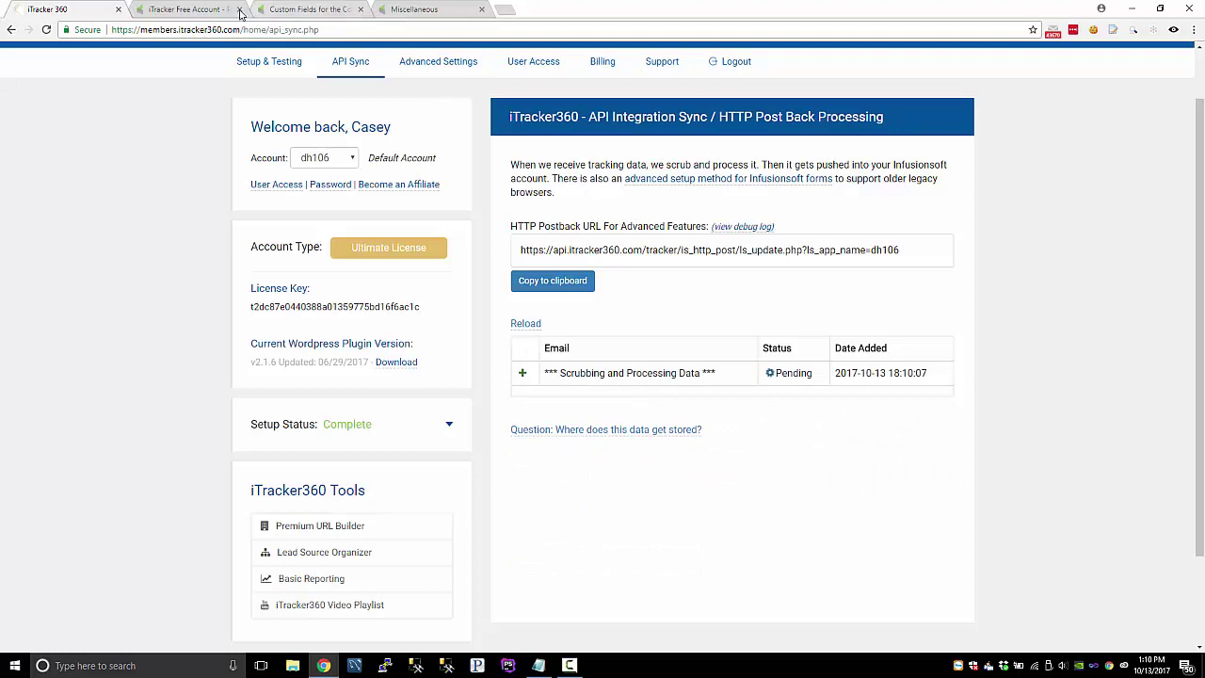
# - In Infusionsoft, open the test lead's contact record by searching for the copied e-mail address, and read its full Lead Source value
pyautogui.click(414, 11)
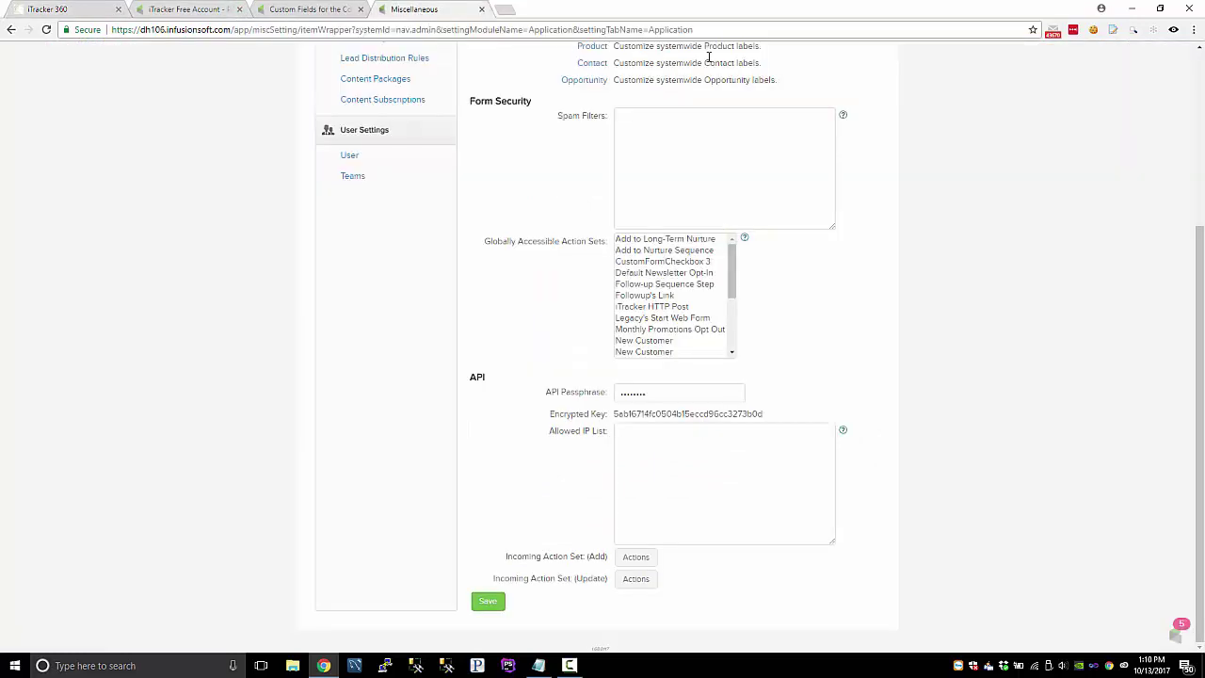
pyautogui.click(546, 32)
pyautogui.click(911, 220)
pyautogui.scroll(5, 906, 224)
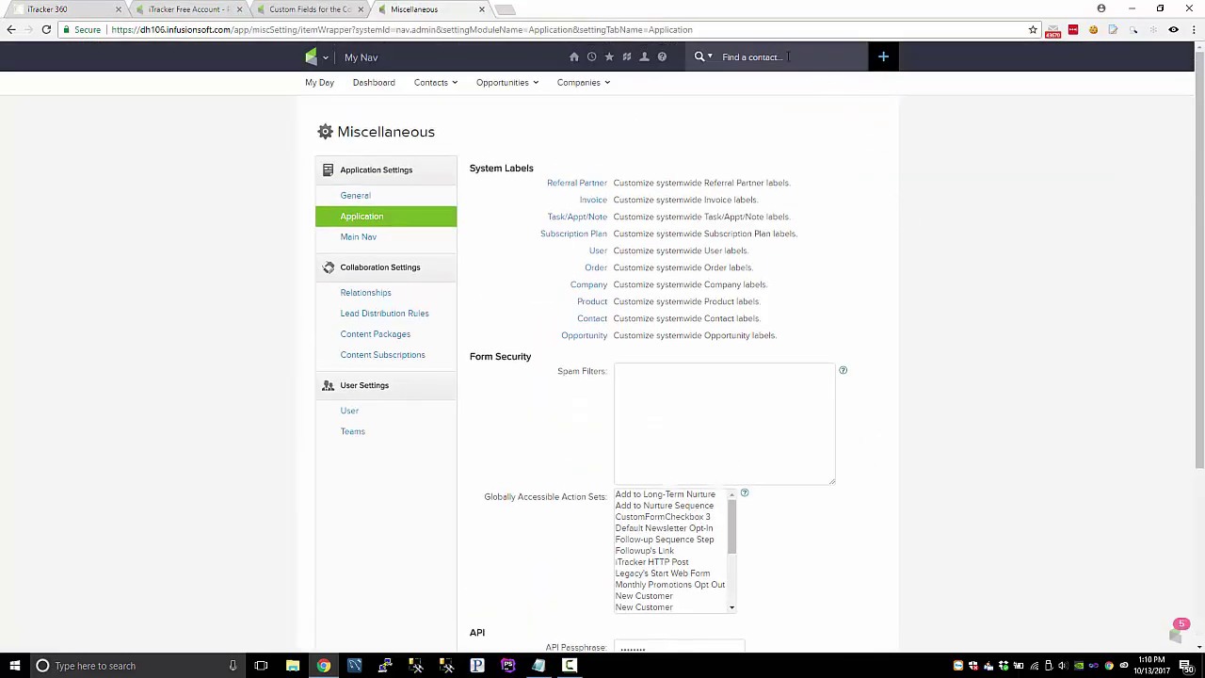
pyautogui.click(787, 57)
pyautogui.hotkey('ctrl', 'v')
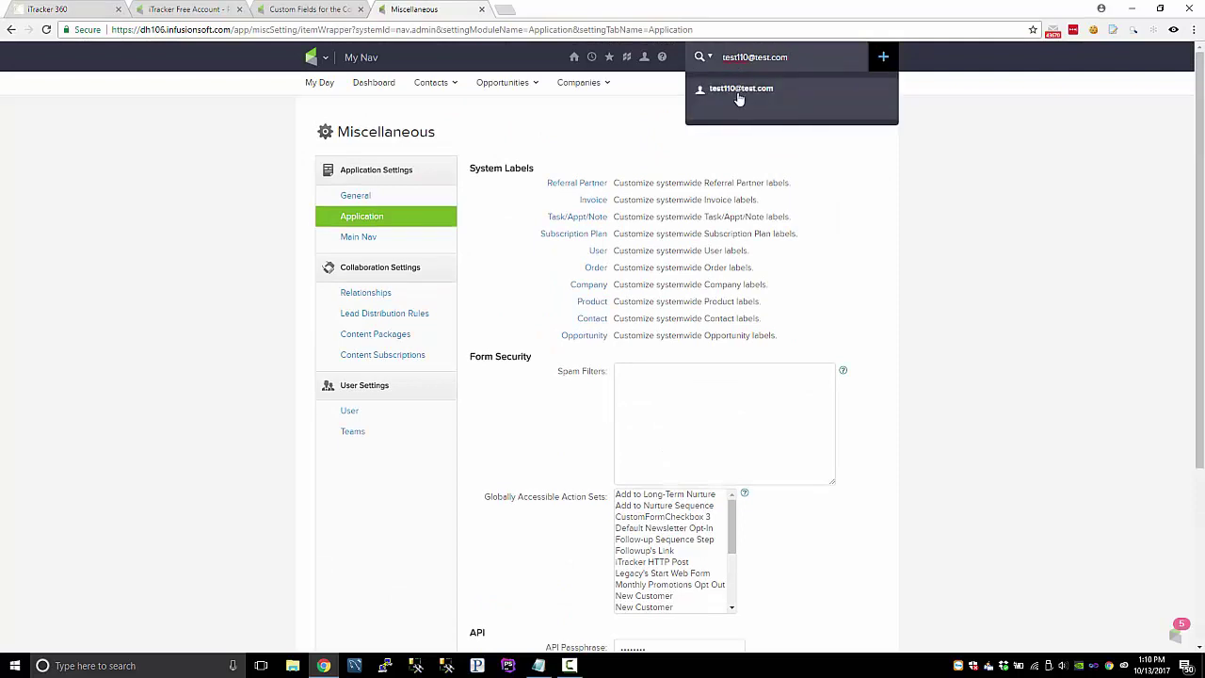
pyautogui.click(739, 97)
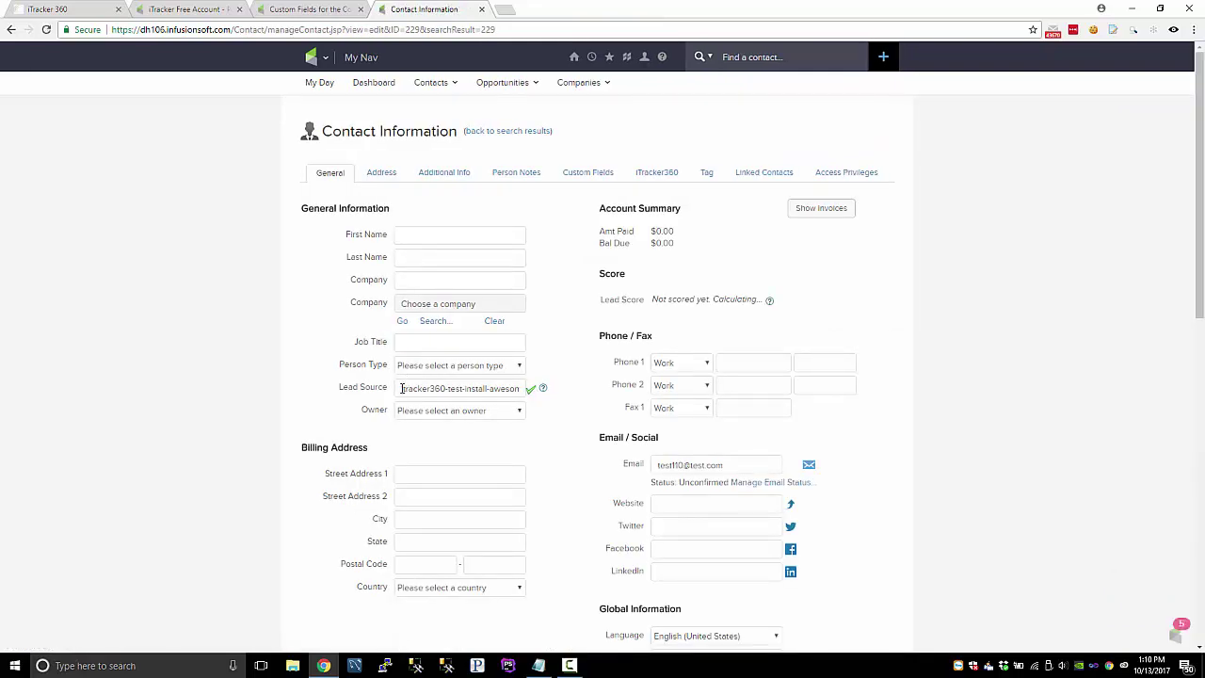
pyautogui.moveTo(401, 387); pyautogui.dragTo(481, 390)
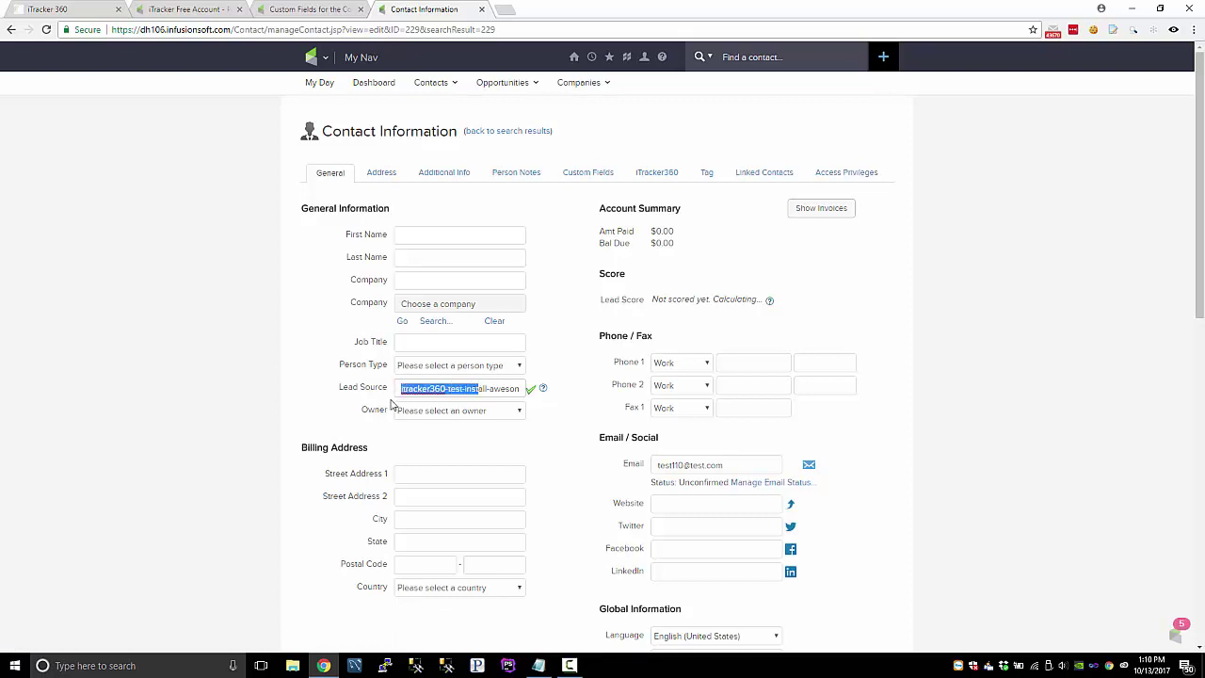
pyautogui.press('End')
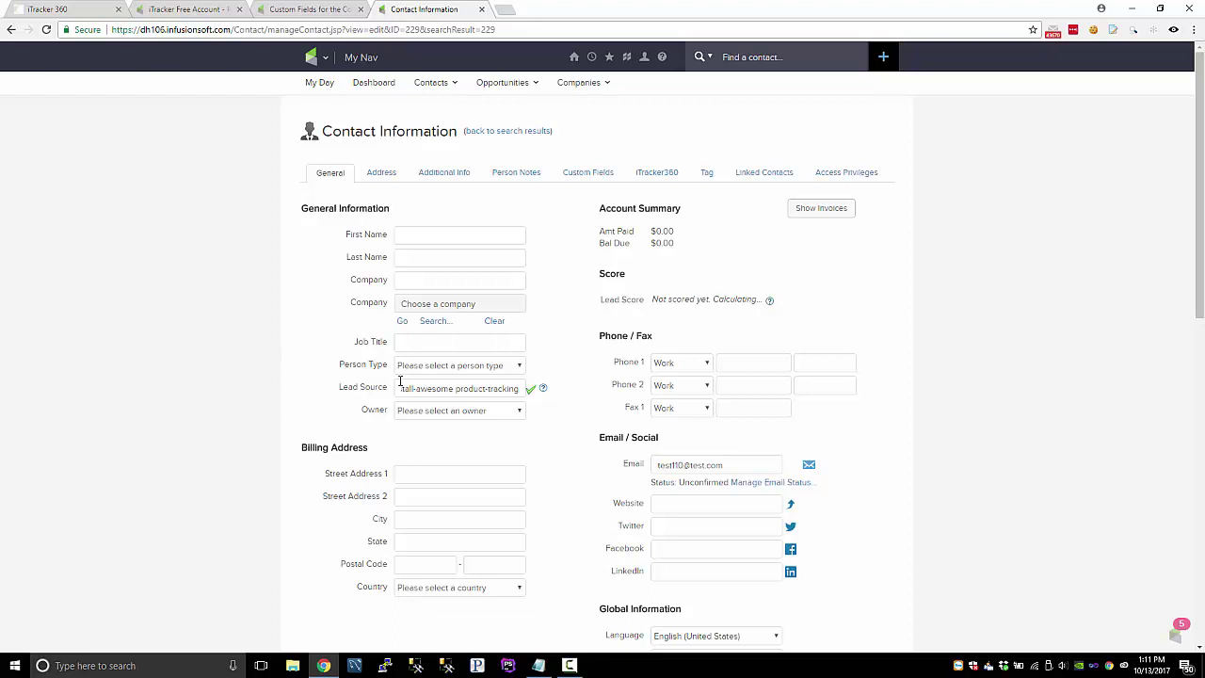
# - View the contact's iTracker360 tracking fields, and compare them with the test entry's details after reloading the API Sync list in iTracker360
pyautogui.click(657, 172)
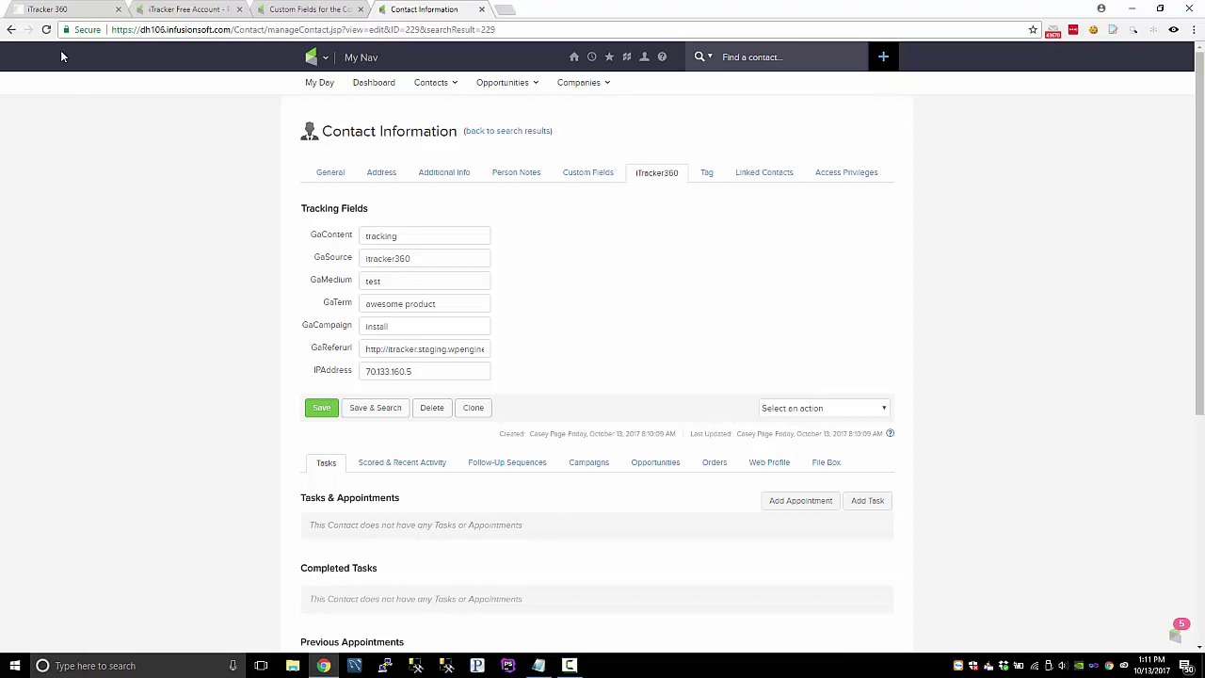
pyautogui.click(58, 9)
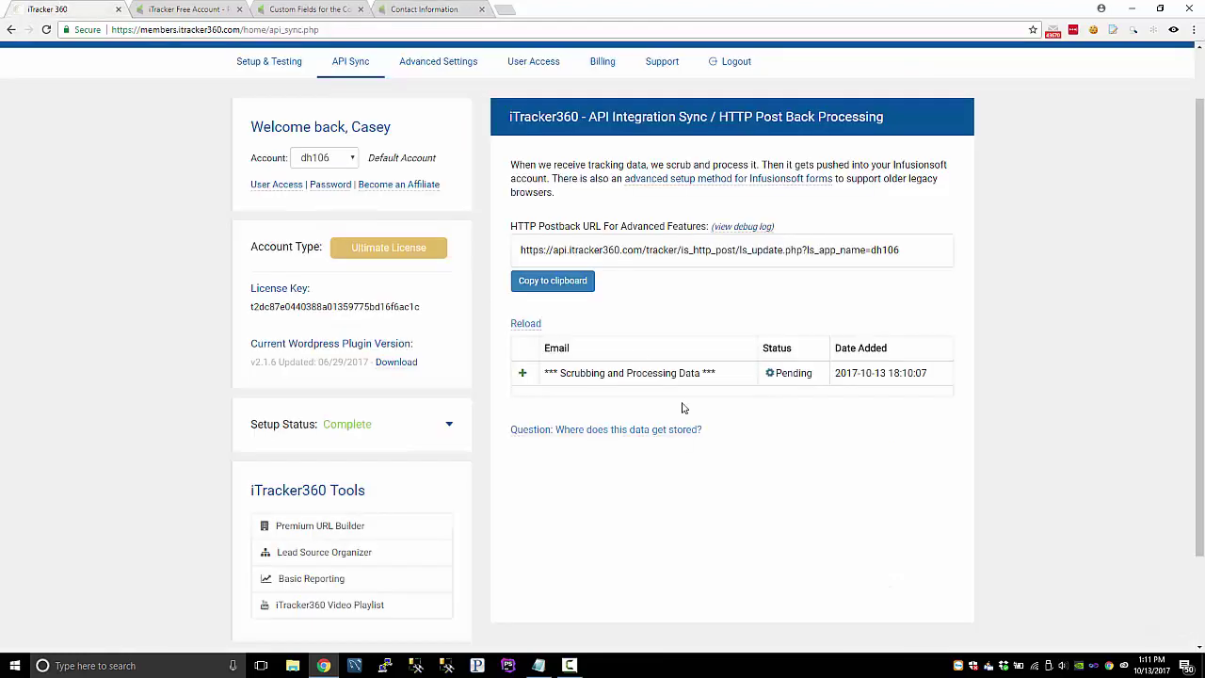
pyautogui.click(522, 324)
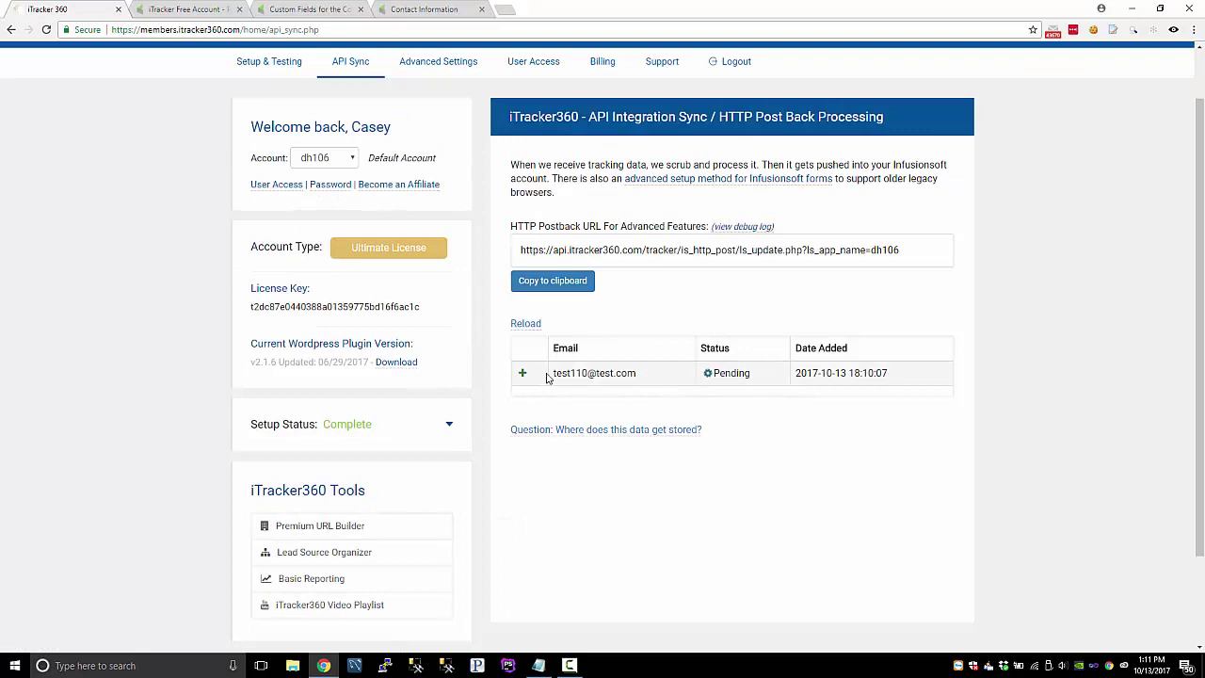
pyautogui.click(640, 373)
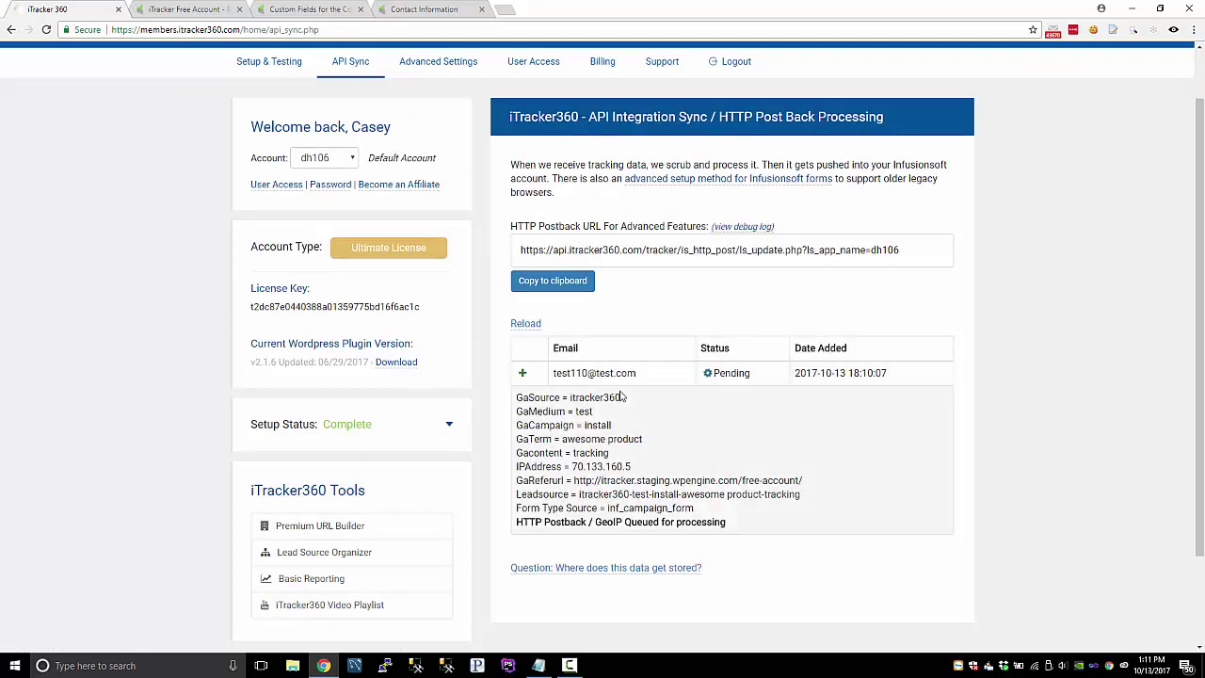
pyautogui.moveTo(518, 397); pyautogui.dragTo(740, 512)
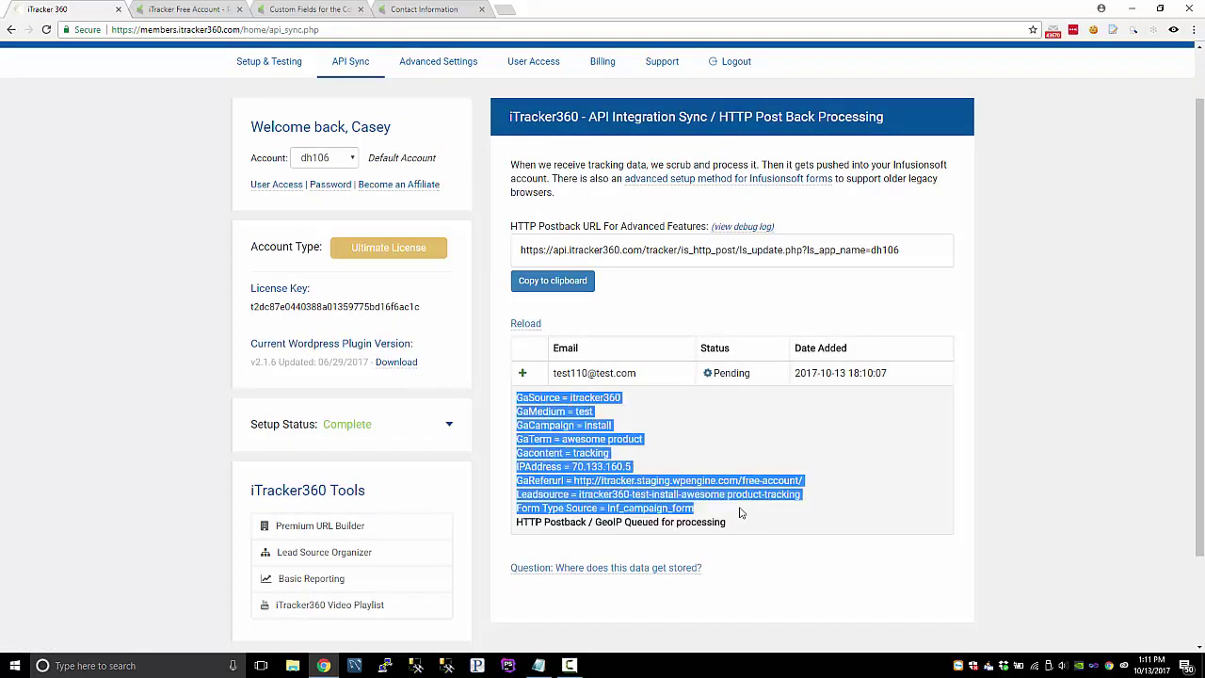
pyautogui.click(740, 512)
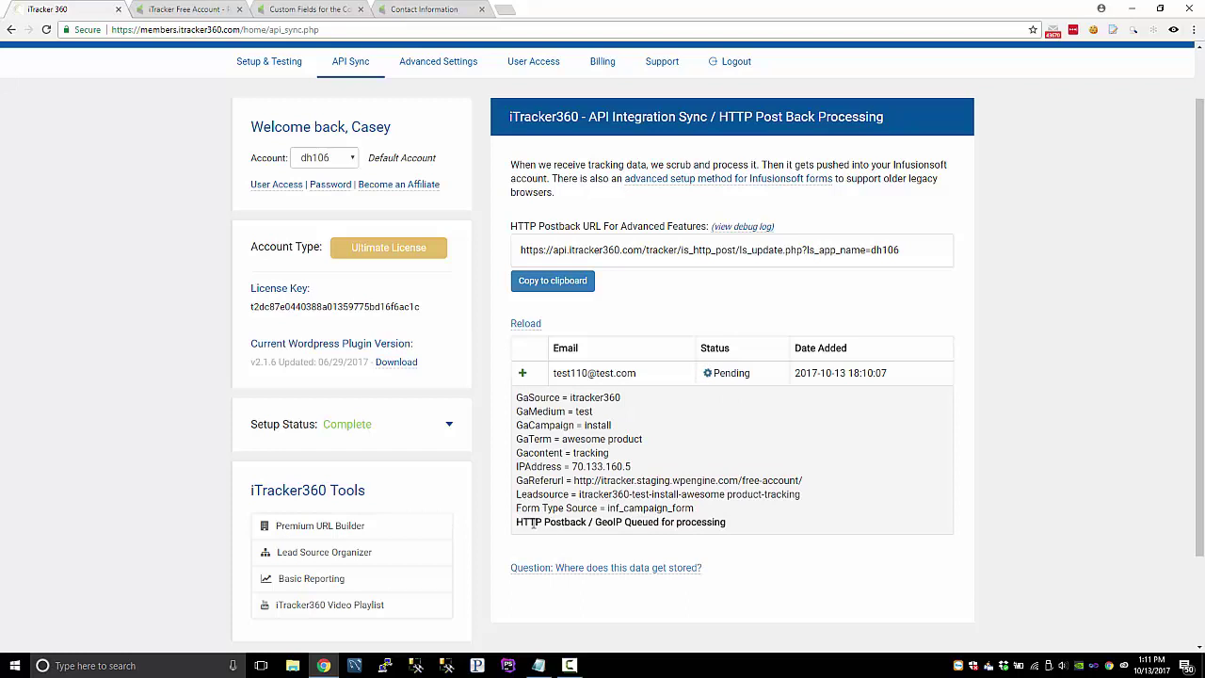
# - Examine the HTTP Postback / GeoIP processing line in the test entry's details
pyautogui.moveTo(533, 524)
pyautogui.mouseDown()
pyautogui.moveTo(730, 529)
pyautogui.moveTo(551, 525)
pyautogui.mouseUp()
pyautogui.click(730, 530)
pyautogui.doubleClick(725, 528)
pyautogui.click(530, 523)
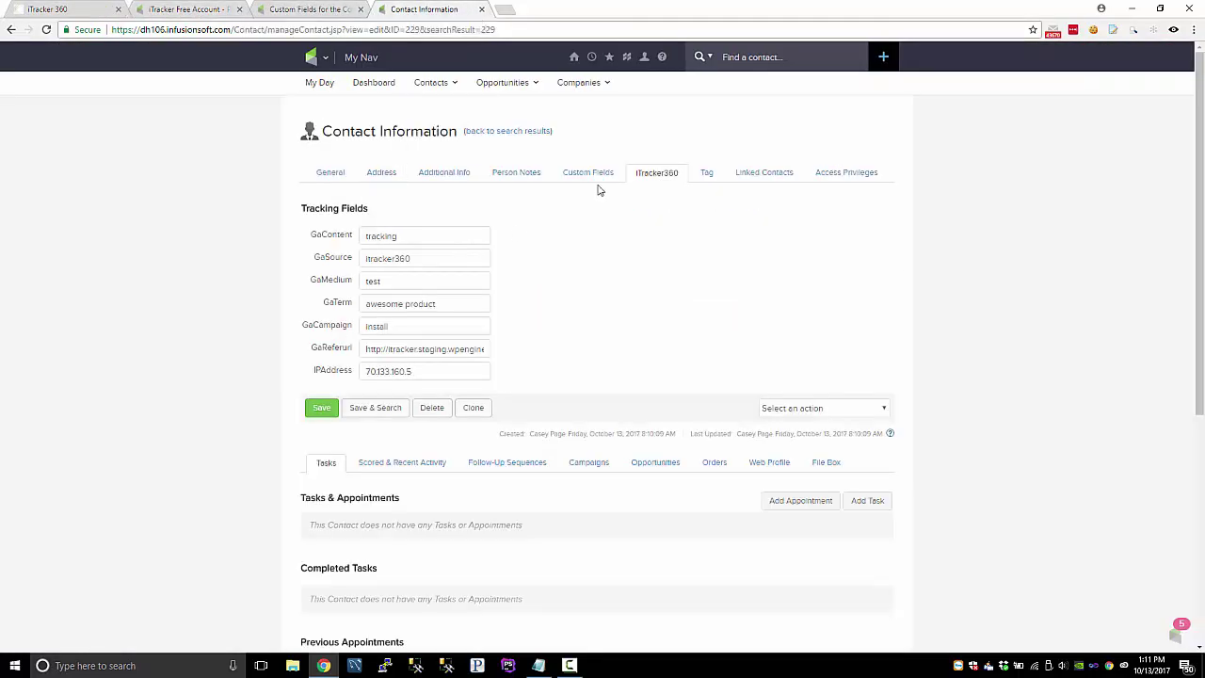
# - Back in the Infusionsoft contact record, inspect the tags, the address fields and the tracked IPAddress value
pyautogui.click(706, 172)
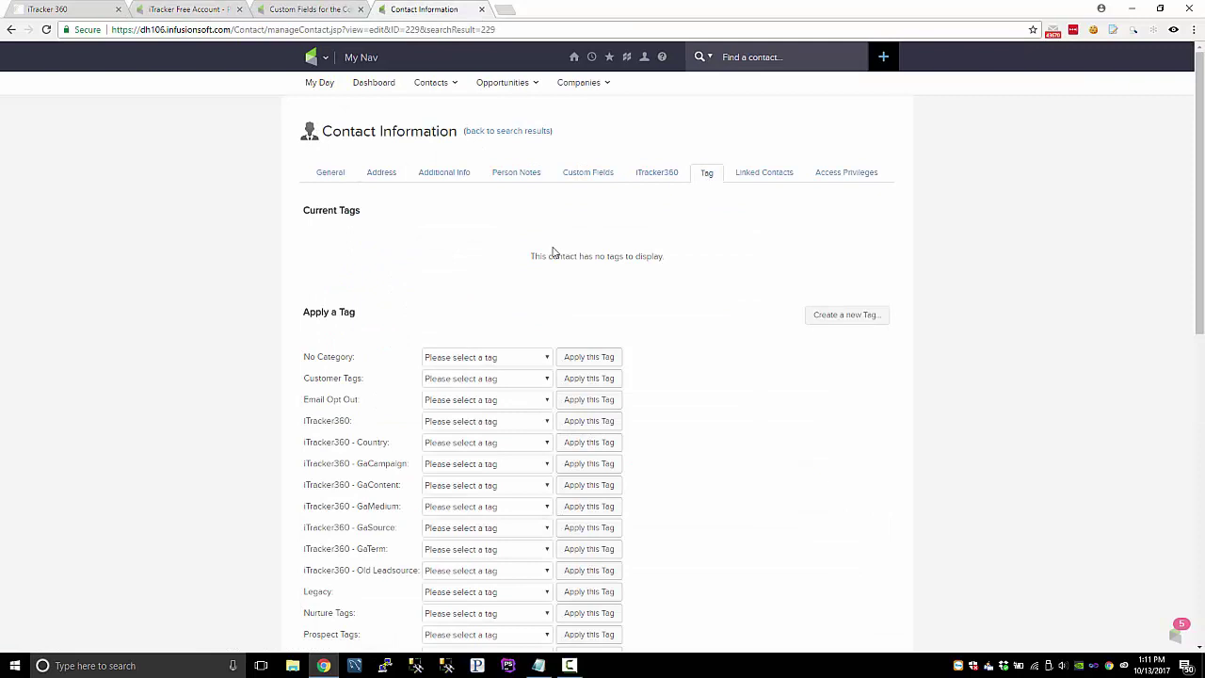
pyautogui.click(381, 174)
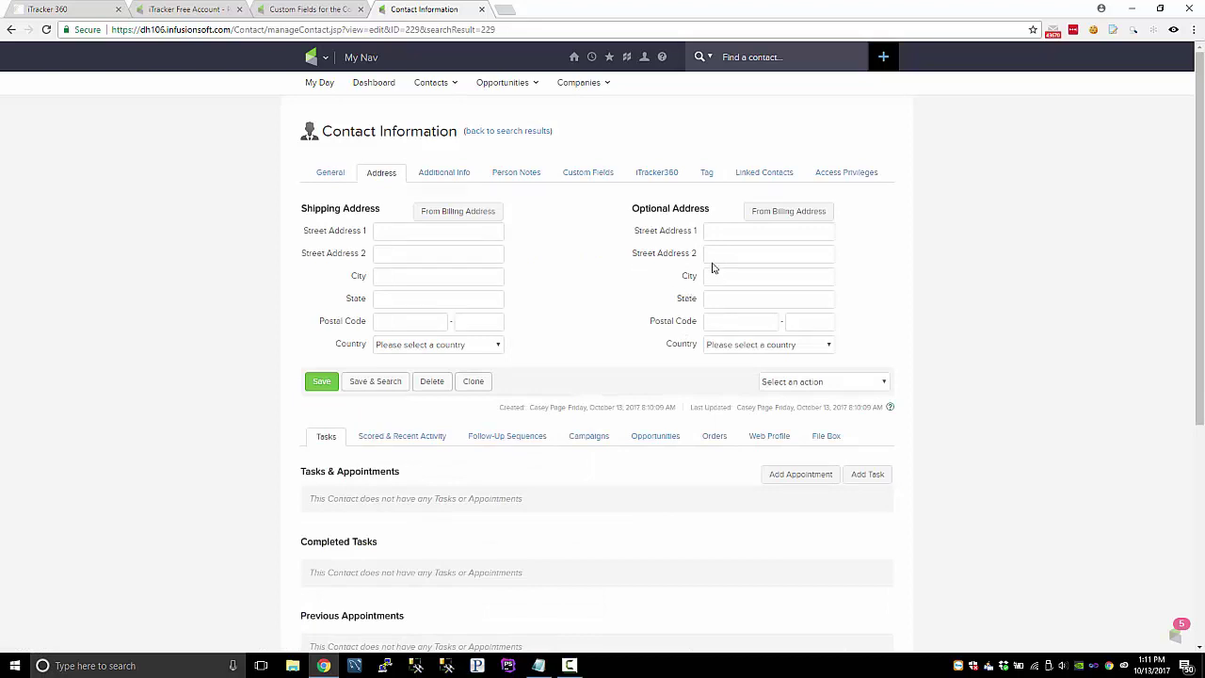
pyautogui.click(656, 174)
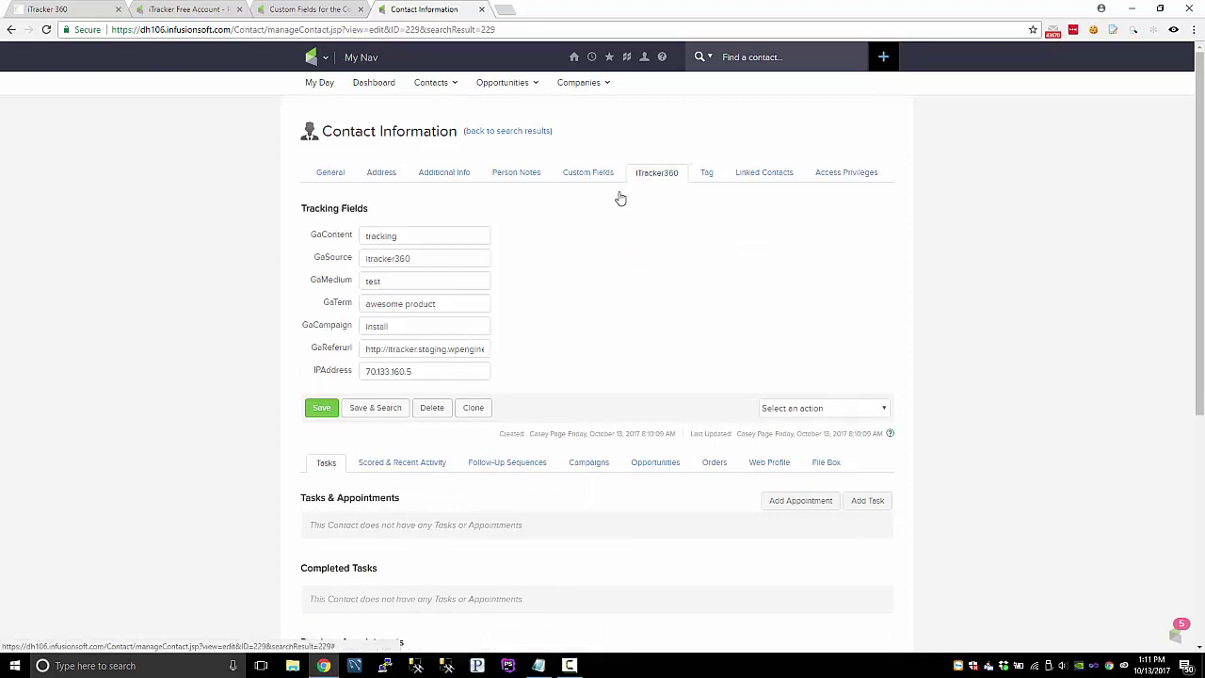
pyautogui.moveTo(419, 371); pyautogui.dragTo(350, 375)
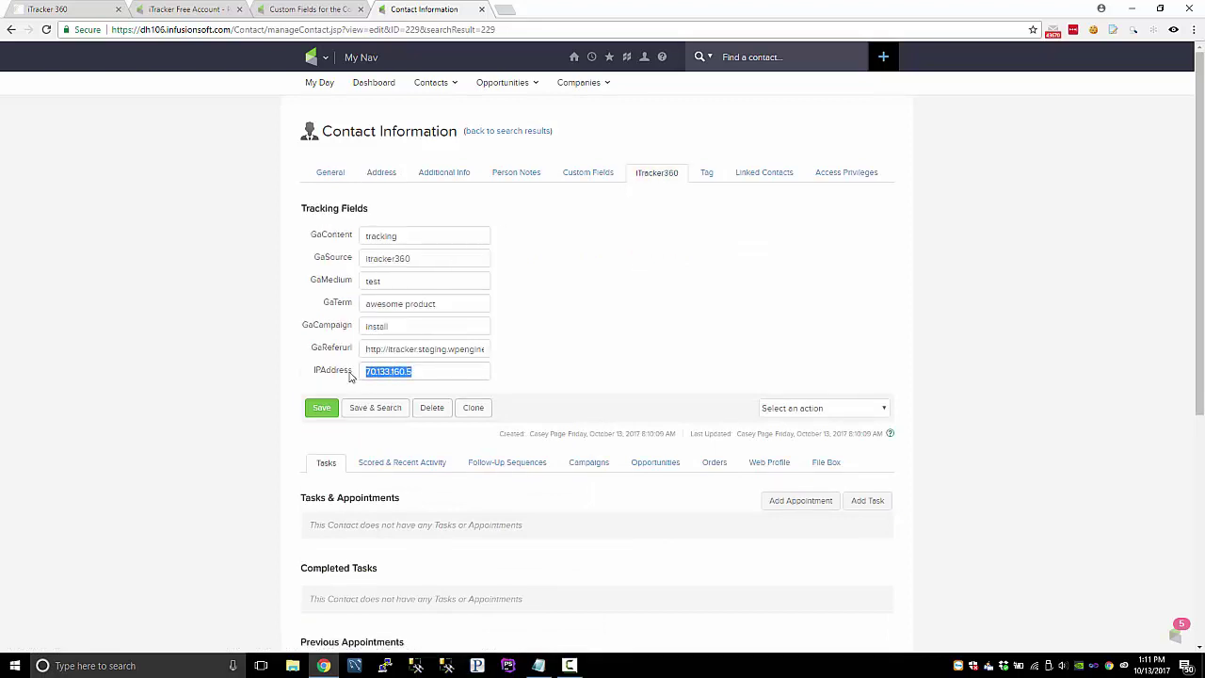
pyautogui.click(381, 173)
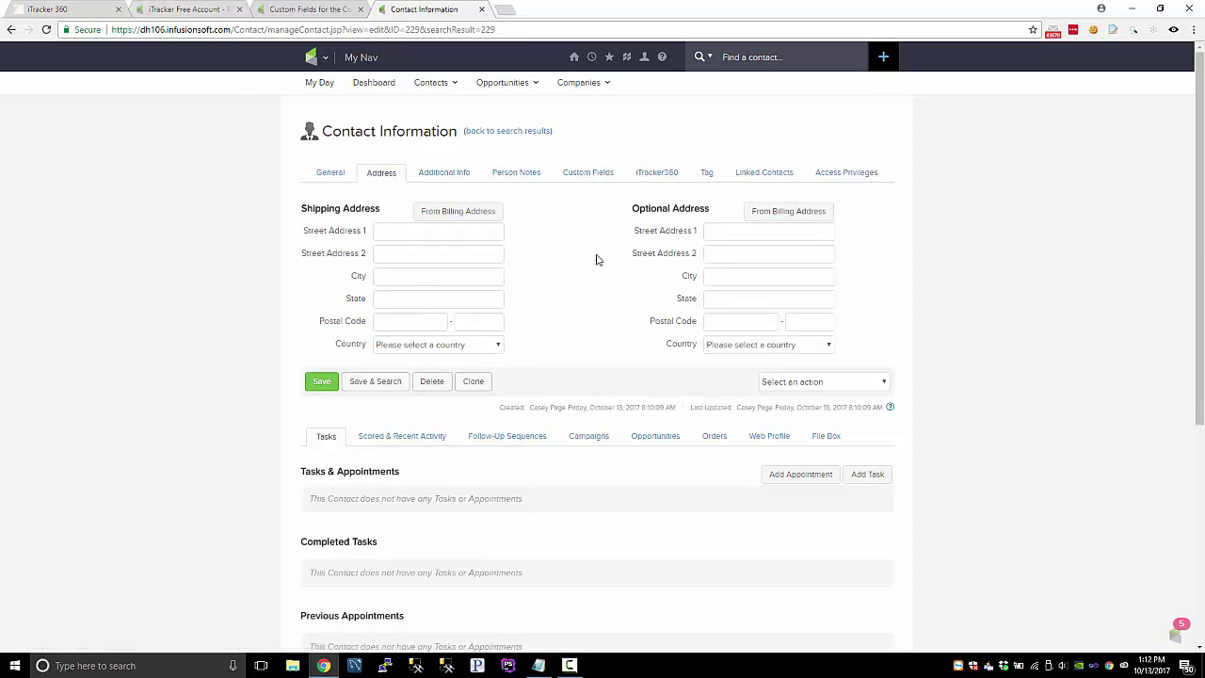
# - Return to iTracker360, collapse and reopen the test entry, and review its values from GaSource to IPAddress
pyautogui.click(97, 12)
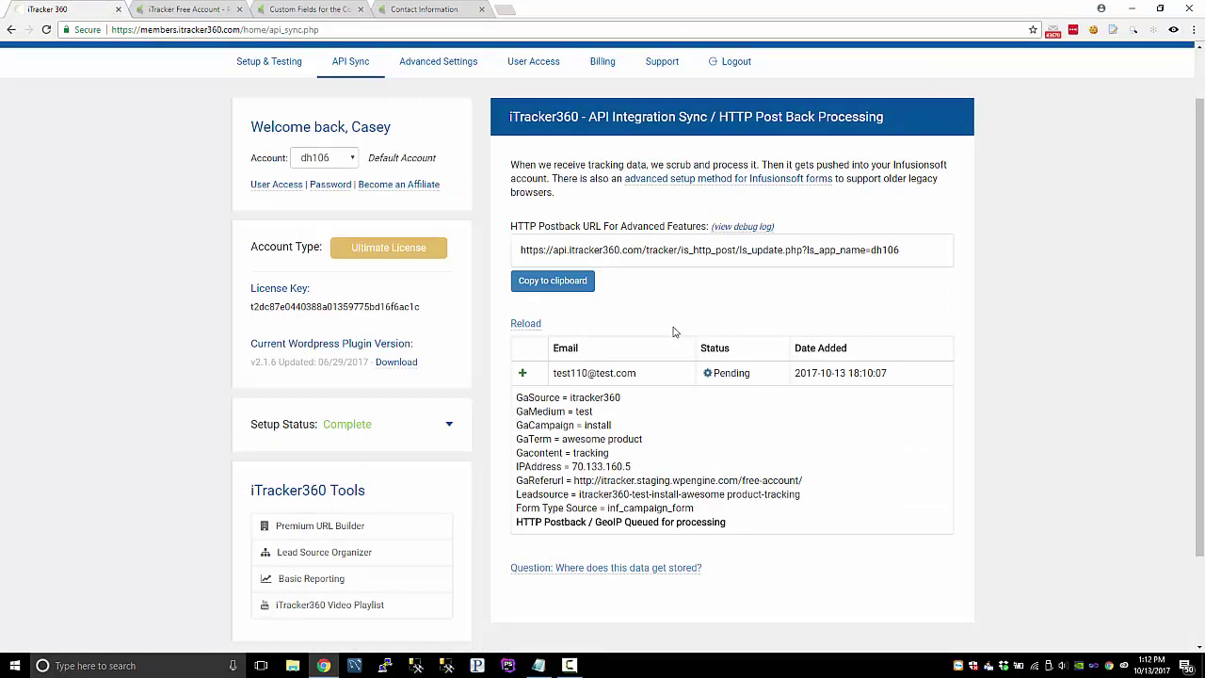
pyautogui.click(533, 375)
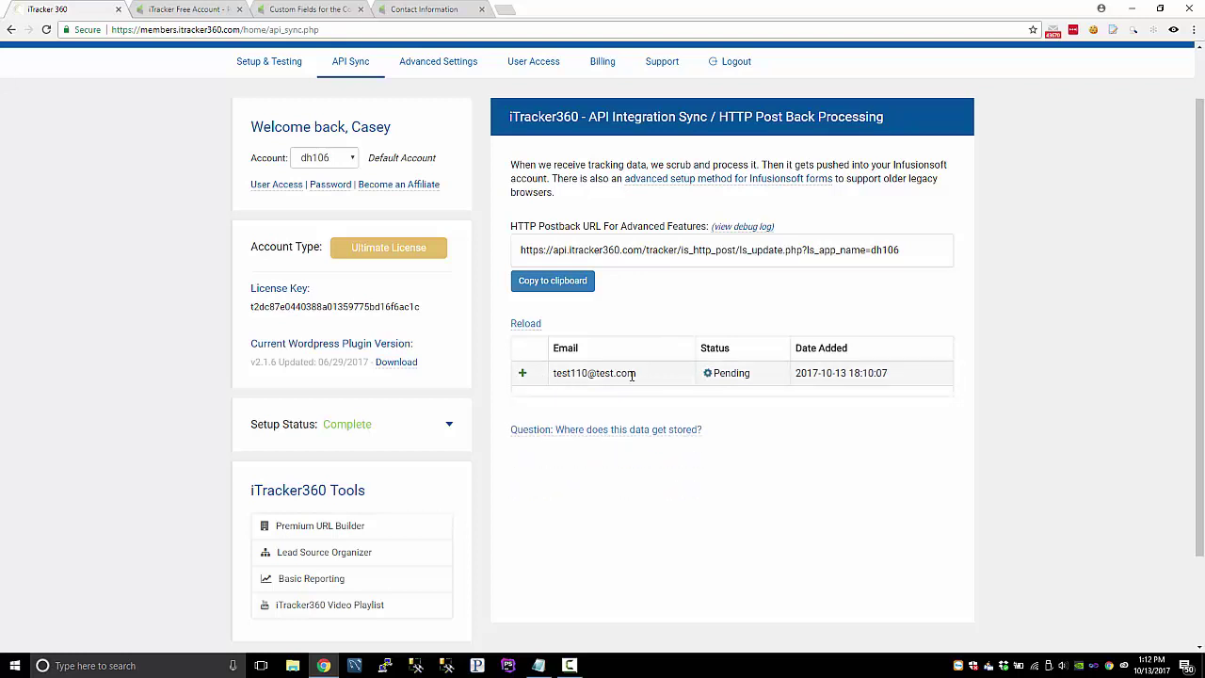
pyautogui.click(632, 374)
pyautogui.moveTo(520, 398); pyautogui.dragTo(702, 465)
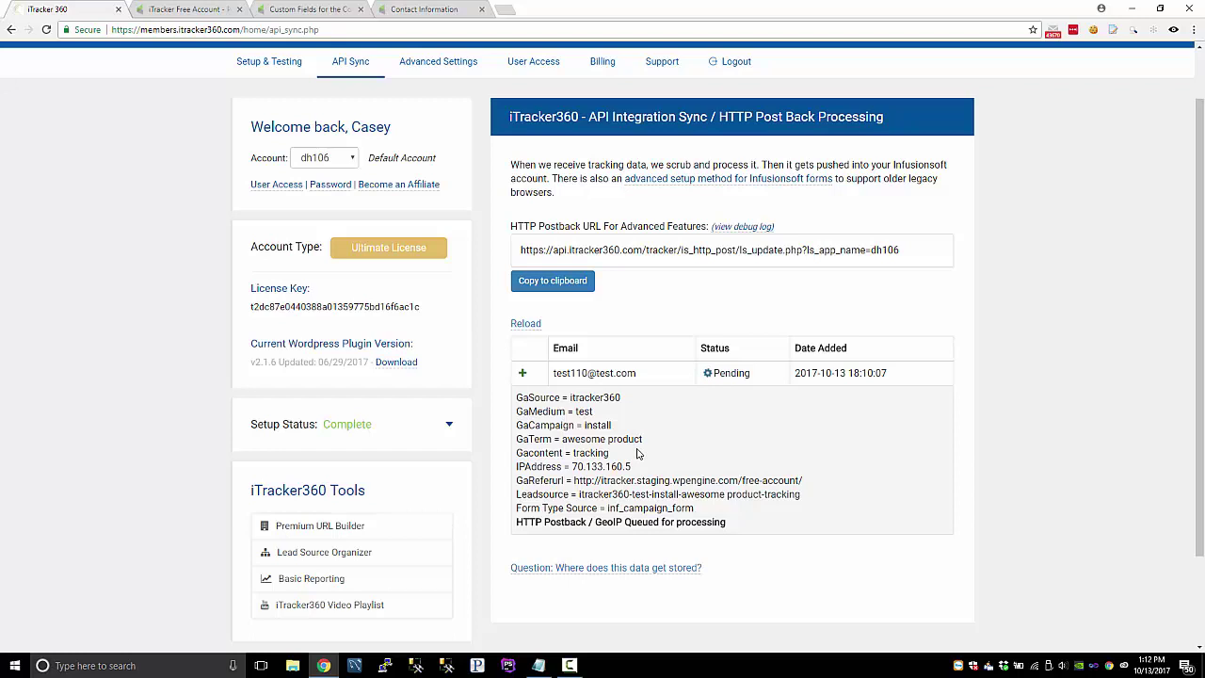
pyautogui.moveTo(517, 396); pyautogui.dragTo(650, 468)
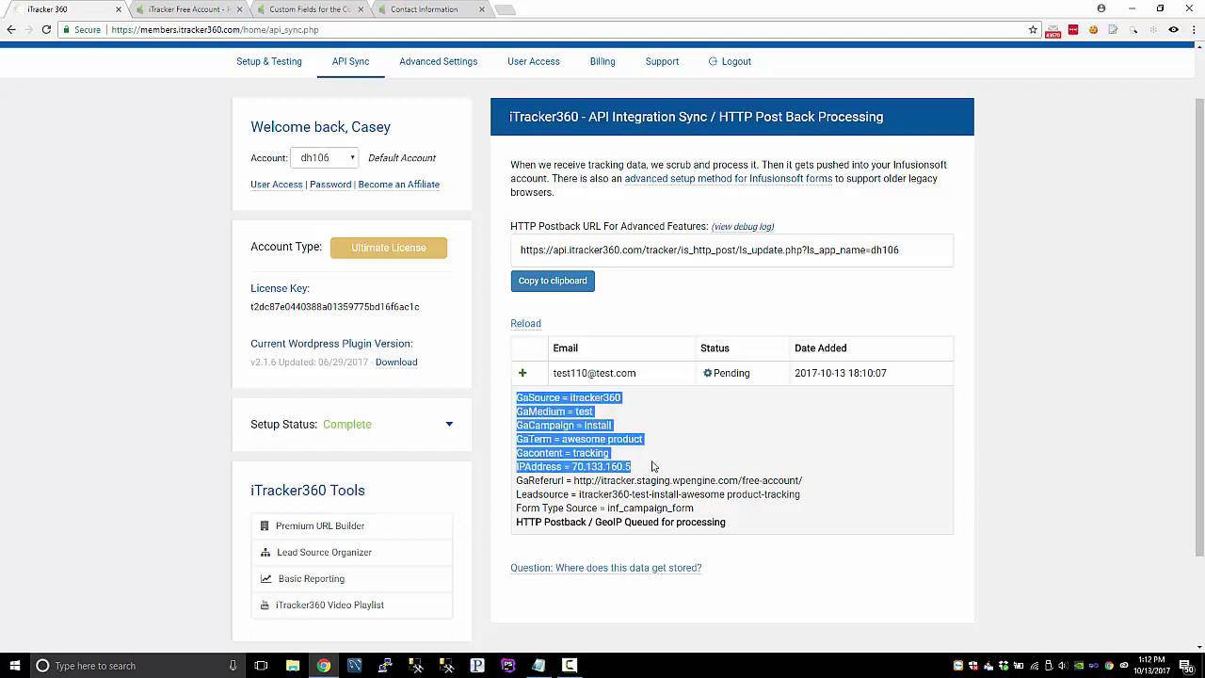
pyautogui.click(659, 459)
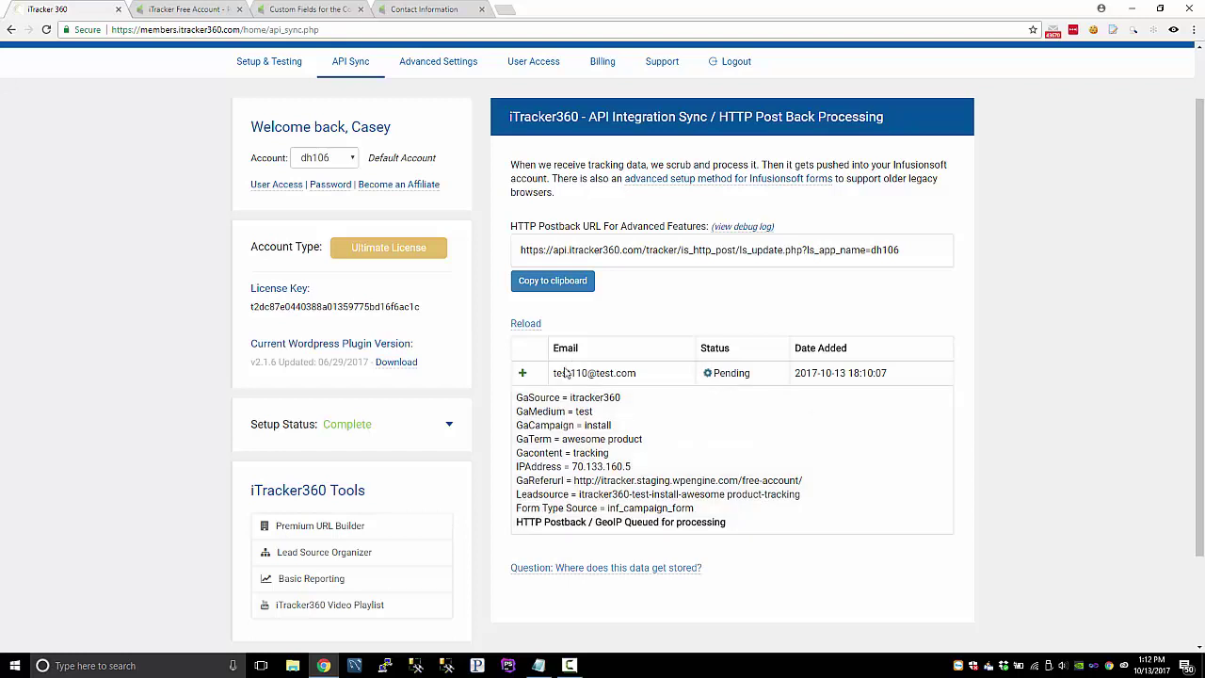
# - Collapse and re-expand the test entry on the API Sync page to recheck its HTTP Postback / GeoIP status line
pyautogui.click(629, 369)
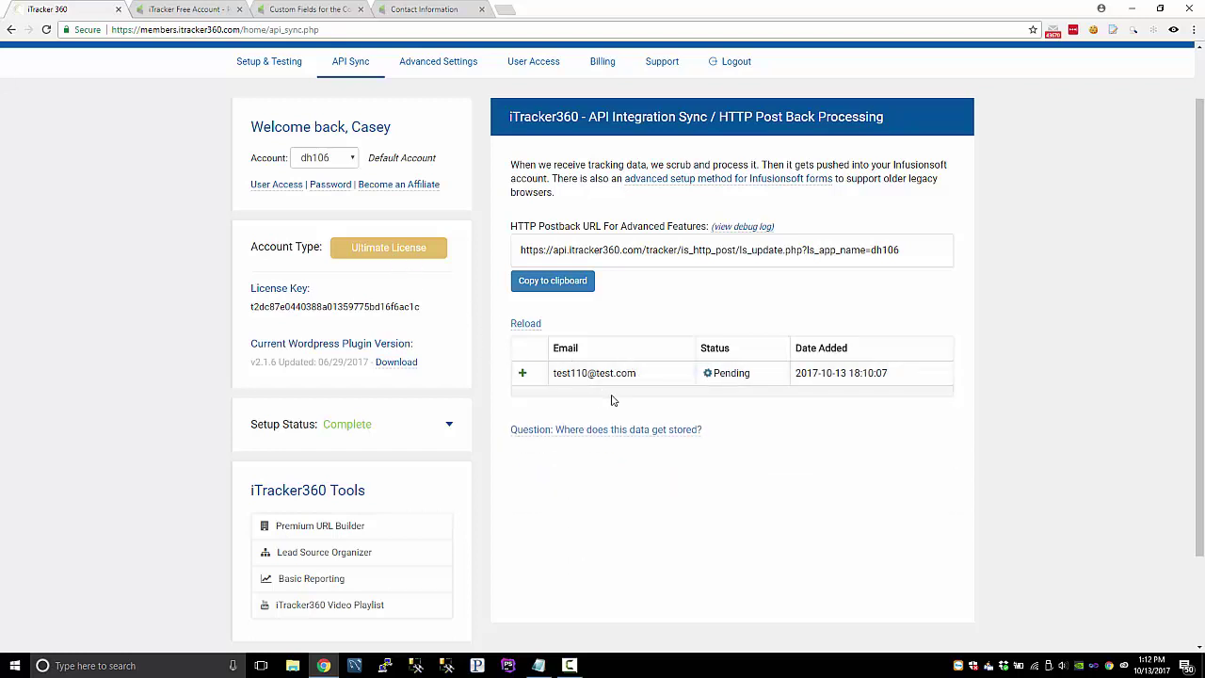
pyautogui.scroll(1, 631, 402)
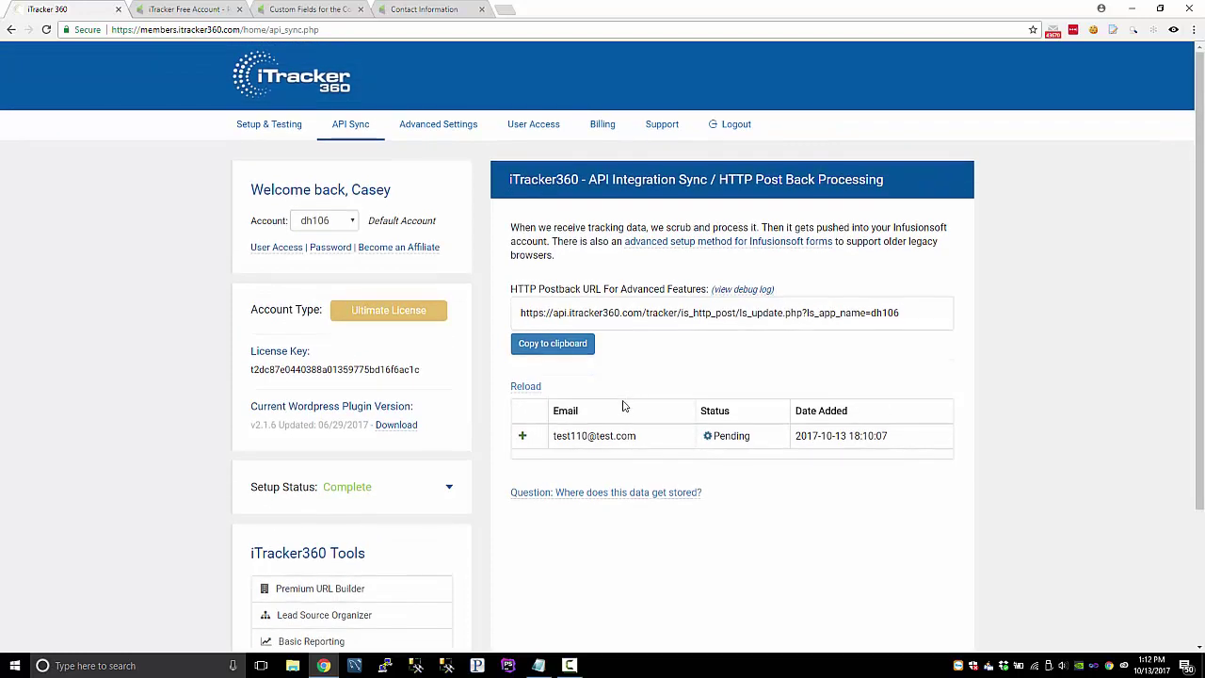
pyautogui.click(602, 436)
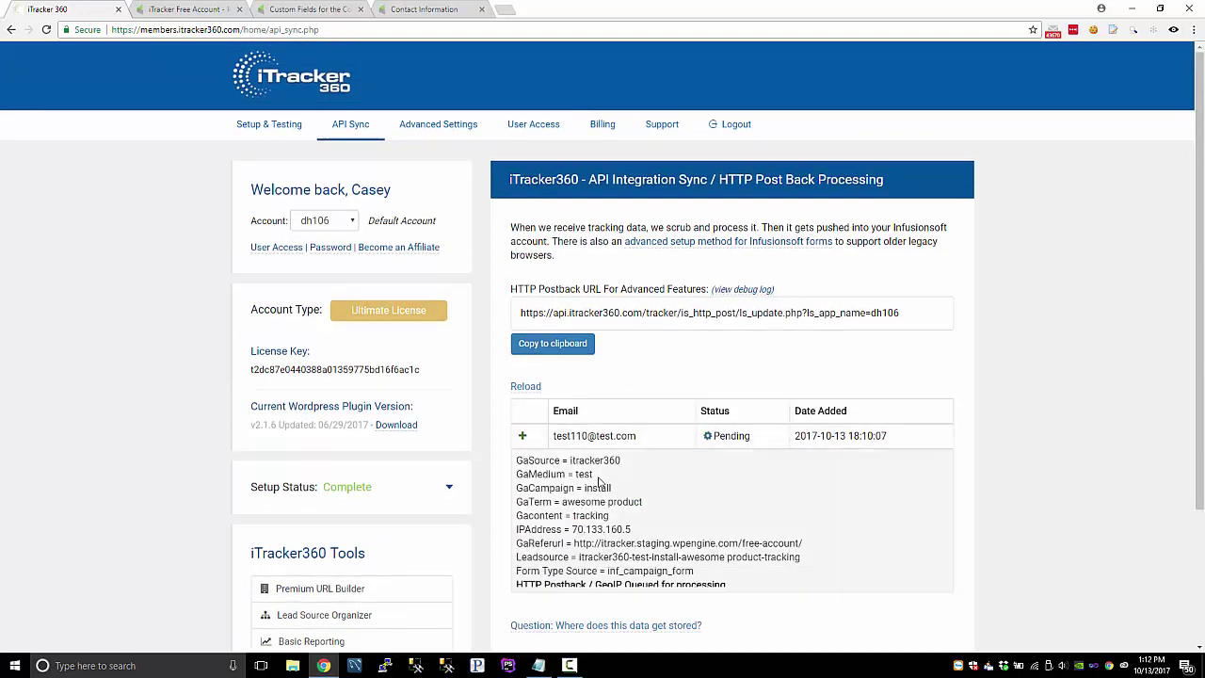
pyautogui.moveTo(517, 584); pyautogui.dragTo(733, 586)
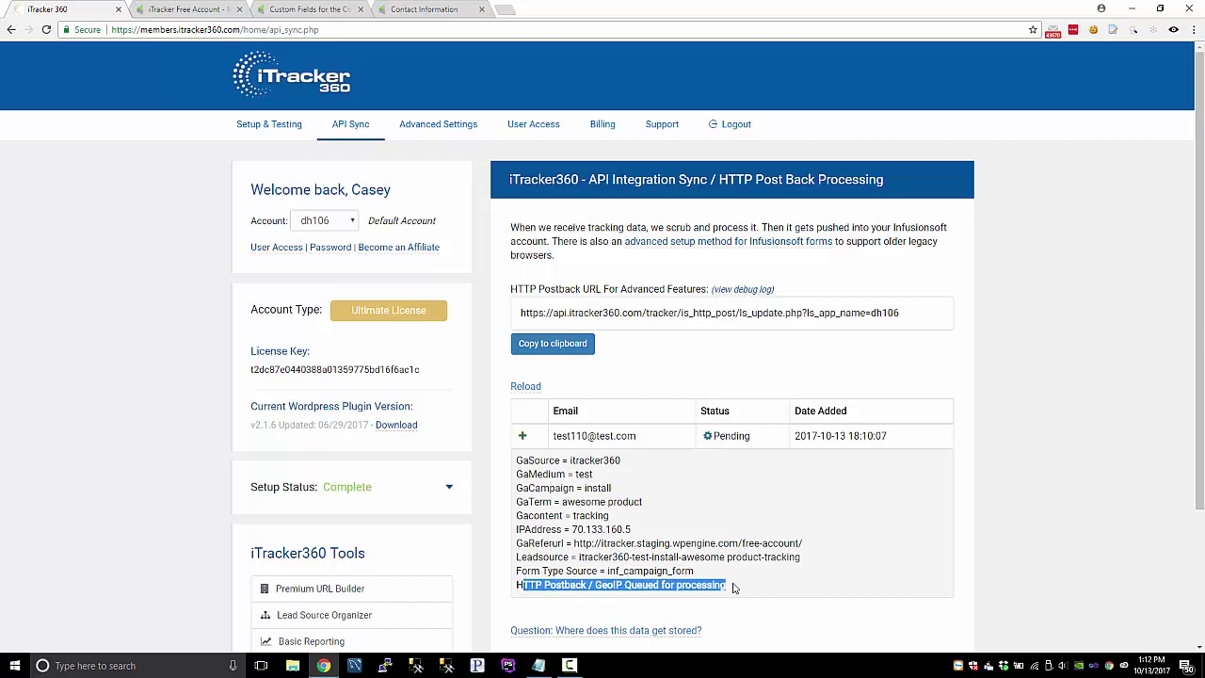
# - Examine the HTTP Postback URL for advanced features, selecting its text without changing it
pyautogui.click(555, 313)
pyautogui.moveTo(520, 317); pyautogui.dragTo(880, 314)
pyautogui.click(879, 319)
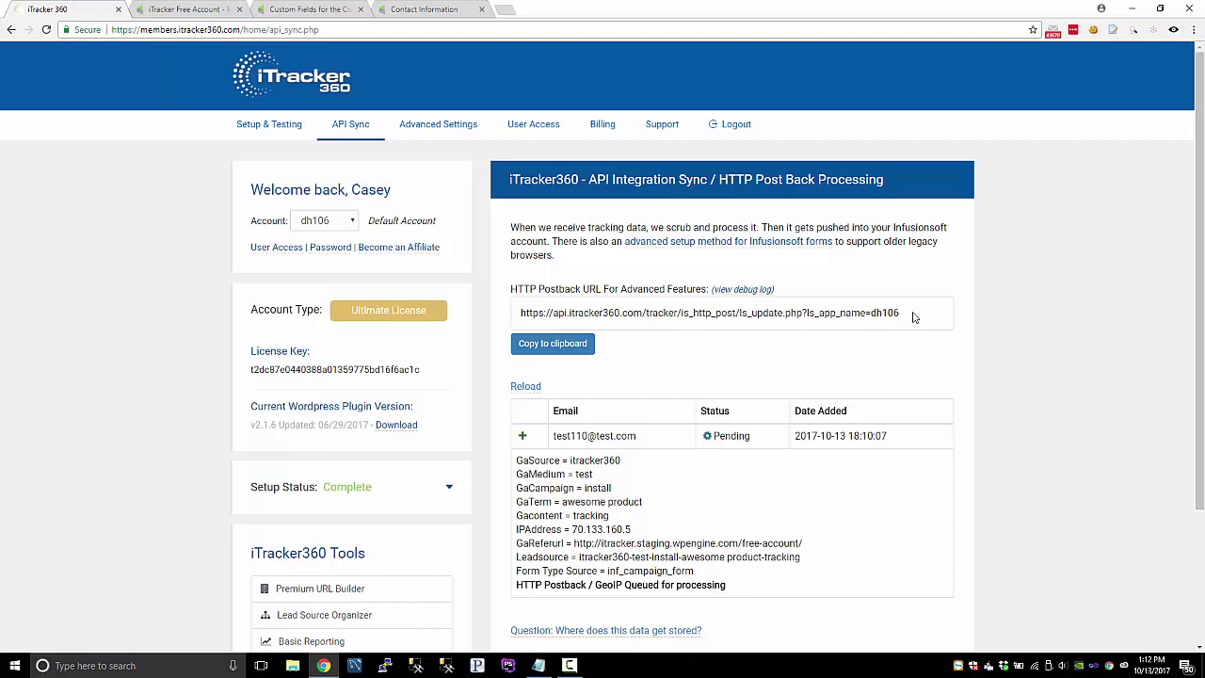
pyautogui.moveTo(912, 318); pyautogui.dragTo(517, 324)
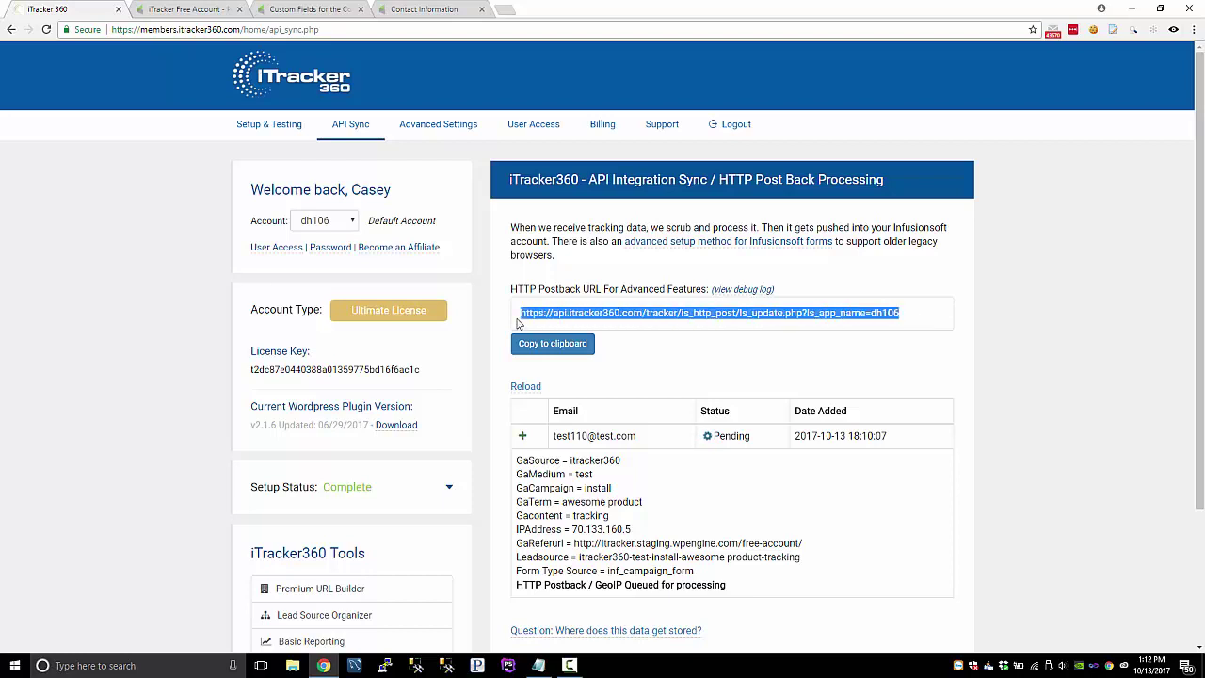
pyautogui.click(570, 315)
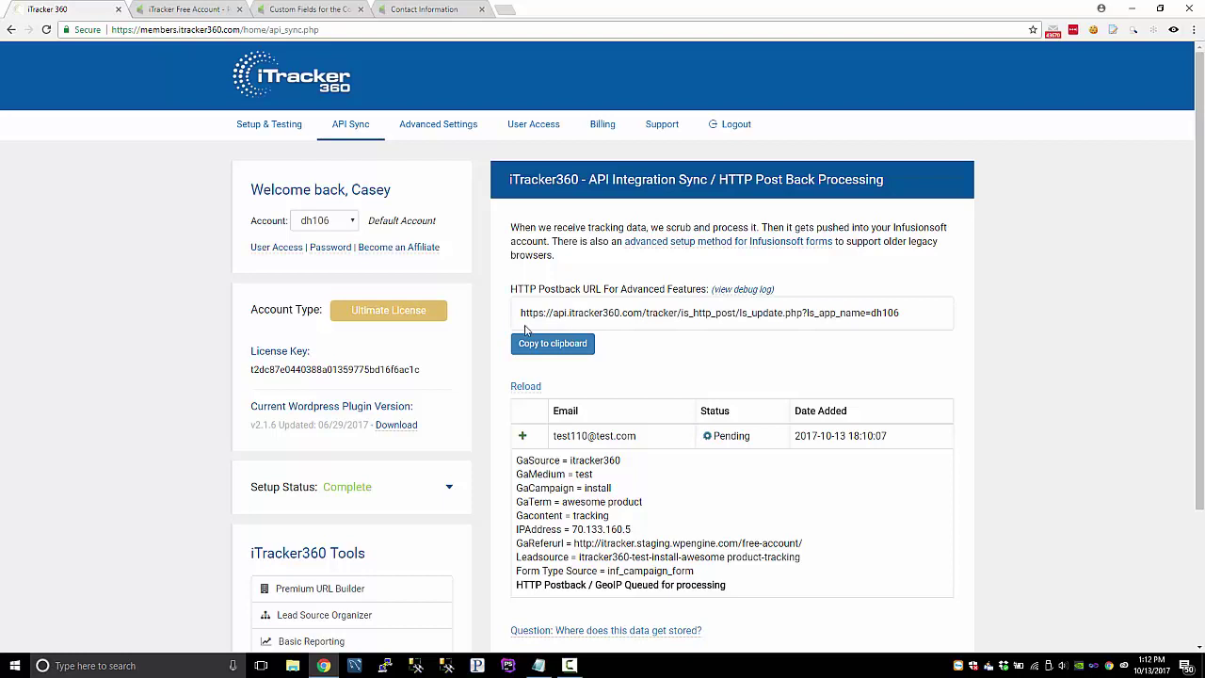
pyautogui.moveTo(525, 330); pyautogui.dragTo(600, 314)
pyautogui.click(900, 332)
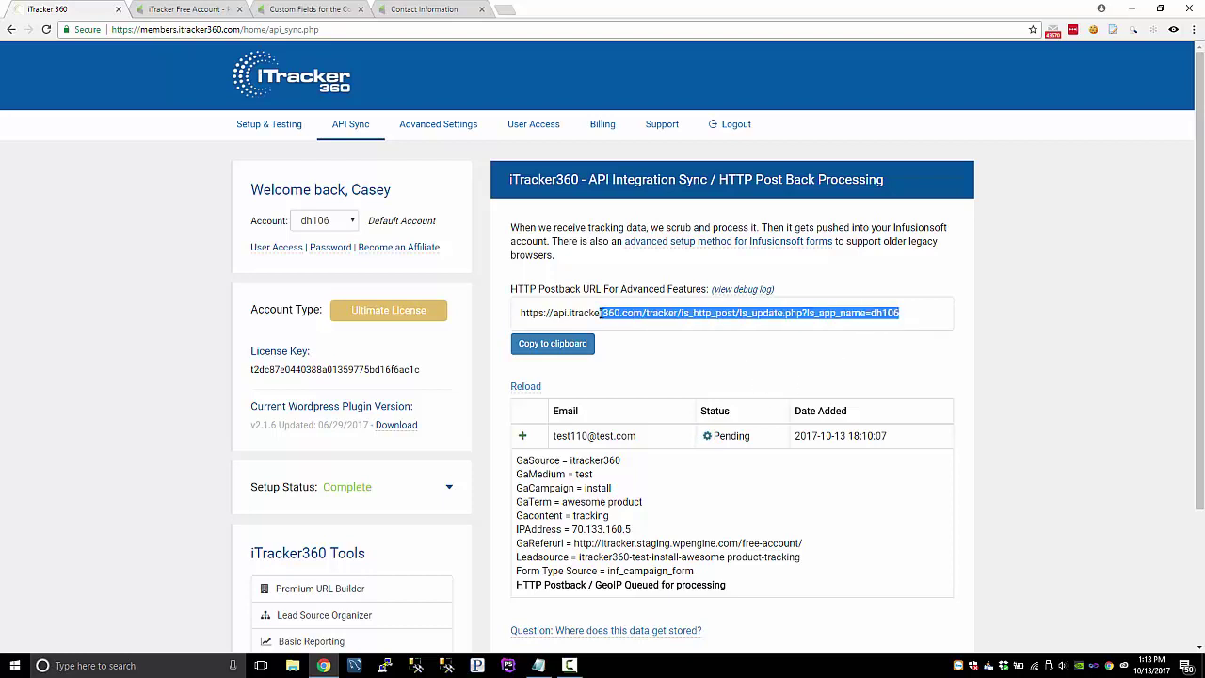
pyautogui.click(600, 314)
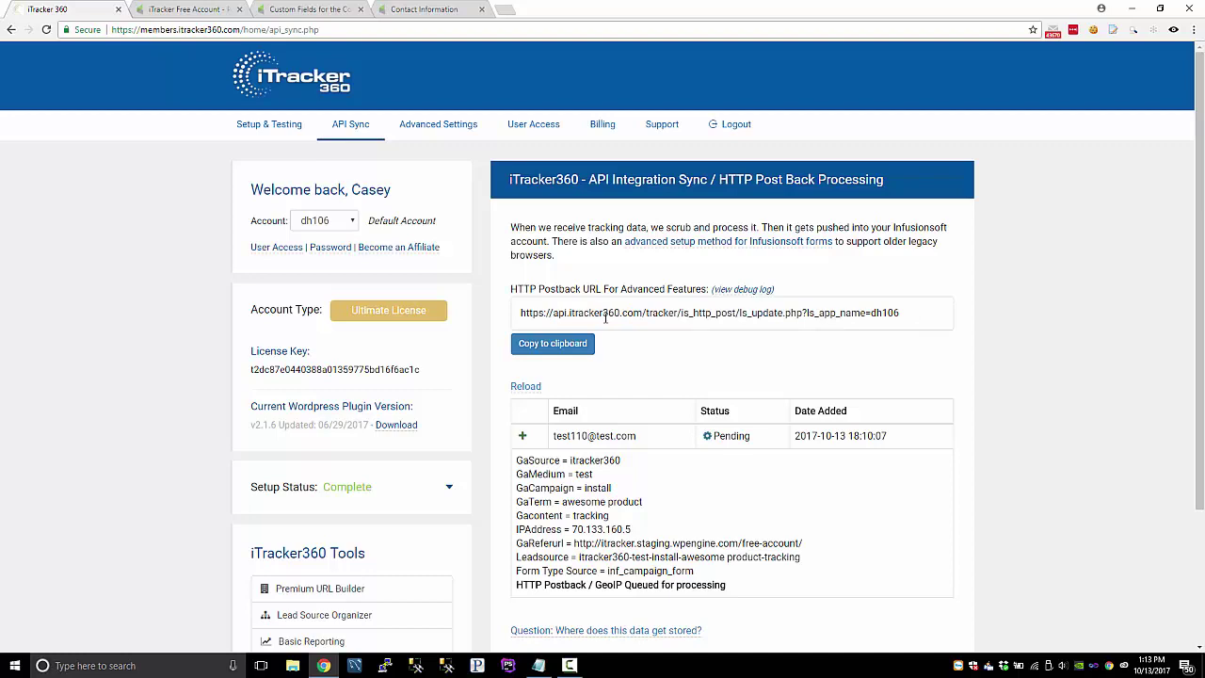
# - Open the advanced Leadsource Settings and review the options, switching to Option 1 and back to Option 4: Source-Medium-Campaign-Keyword-Content
pyautogui.click(436, 129)
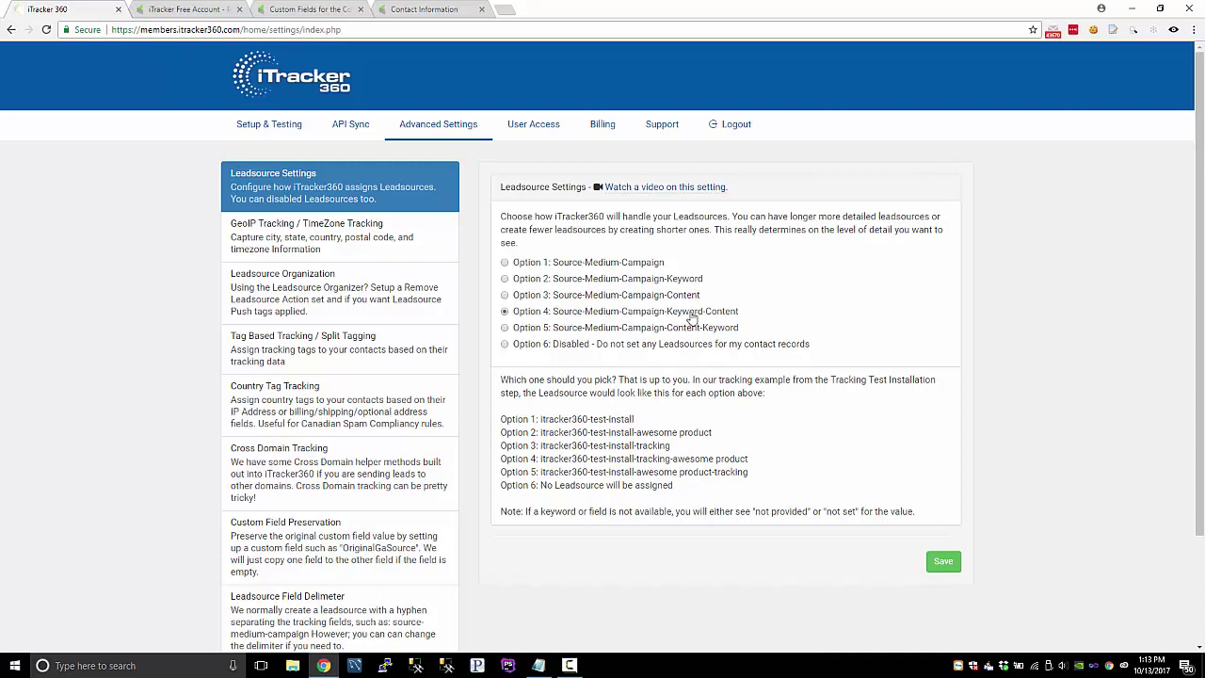
pyautogui.moveTo(749, 314); pyautogui.dragTo(513, 313)
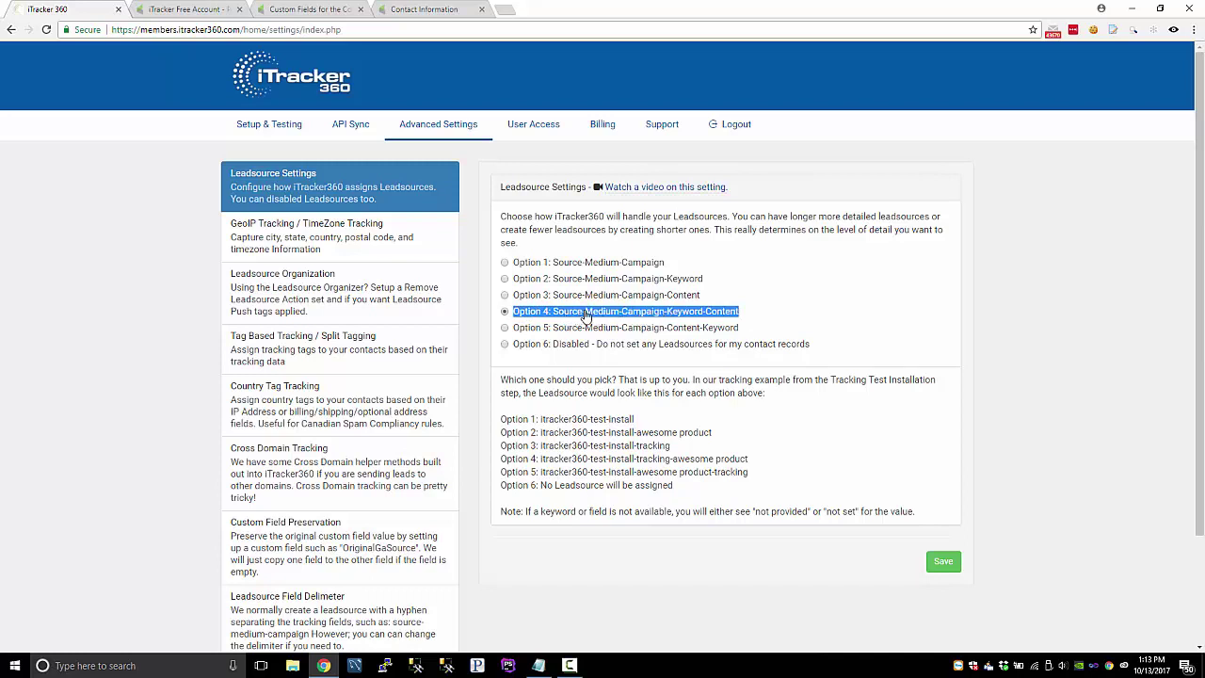
pyautogui.click(556, 266)
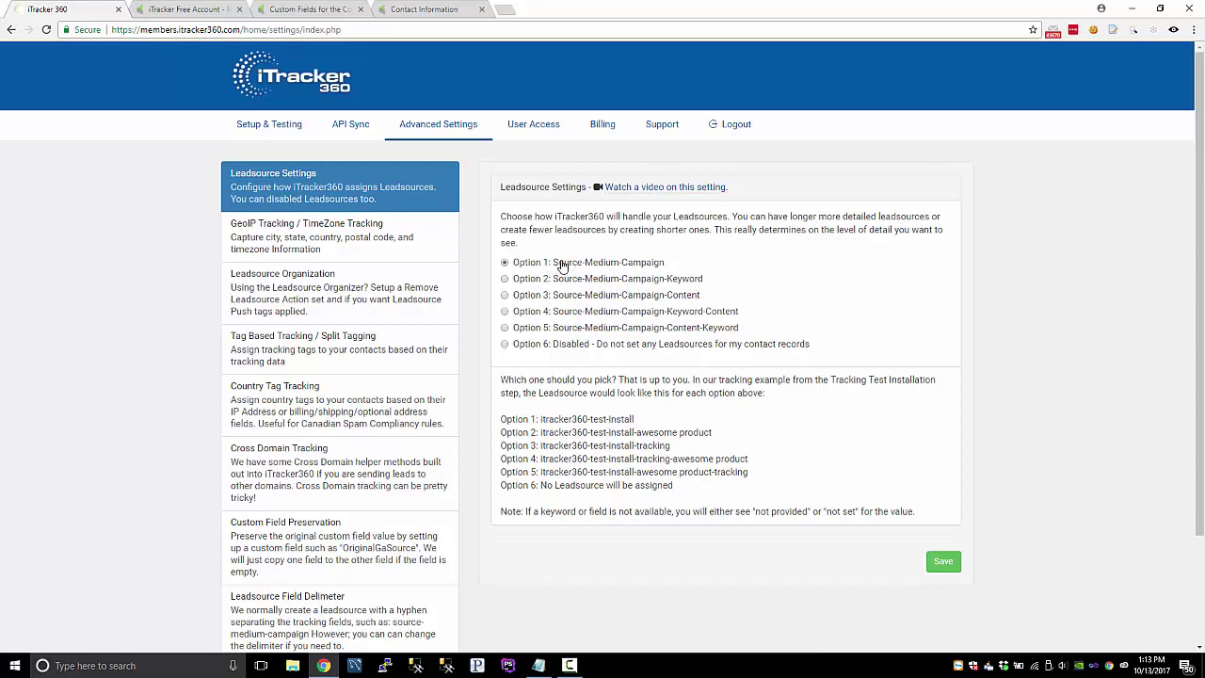
pyautogui.click(606, 312)
pyautogui.moveTo(817, 344); pyautogui.dragTo(594, 363)
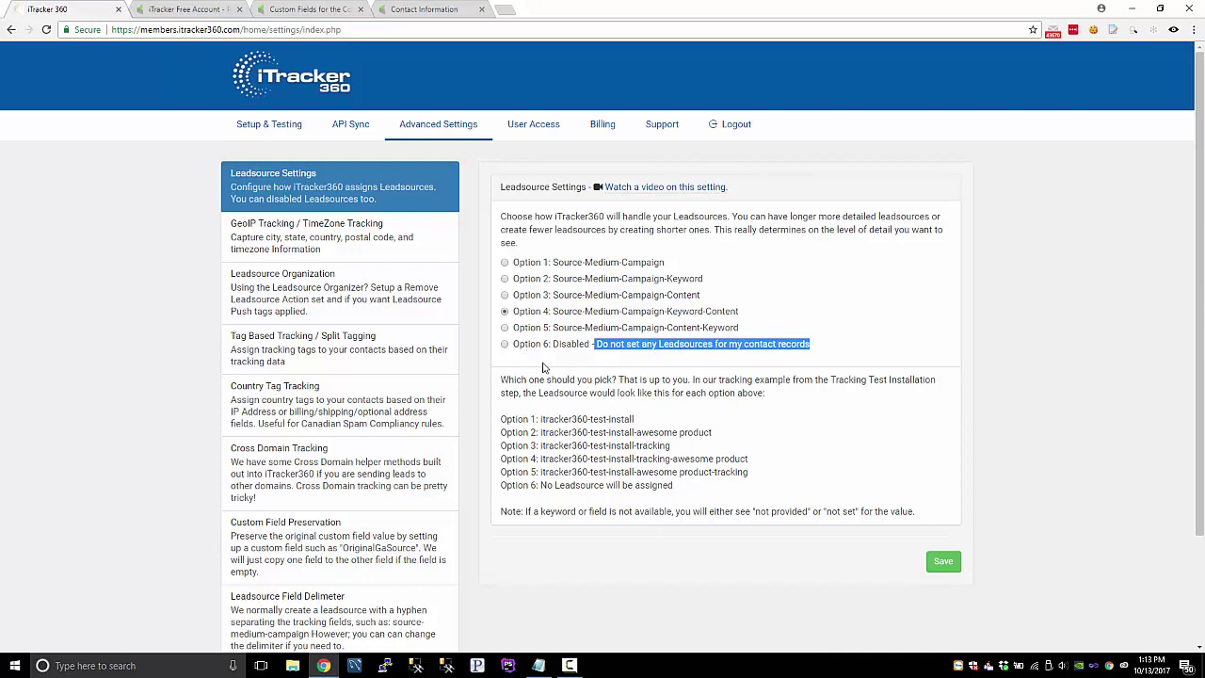
pyautogui.click(819, 379)
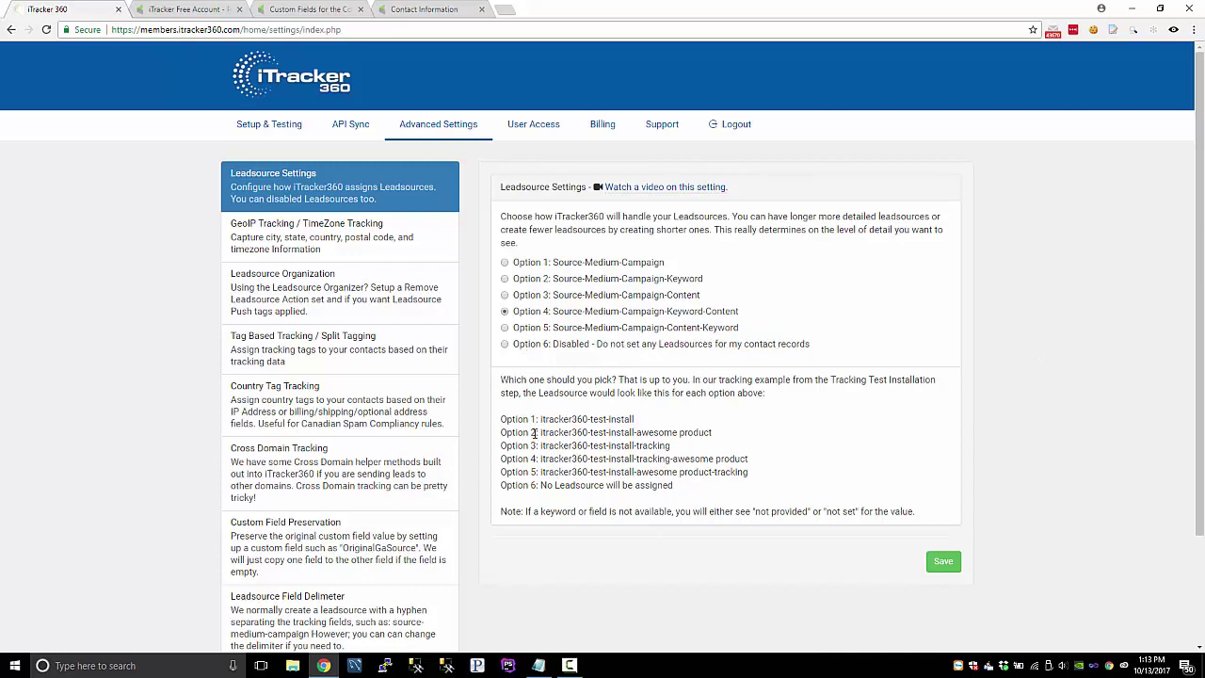
# - Compare the example leadsource formats listed for the Leadsource Settings options, including Options 1 to 3
pyautogui.moveTo(541, 421); pyautogui.dragTo(648, 429)
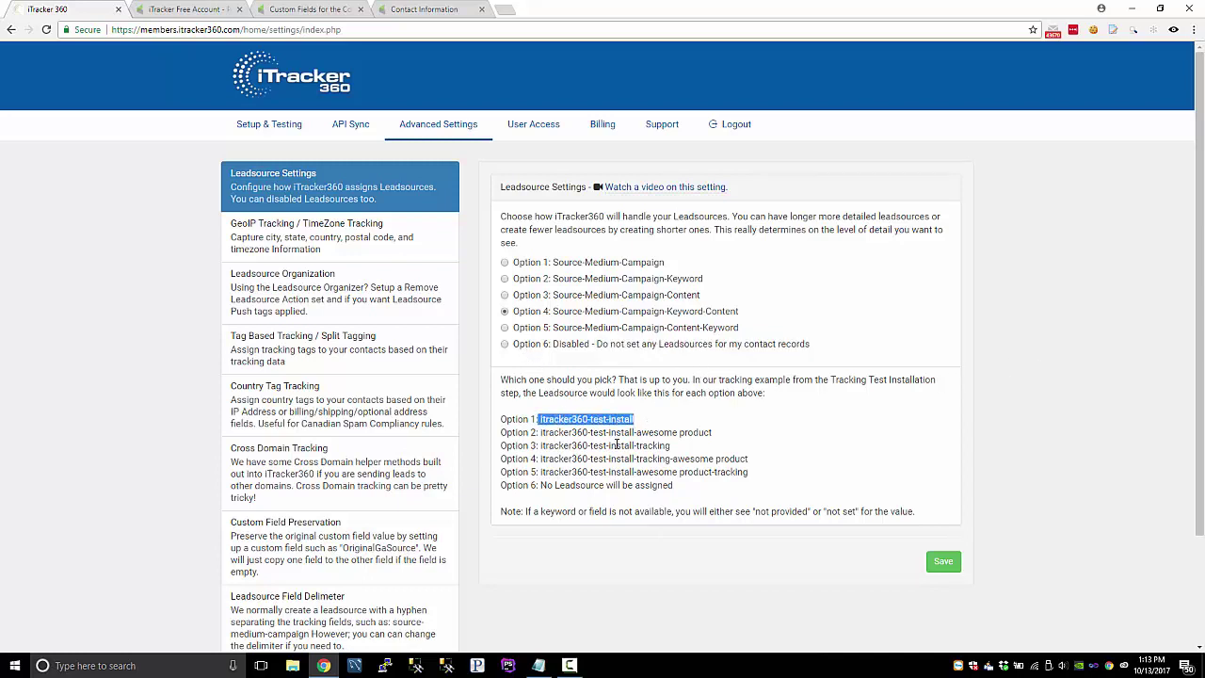
pyautogui.click(590, 435)
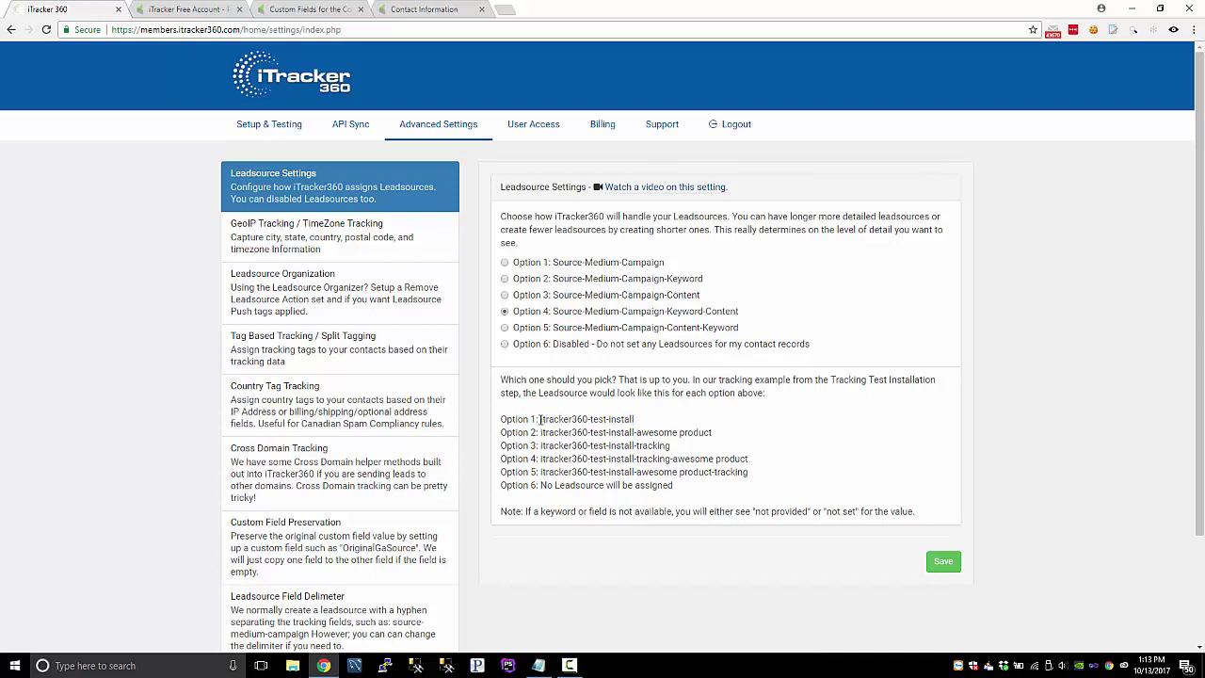
pyautogui.moveTo(537, 420); pyautogui.dragTo(636, 421)
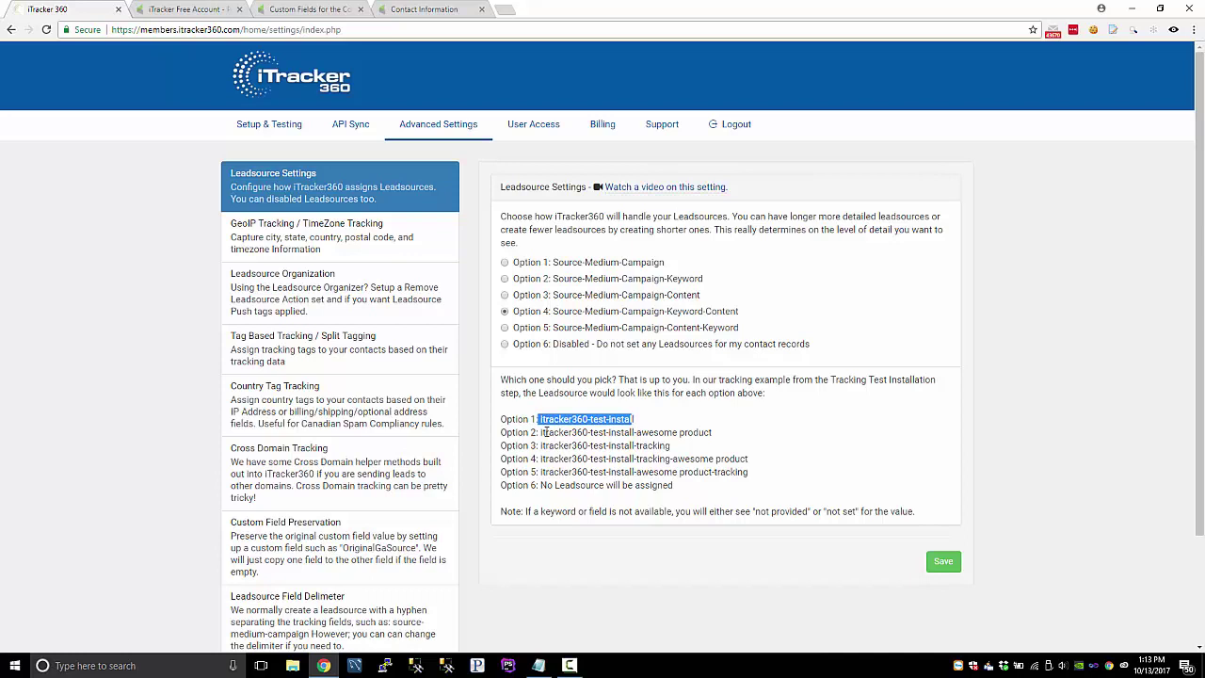
pyautogui.moveTo(544, 432); pyautogui.dragTo(683, 447)
pyautogui.click(559, 458)
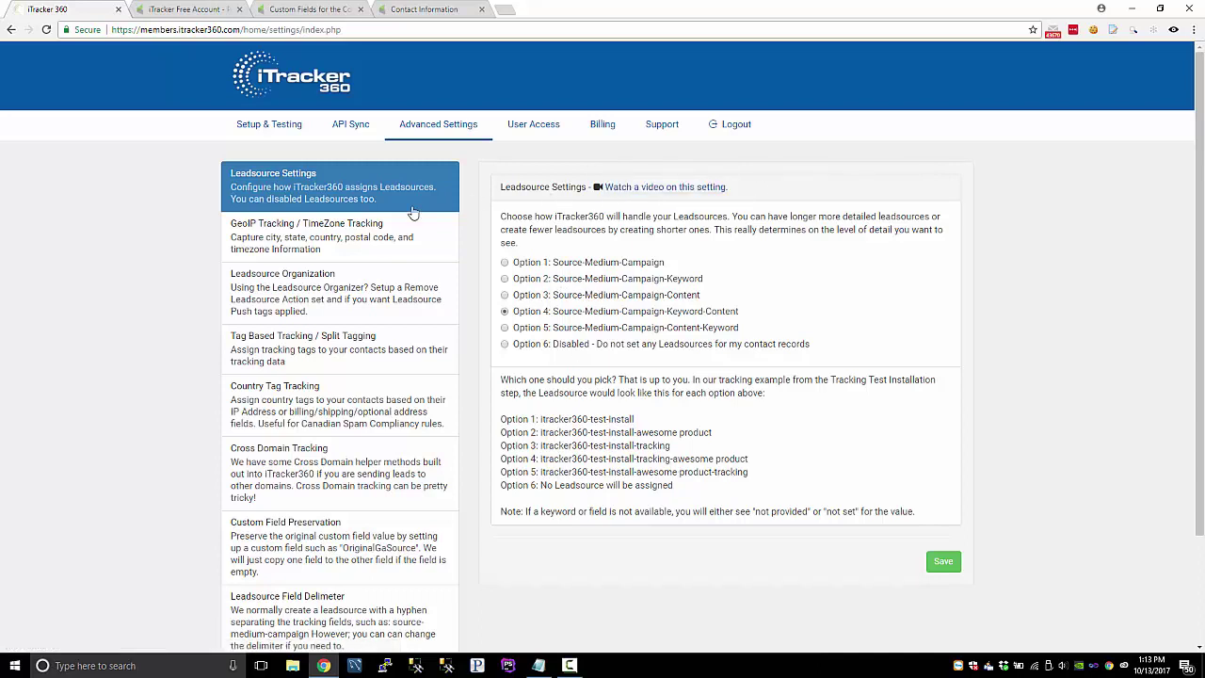
# - Review the GeoIP Tracking / TimeZone Tracking settings, including the available address field choices, leaving Optional - Address Field selected
pyautogui.click(339, 239)
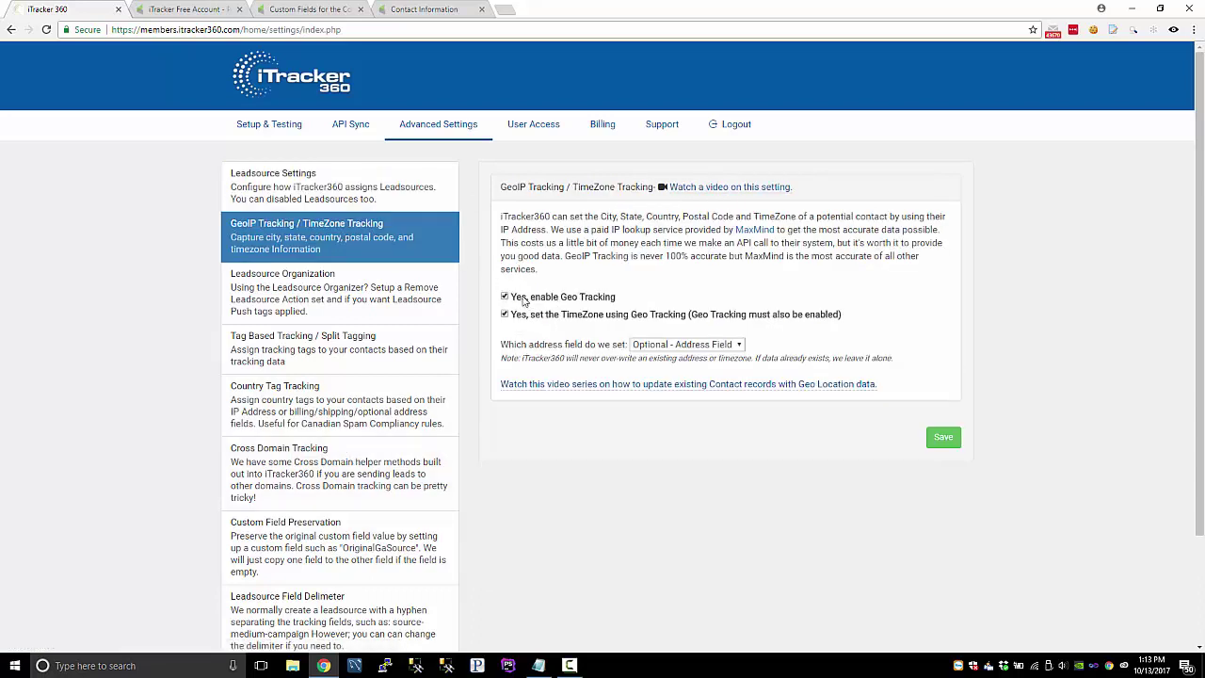
pyautogui.click(668, 347)
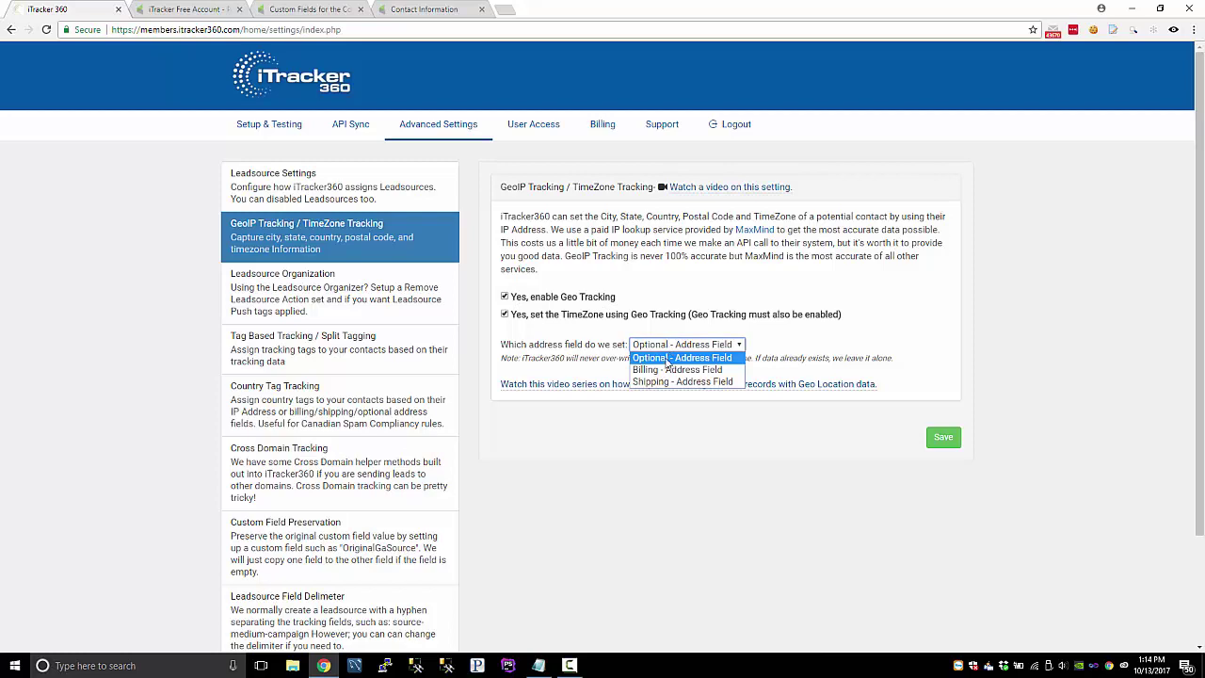
pyautogui.click(585, 338)
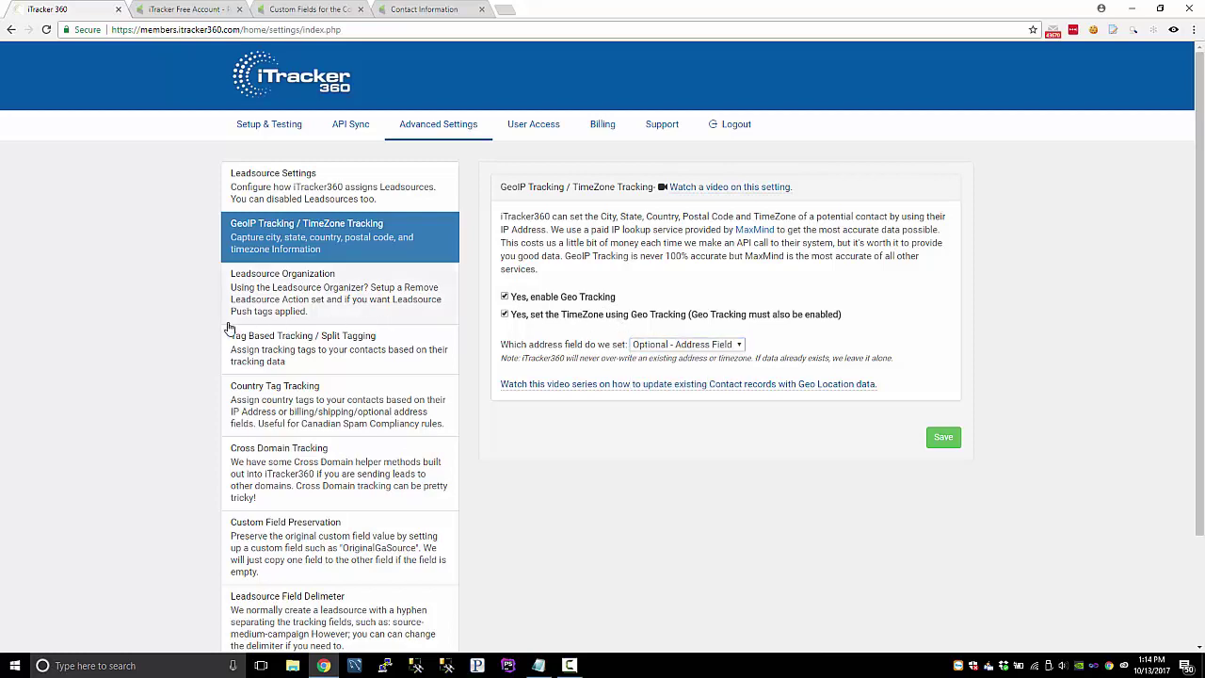
pyautogui.scroll(-3, 292, 172)
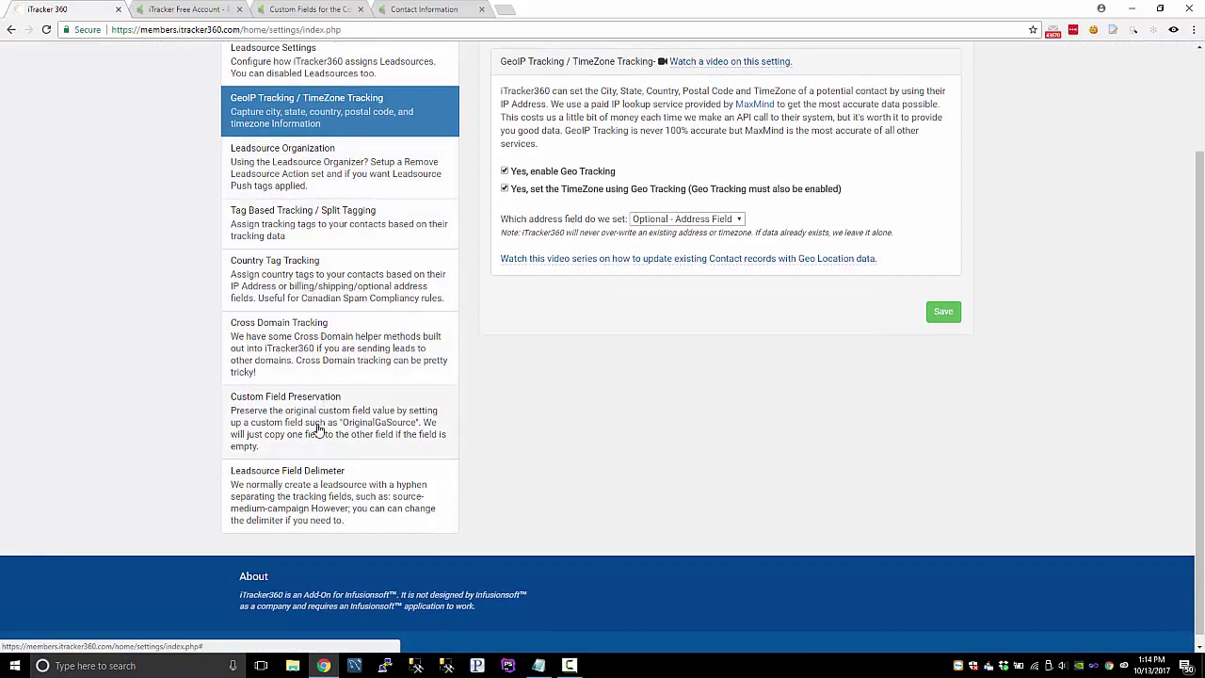
pyautogui.scroll(3, 319, 430)
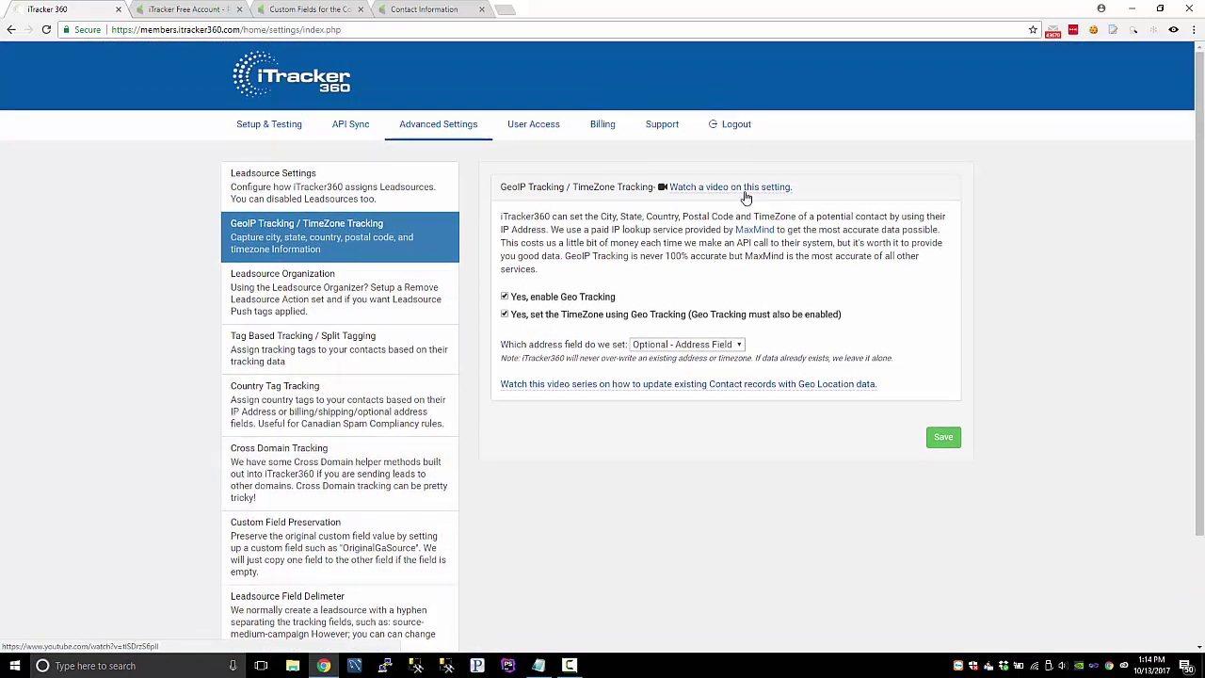
pyautogui.moveTo(794, 188); pyautogui.dragTo(680, 195)
pyautogui.click(565, 193)
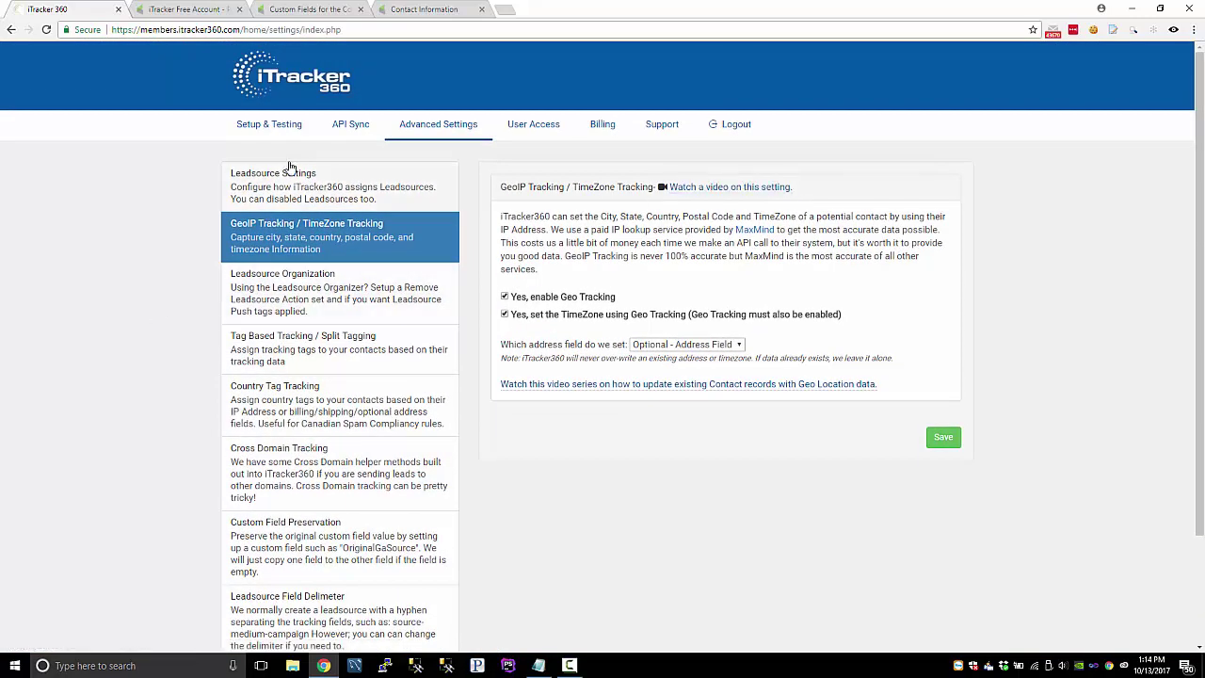
# - Return to the API Sync page and inspect the test lead's tracking details and contact status
pyautogui.scroll(-1, 207, 317)
pyautogui.scroll(1, 207, 317)
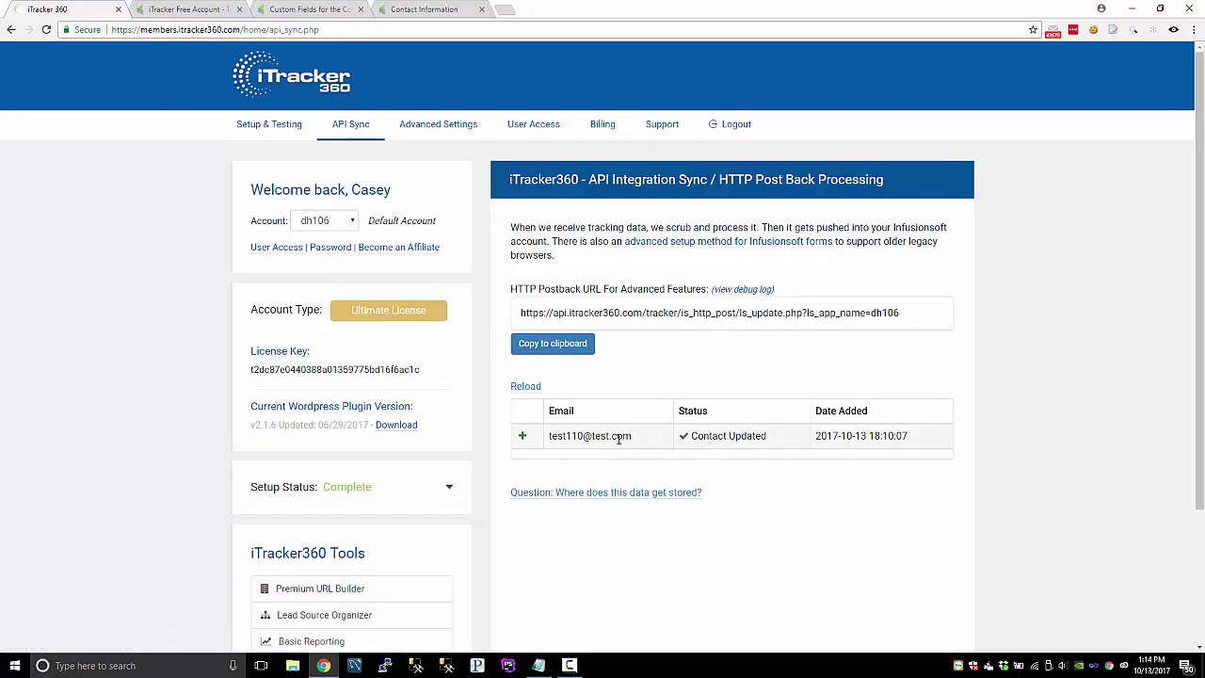
pyautogui.click(618, 438)
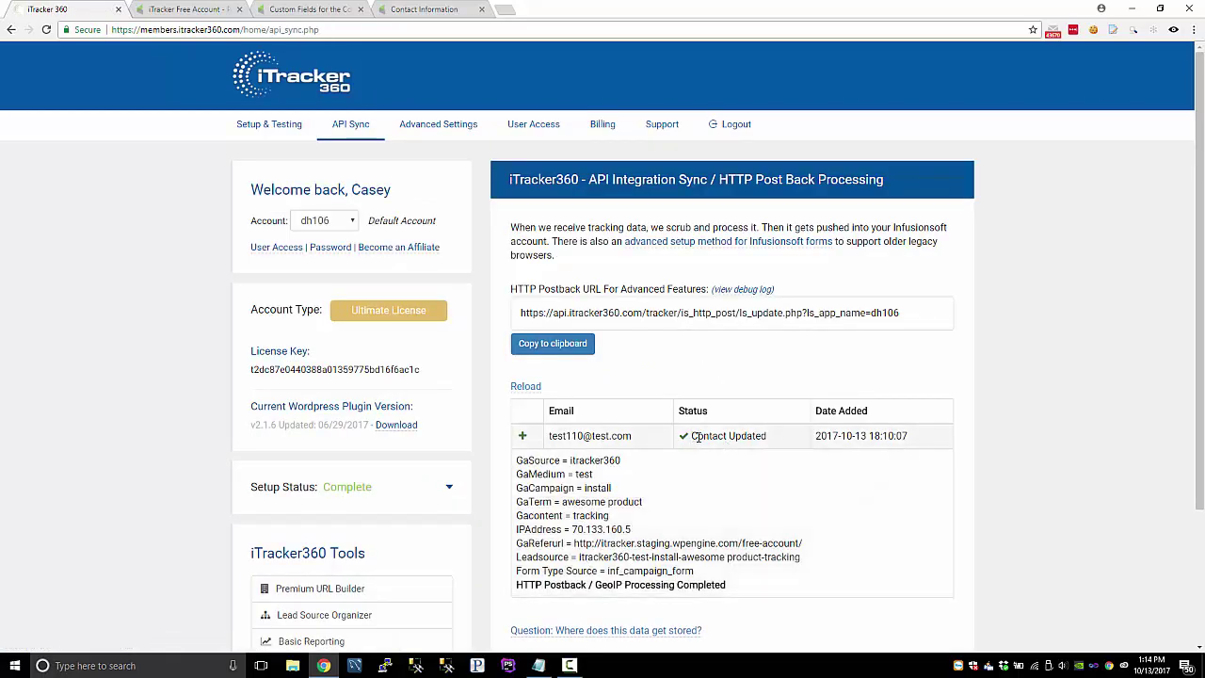
pyautogui.tripleClick(725, 437)
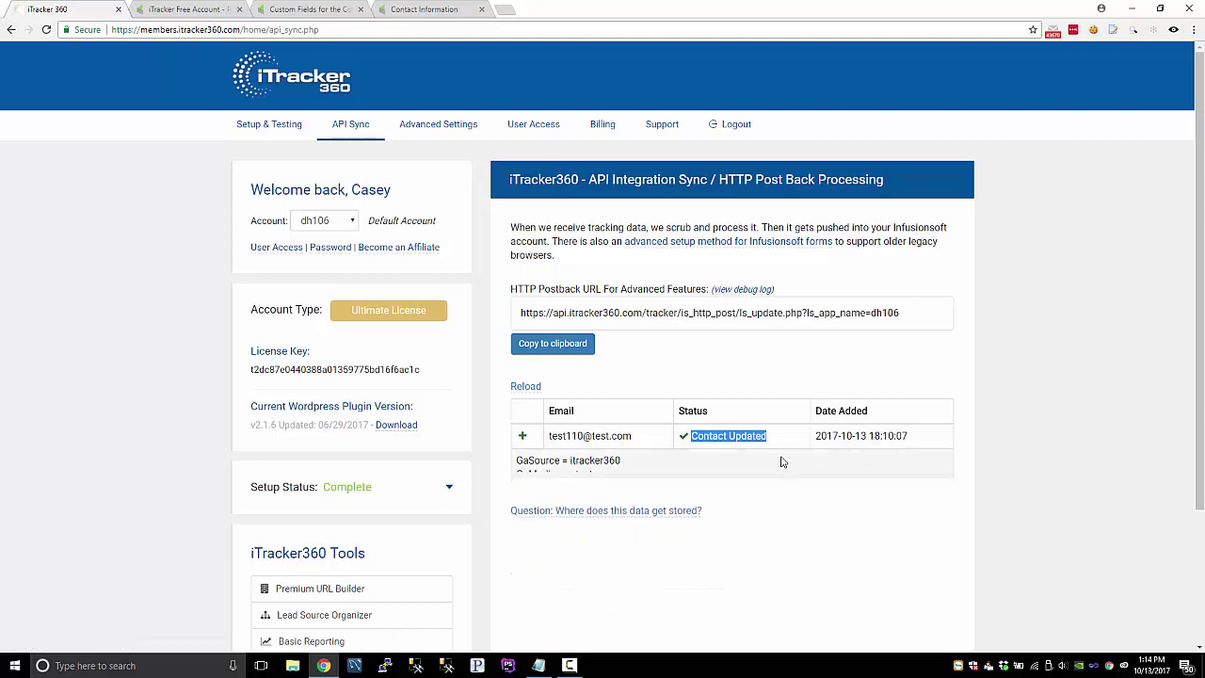
# - Switch to the test contact in Infusionsoft, reload its record and check the Optional Address for GeoIP data
pyautogui.click(209, 11)
pyautogui.click(430, 11)
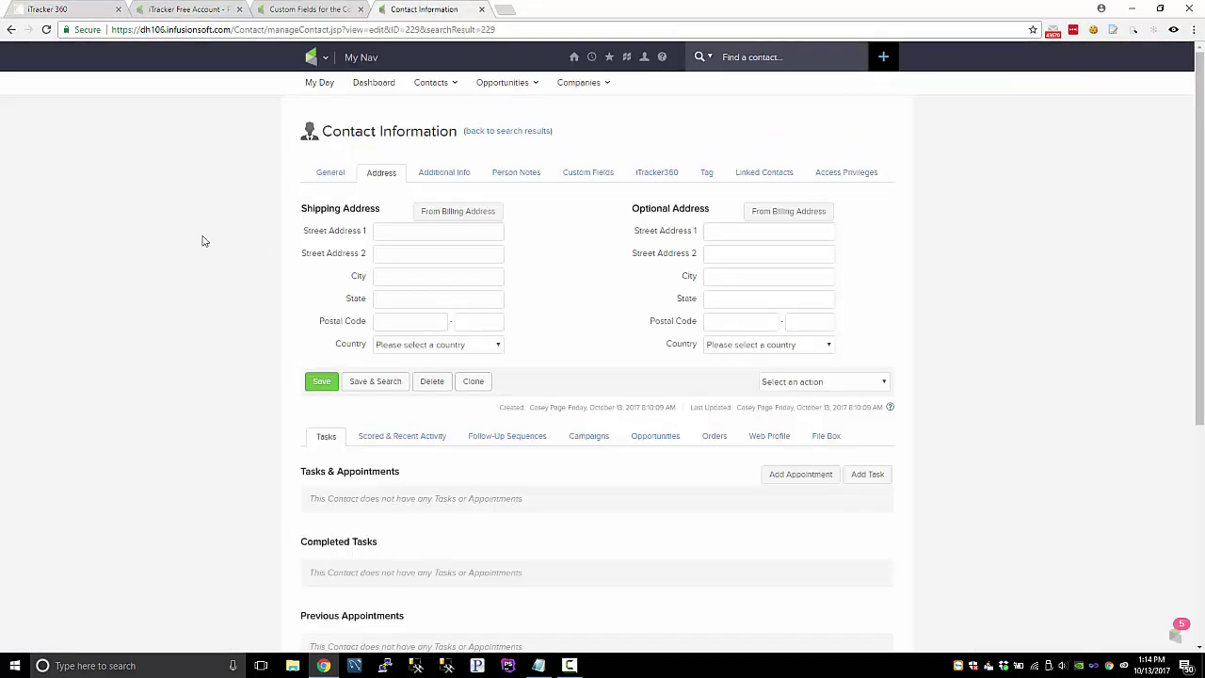
pyautogui.press('F5')
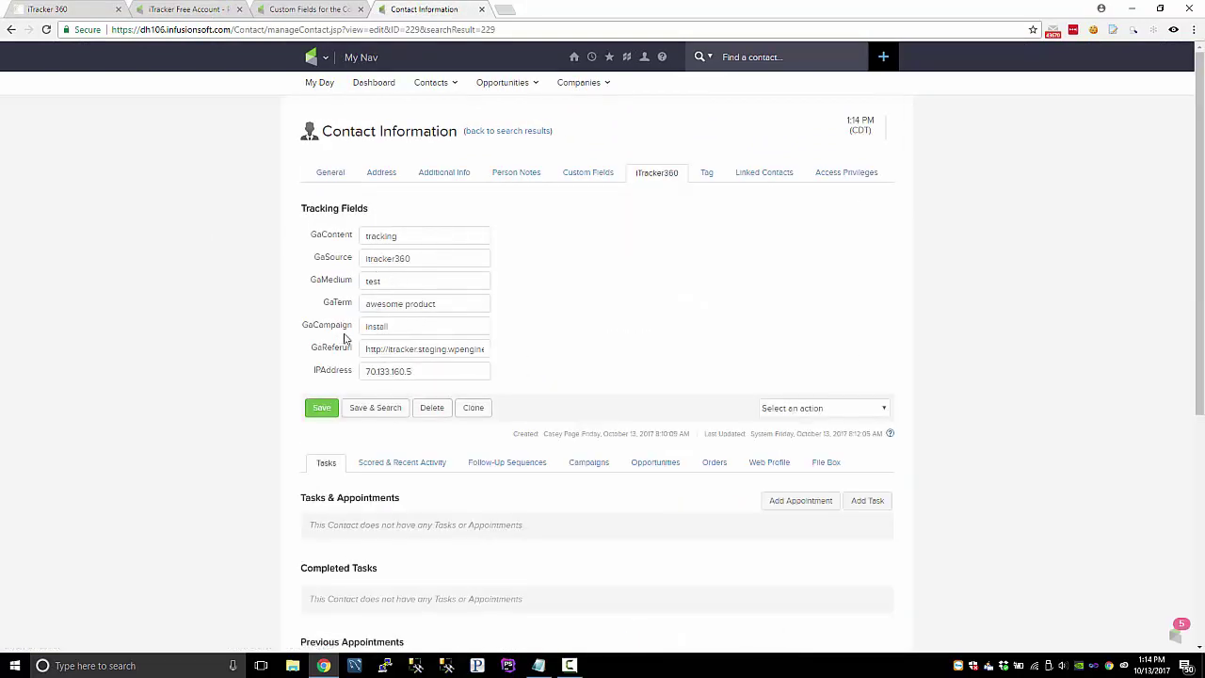
pyautogui.click(394, 177)
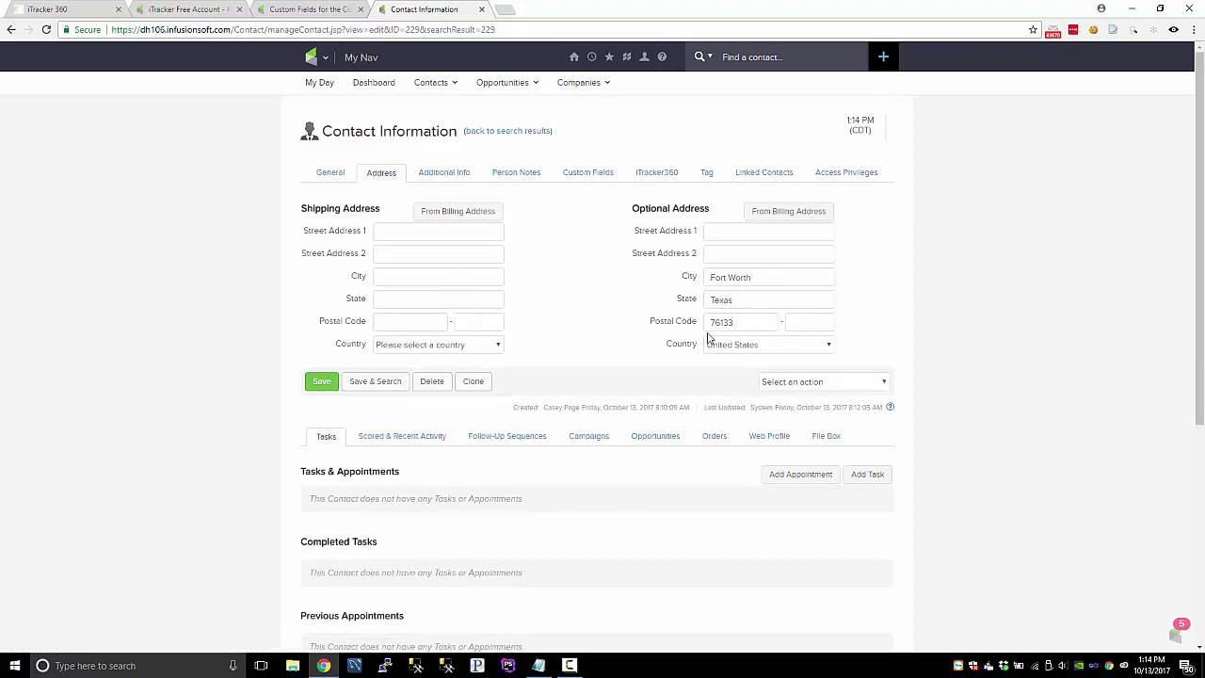
# - Compare the contact's current tags and categories with the GaTerm and GaSource values in its iTracker360 tracking fields
pyautogui.click(704, 174)
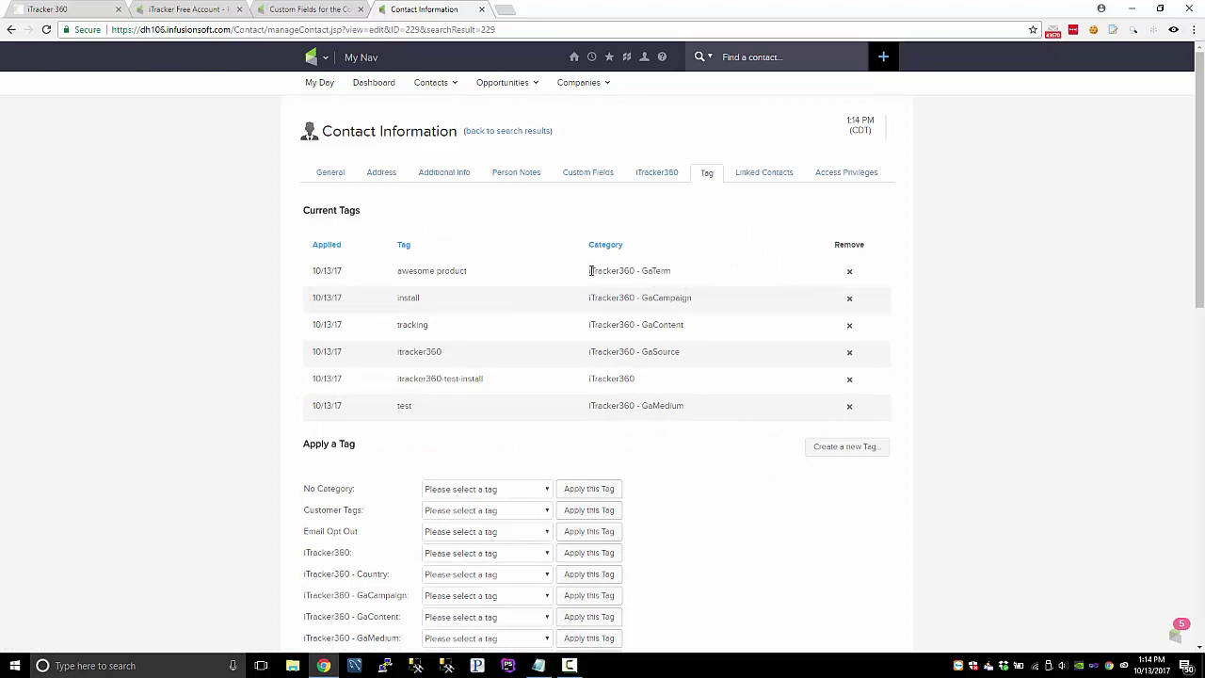
pyautogui.moveTo(619, 270); pyautogui.dragTo(684, 271)
pyautogui.click(644, 323)
pyautogui.click(657, 169)
pyautogui.moveTo(442, 303); pyautogui.dragTo(344, 303)
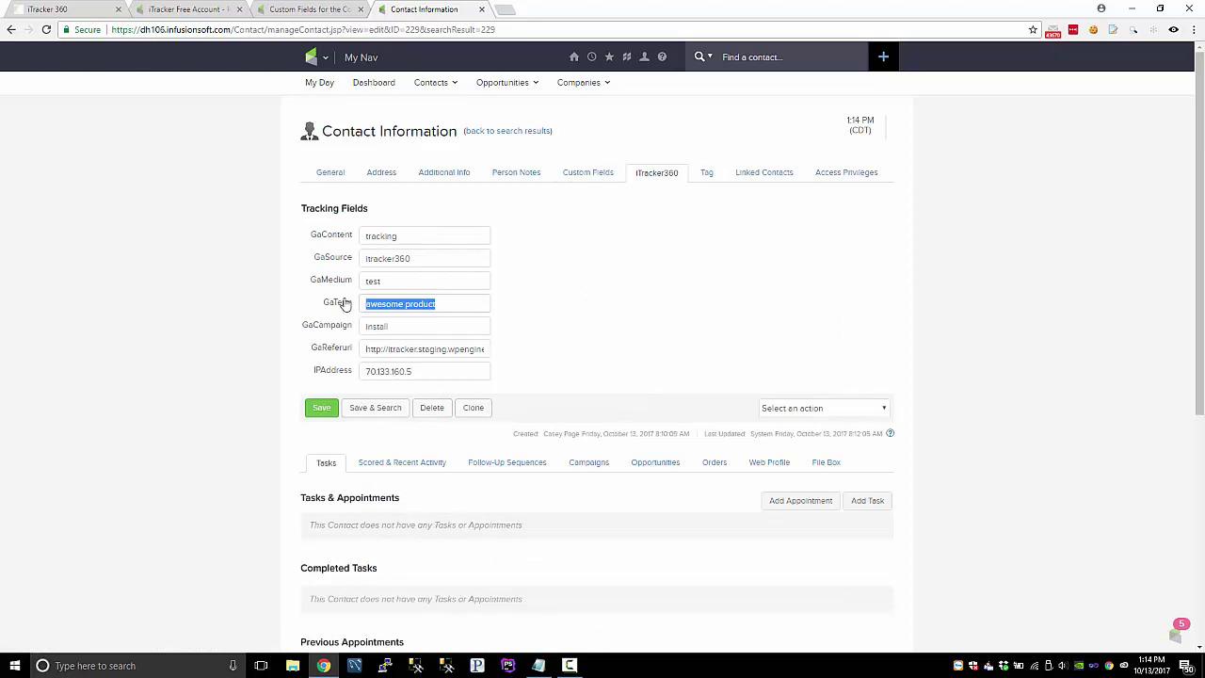
pyautogui.moveTo(427, 262); pyautogui.dragTo(365, 264)
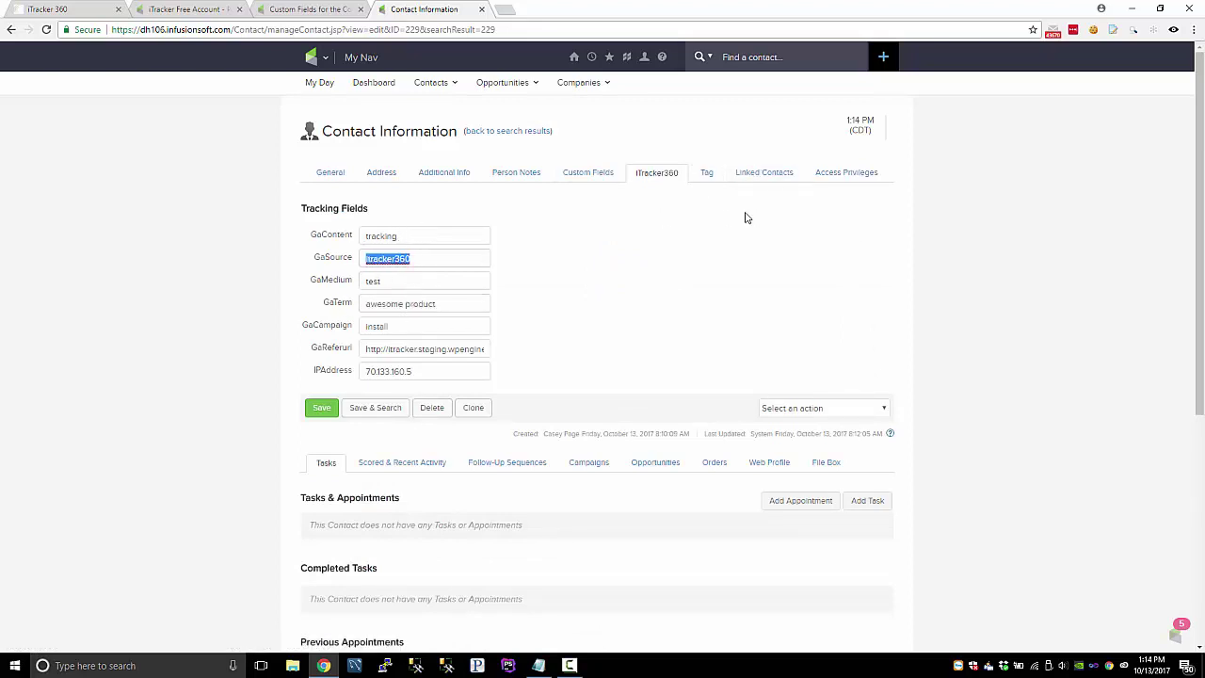
pyautogui.click(276, 249)
# - Recheck the contact's current tags, focusing on the category of the awesome product tag
pyautogui.click(707, 175)
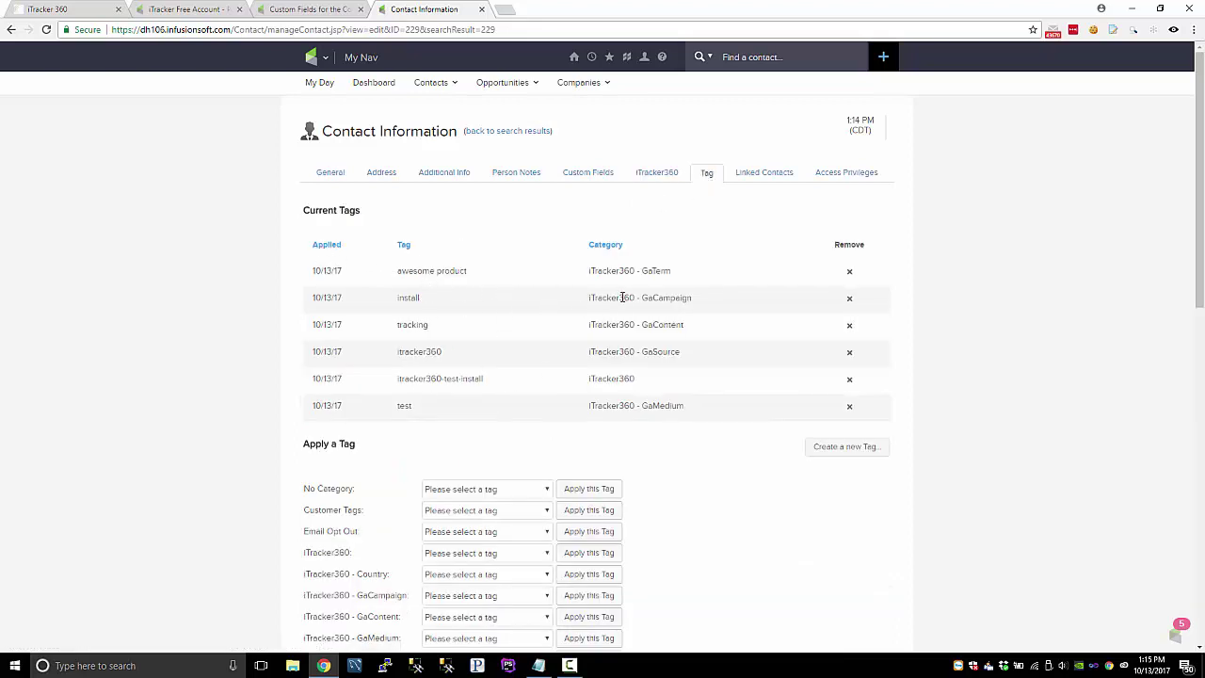
pyautogui.moveTo(593, 272); pyautogui.dragTo(695, 278)
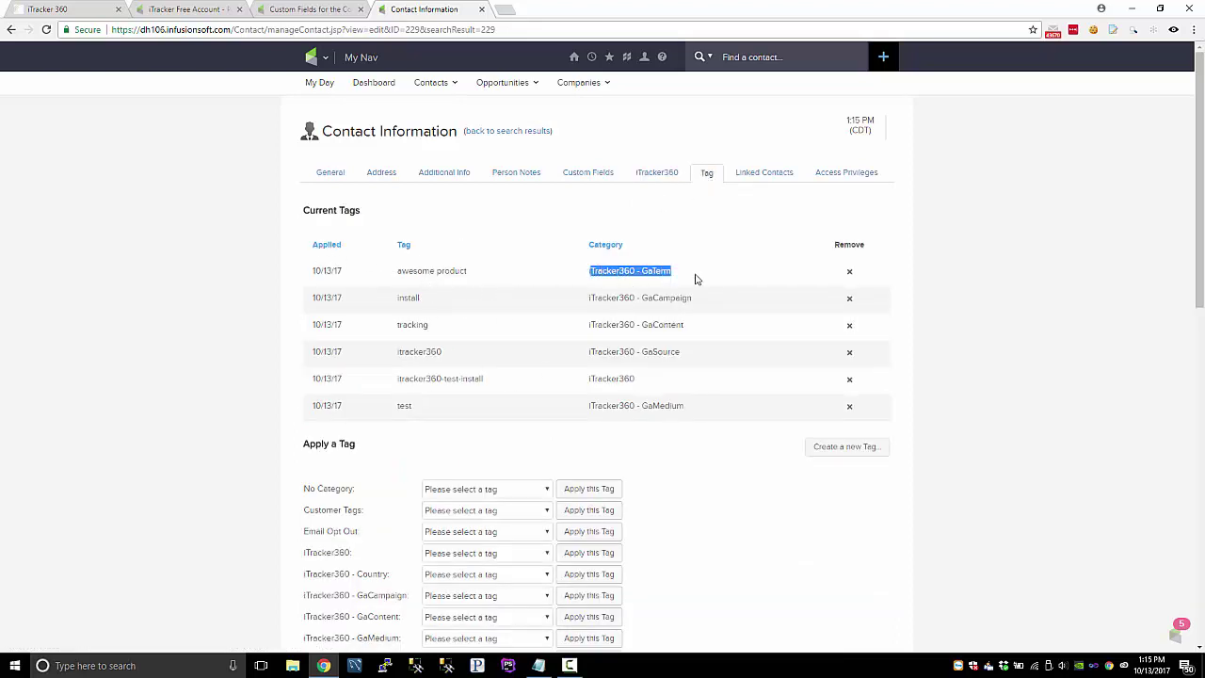
pyautogui.click(652, 296)
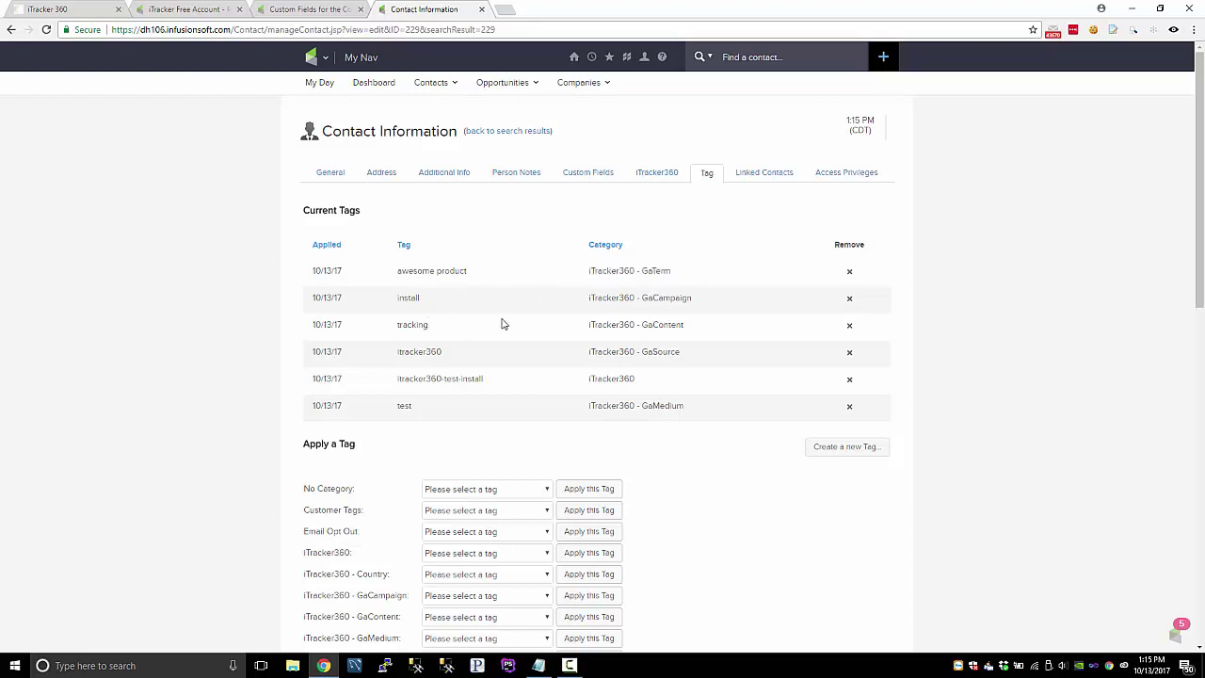
# - Check the contact's iTracker360 tracking fields against the Lead Source value in its general information
pyautogui.click(639, 181)
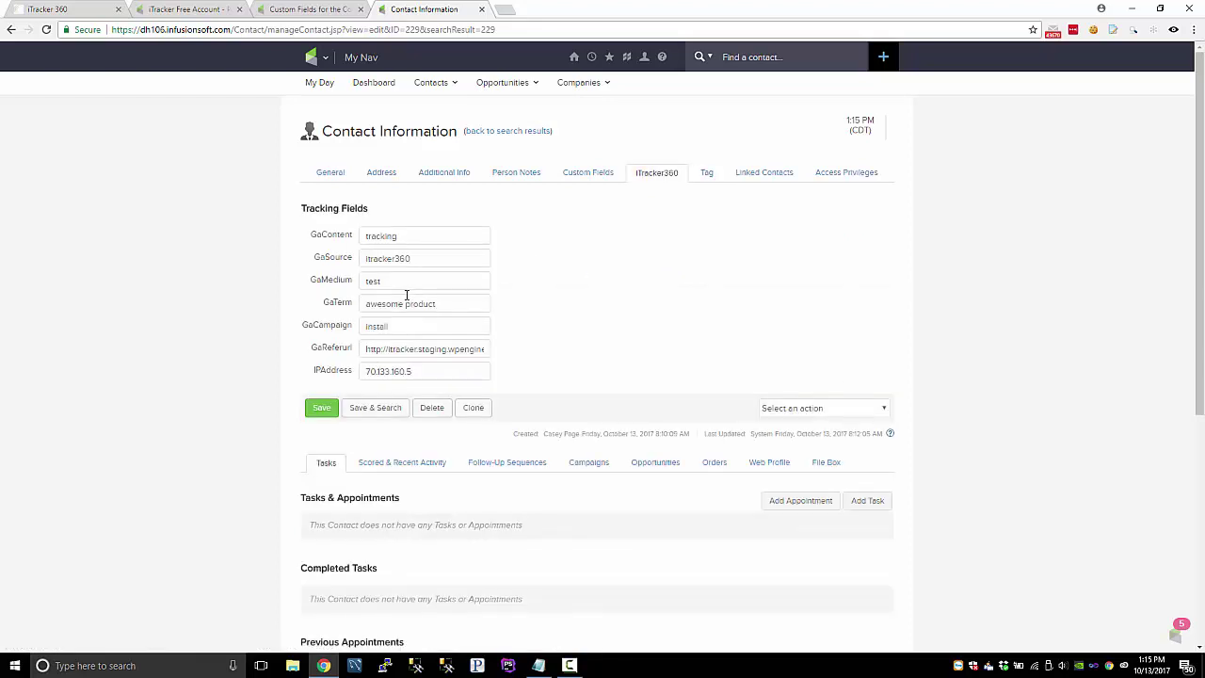
pyautogui.click(331, 173)
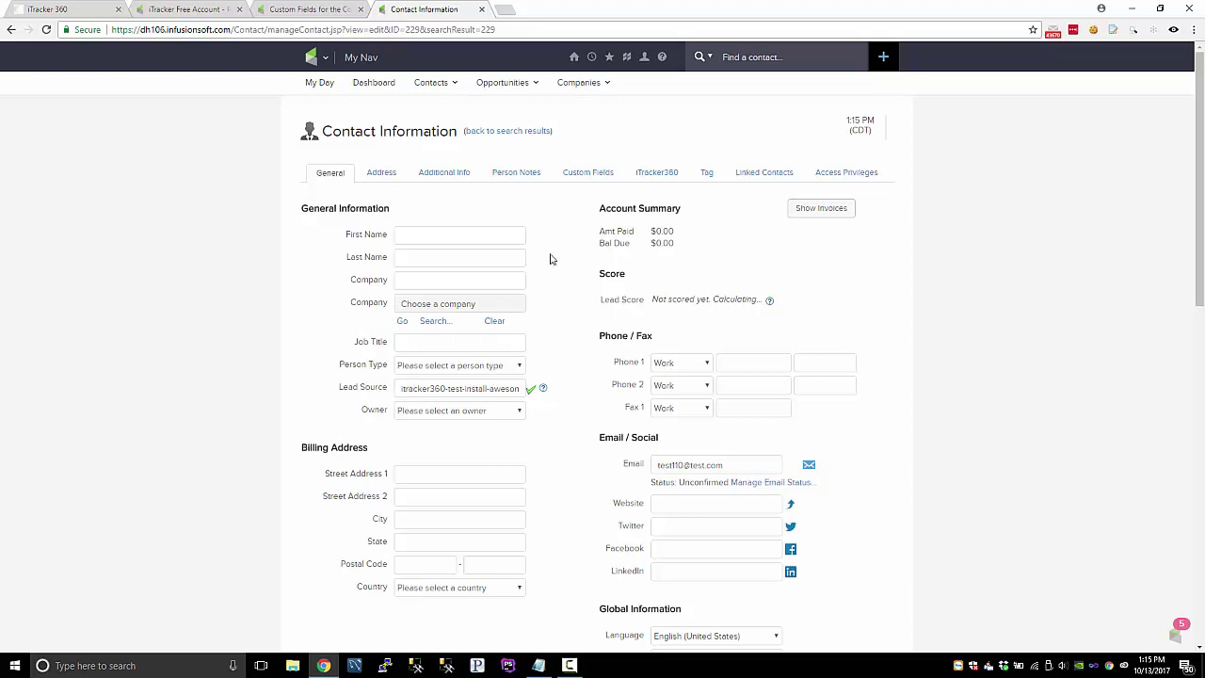
pyautogui.tripleClick(415, 388)
pyautogui.click(588, 173)
pyautogui.click(637, 179)
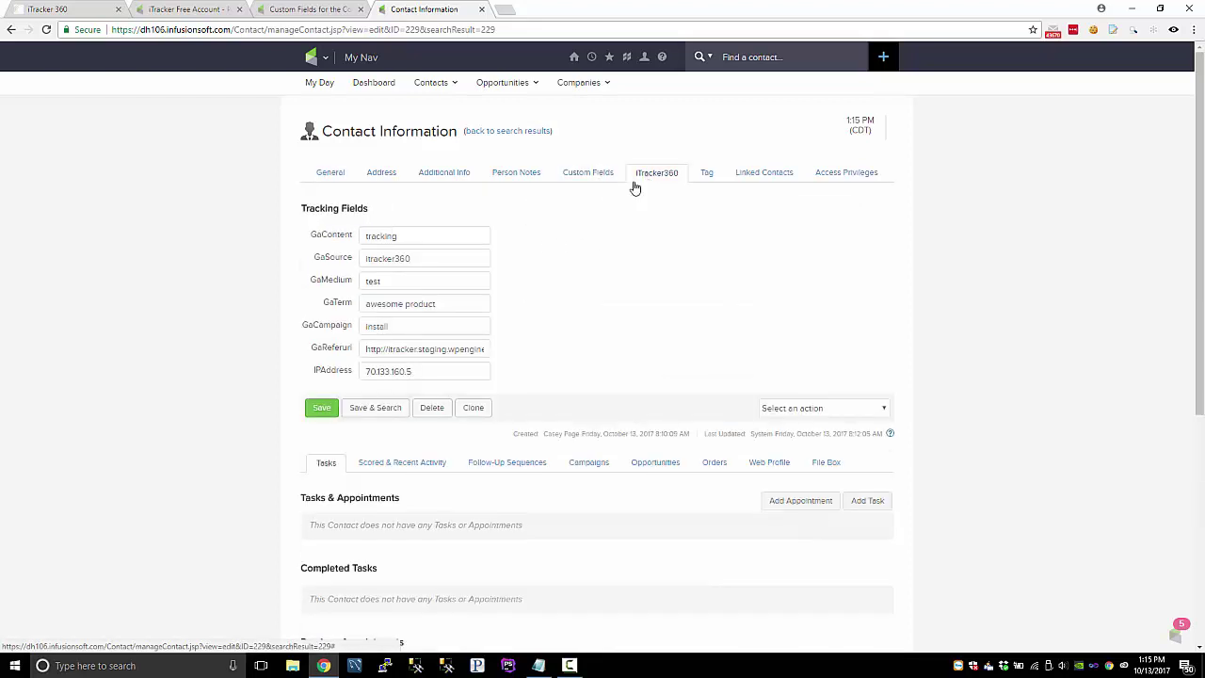
# - Examine the itracker360-test-install tag and its iTracker360 category in the contact's current tags
pyautogui.click(701, 172)
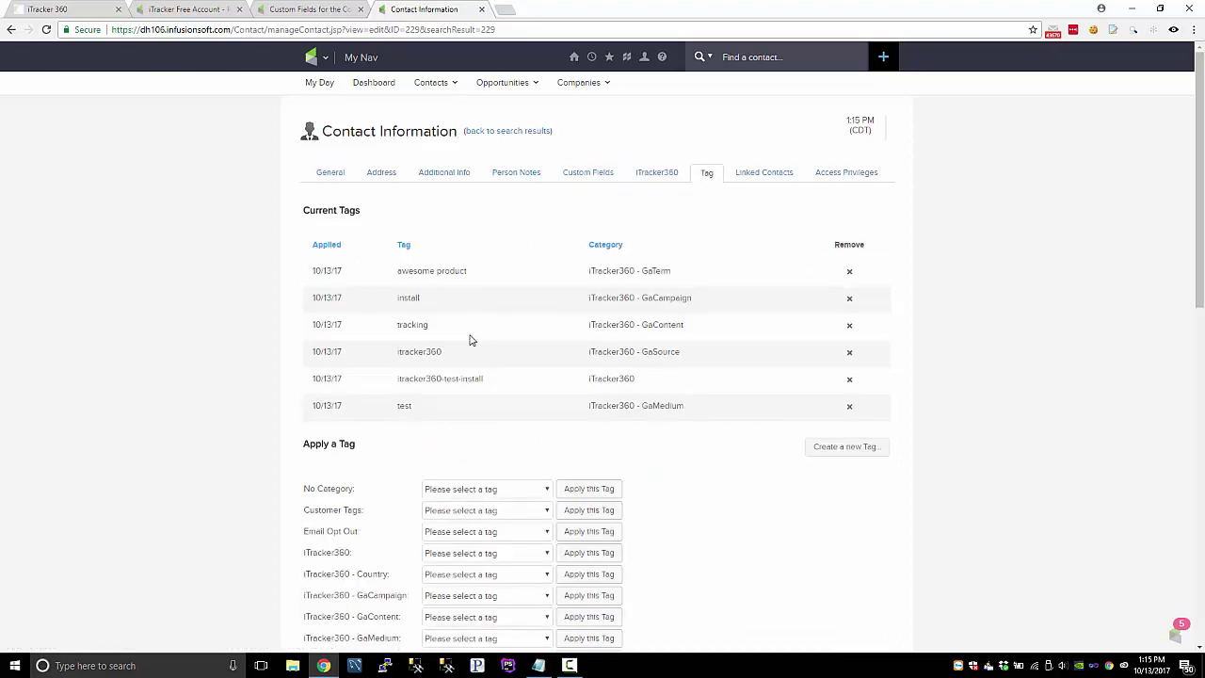
pyautogui.doubleClick(601, 379)
pyautogui.doubleClick(410, 381)
pyautogui.doubleClick(452, 380)
pyautogui.doubleClick(470, 379)
pyautogui.moveTo(659, 389); pyautogui.dragTo(581, 393)
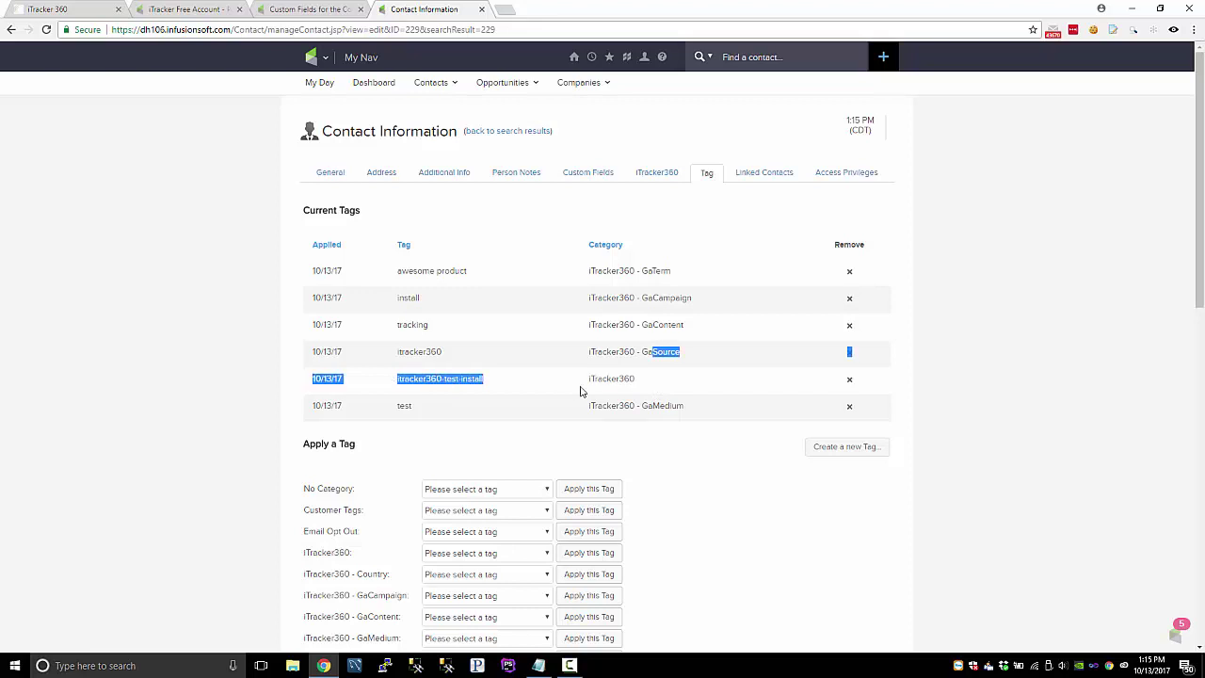
pyautogui.doubleClick(607, 380)
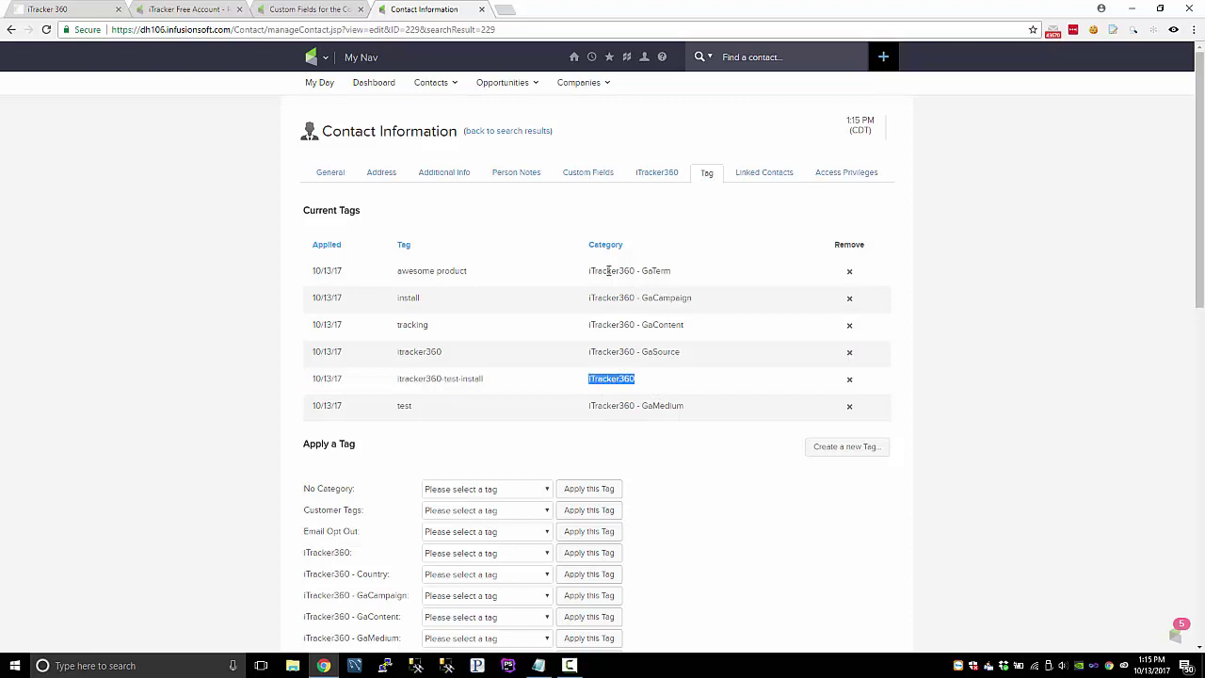
# - Examine the split tag categories on the contact: GaTerm, GaCampaign, GaContent, GaSource and GaMedium
pyautogui.moveTo(598, 271); pyautogui.dragTo(666, 280)
pyautogui.doubleClick(659, 298)
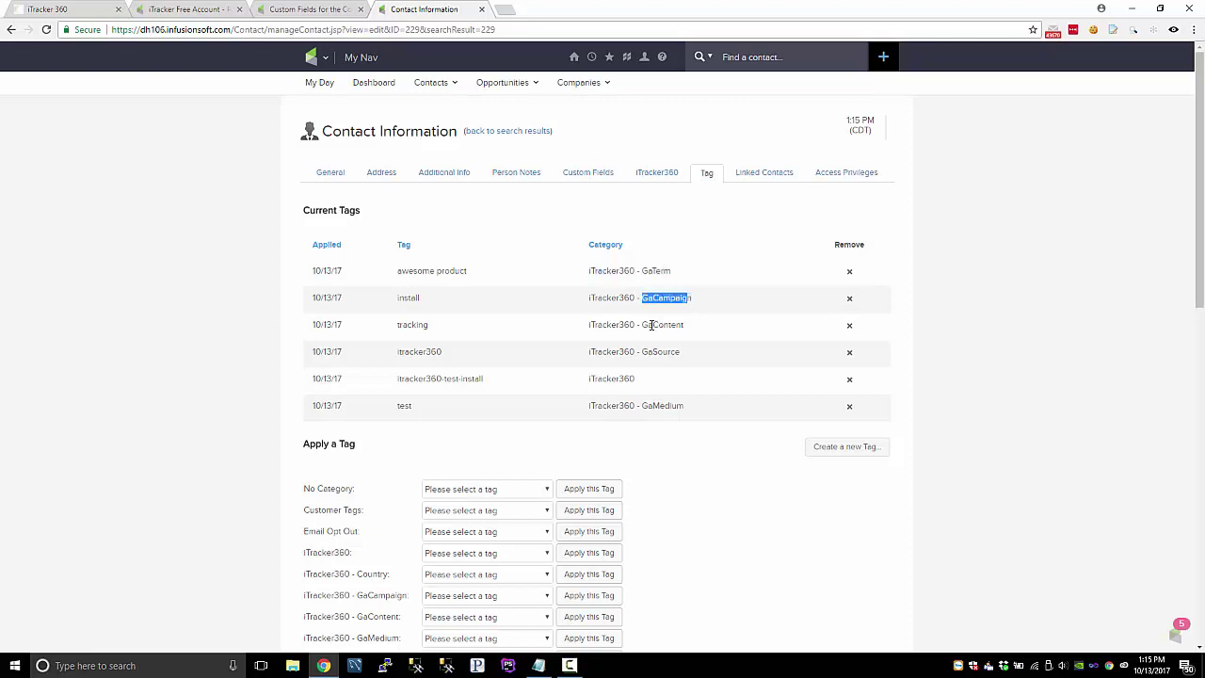
pyautogui.doubleClick(655, 324)
pyautogui.moveTo(642, 351); pyautogui.dragTo(310, 350)
pyautogui.tripleClick(660, 403)
pyautogui.click(695, 428)
# - Return to the advanced settings in iTracker360 and view the Country Tag Tracking options
pyautogui.click(162, 11)
pyautogui.click(94, 9)
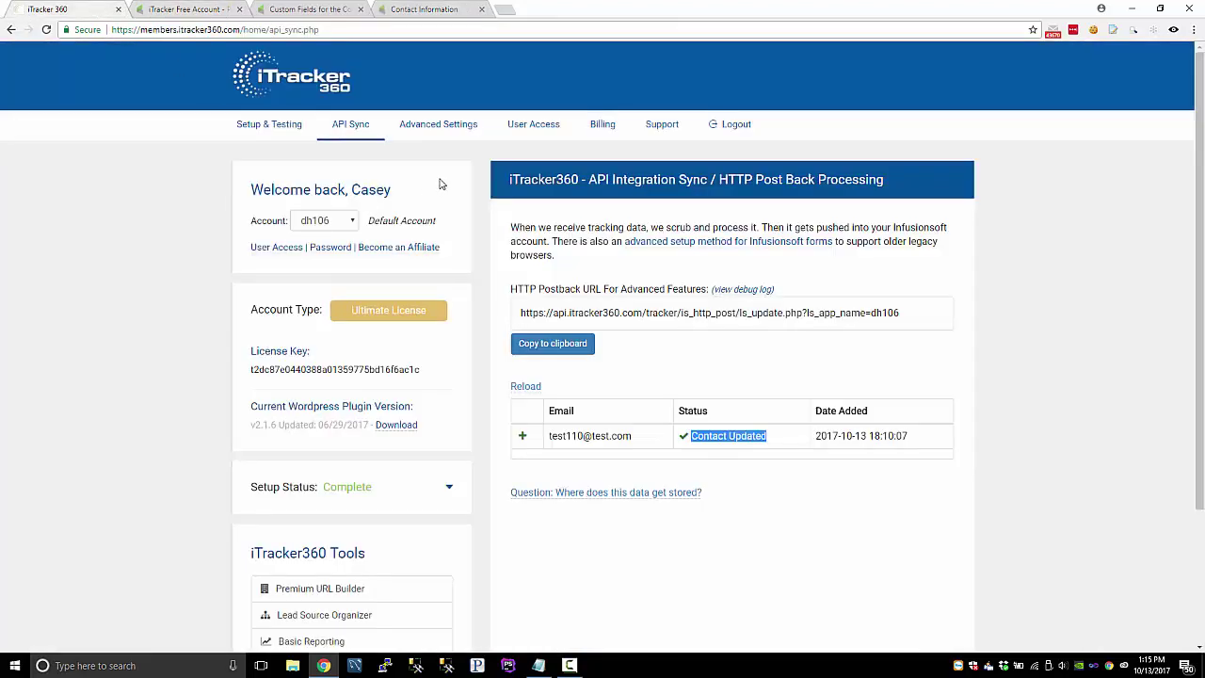
pyautogui.click(426, 130)
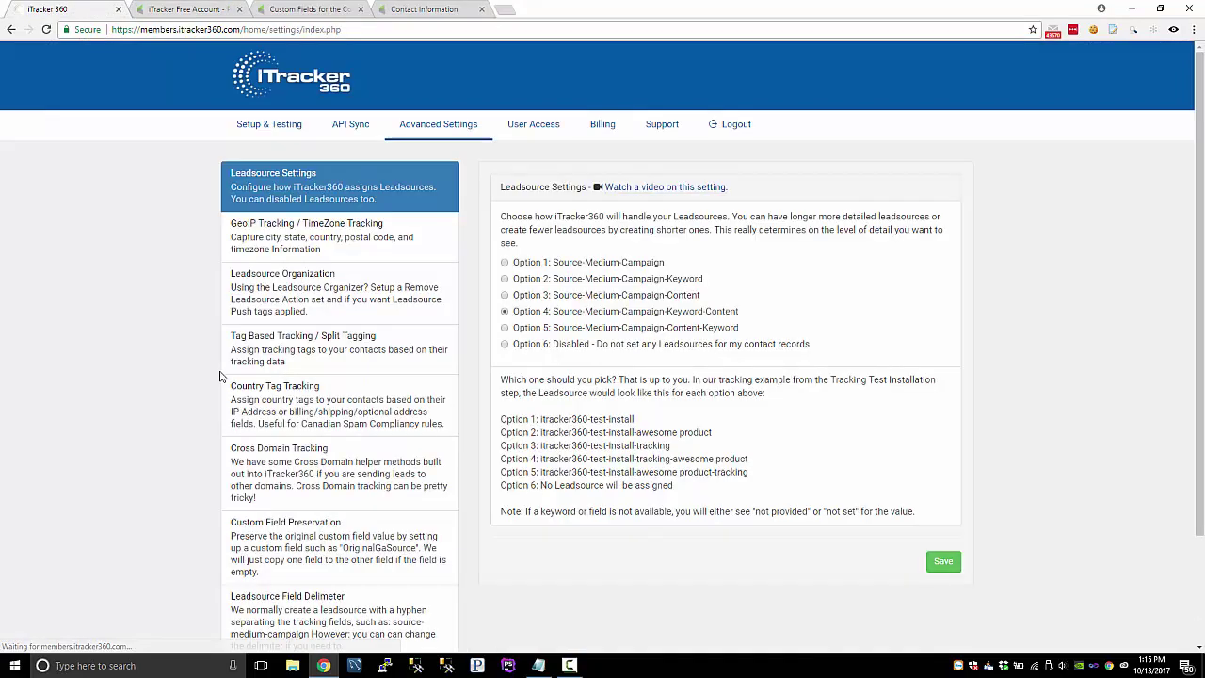
pyautogui.click(279, 418)
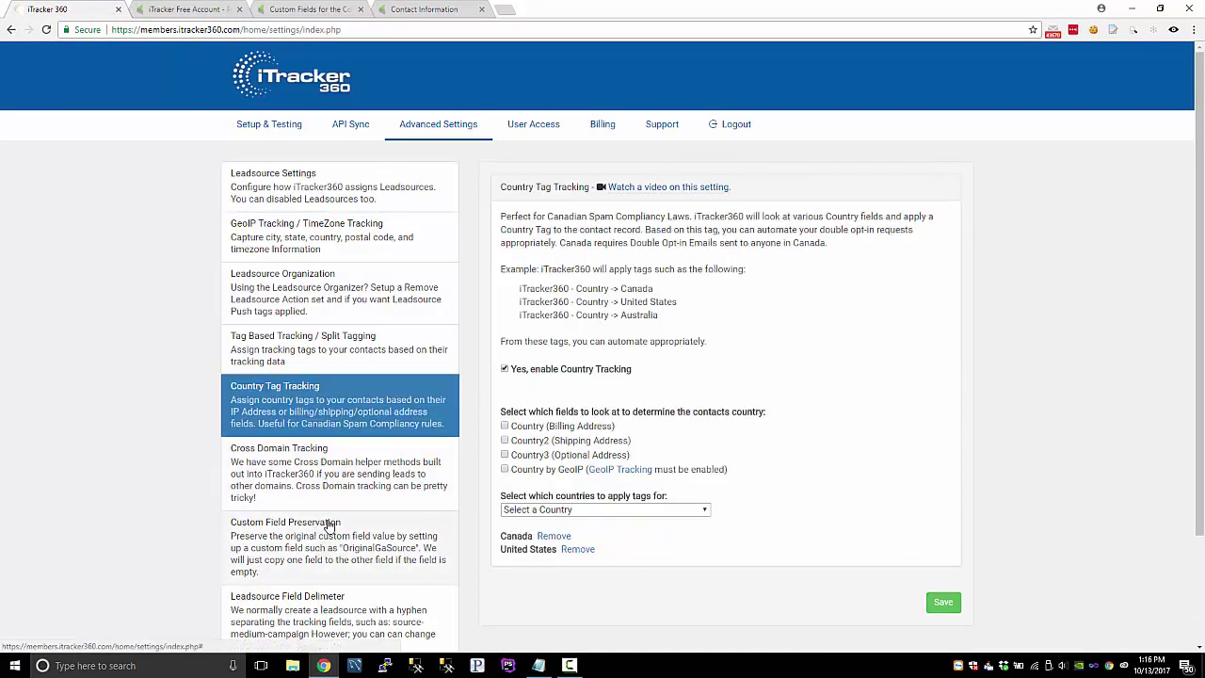
# - Review the Tag Based Tracking / Split Tagging settings, covering Leadsource Tagging and the GaSource through GaContent split tags, without changing them
pyautogui.scroll(-2, 325, 527)
pyautogui.click(302, 226)
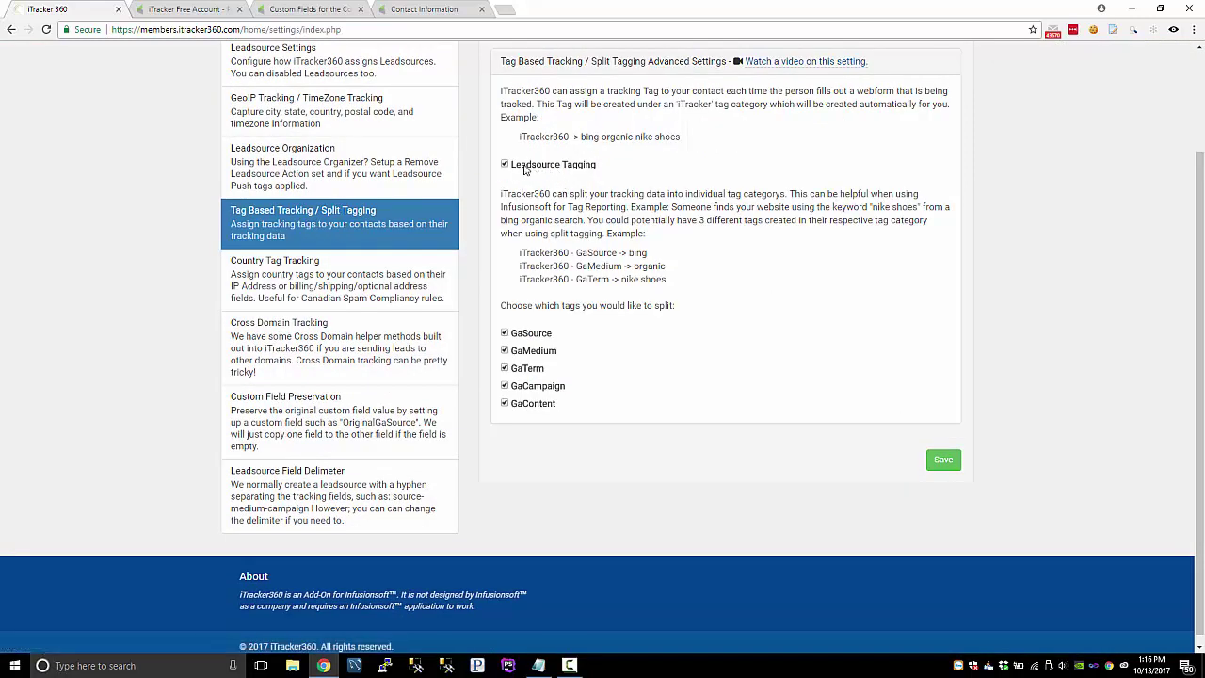
pyautogui.moveTo(521, 164); pyautogui.dragTo(596, 166)
pyautogui.moveTo(515, 331); pyautogui.dragTo(571, 407)
pyautogui.click(598, 449)
pyautogui.scroll(2, 593, 382)
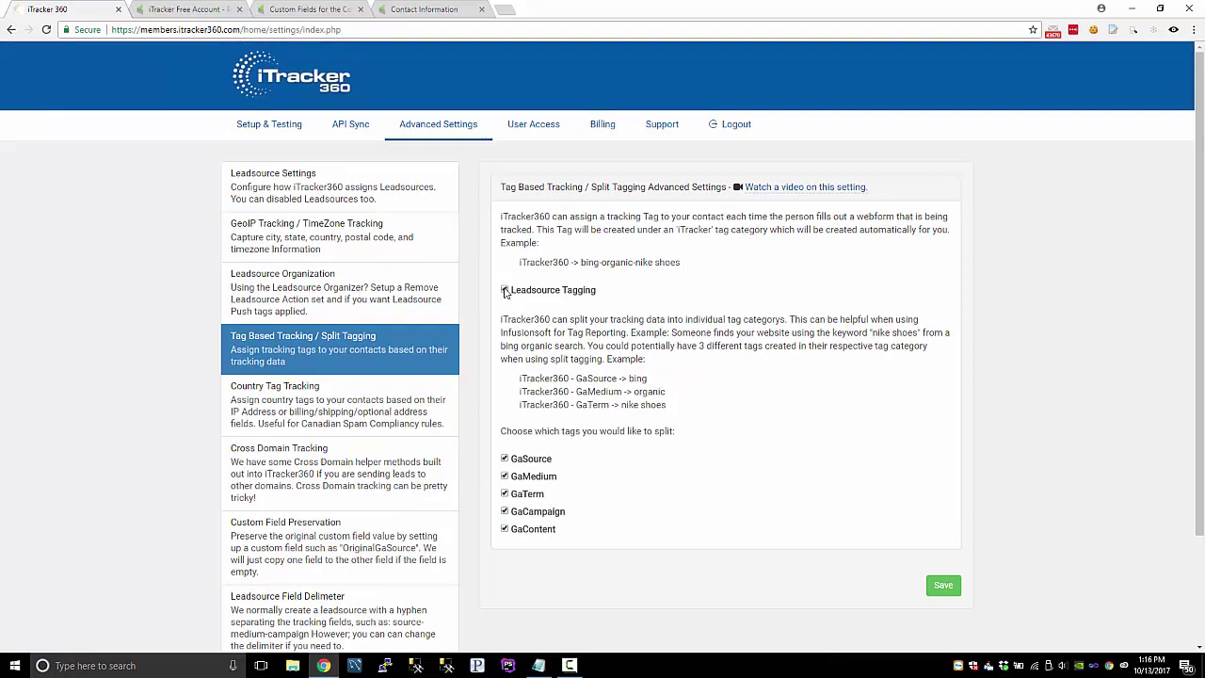
pyautogui.scroll(-2, 513, 293)
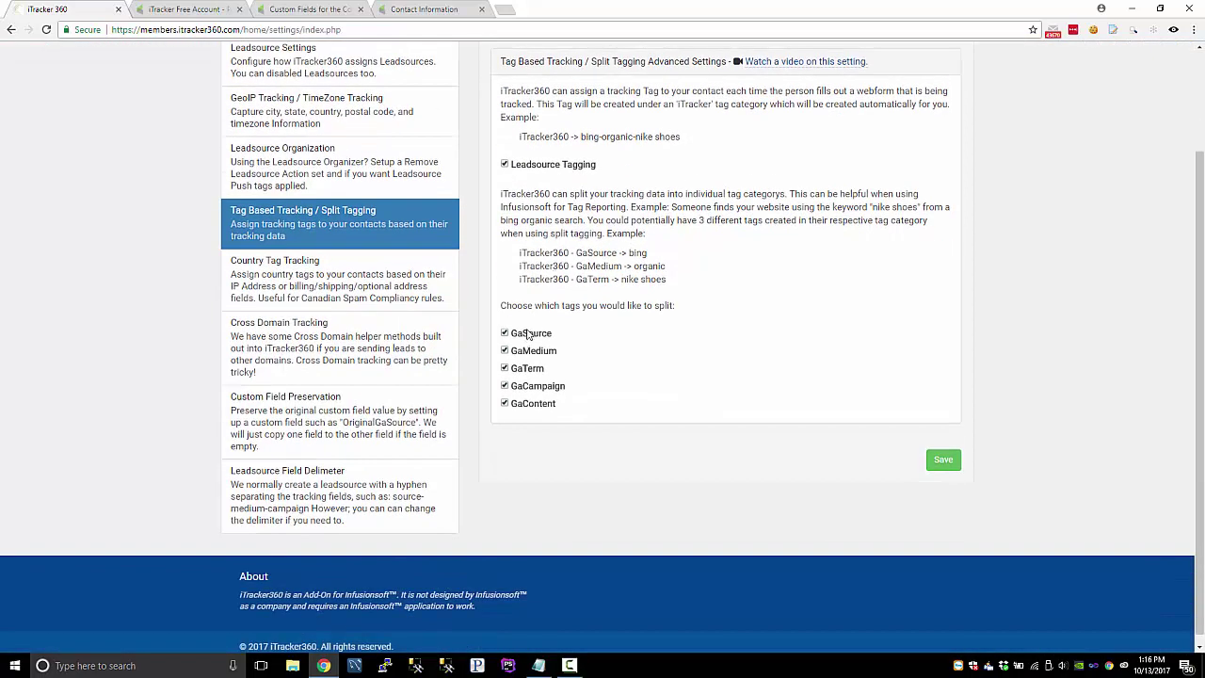
pyautogui.doubleClick(525, 336)
pyautogui.click(557, 392)
pyautogui.scroll(2, 518, 395)
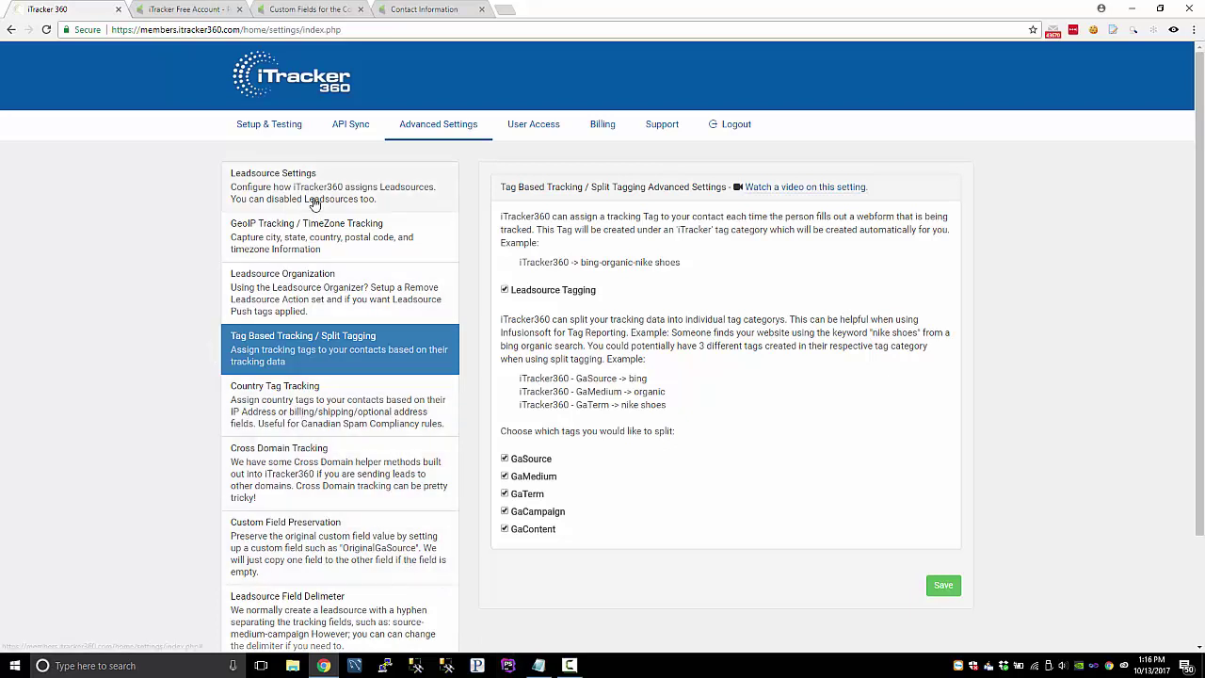
# - View the Leadsource Organization settings for Leadsource Pushing and Push Tagging, and note the video link for this setting
pyautogui.click(323, 302)
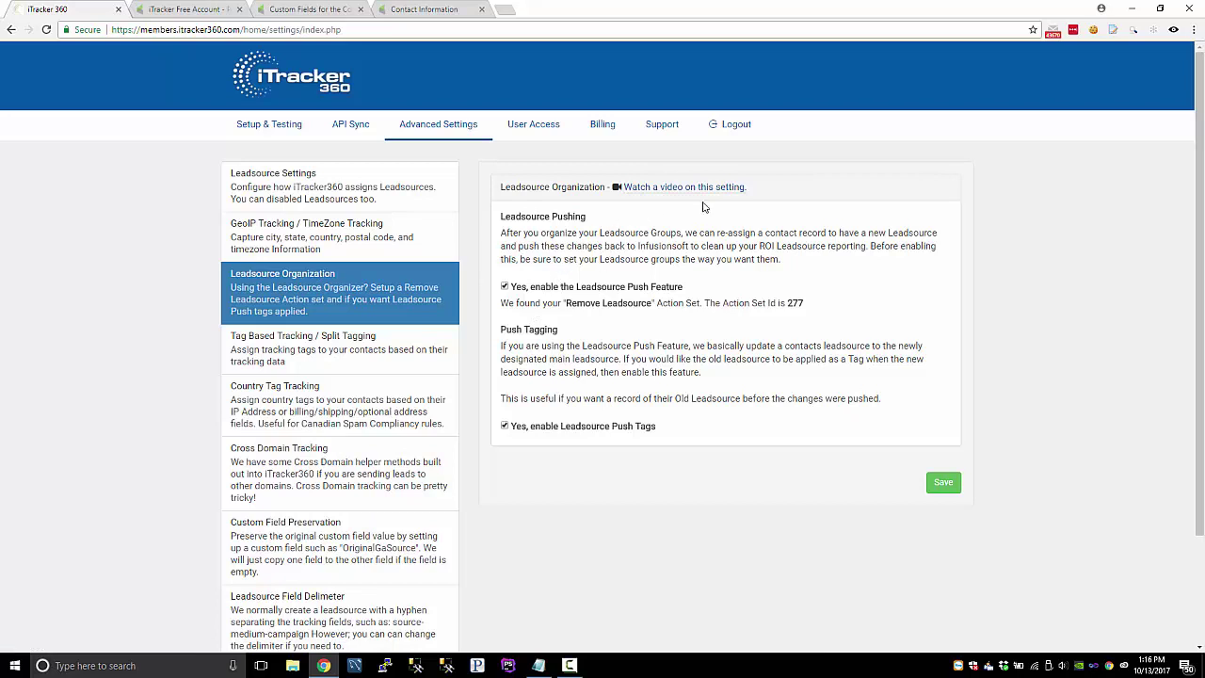
pyautogui.moveTo(763, 193); pyautogui.dragTo(615, 189)
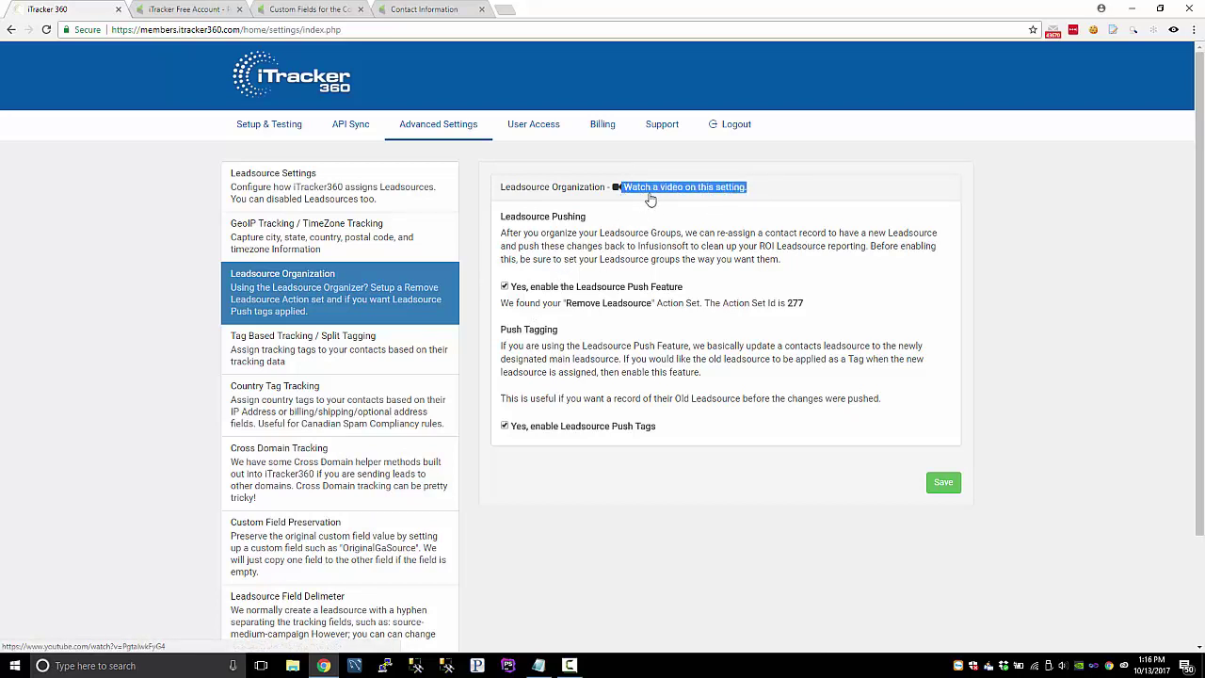
pyautogui.click(621, 216)
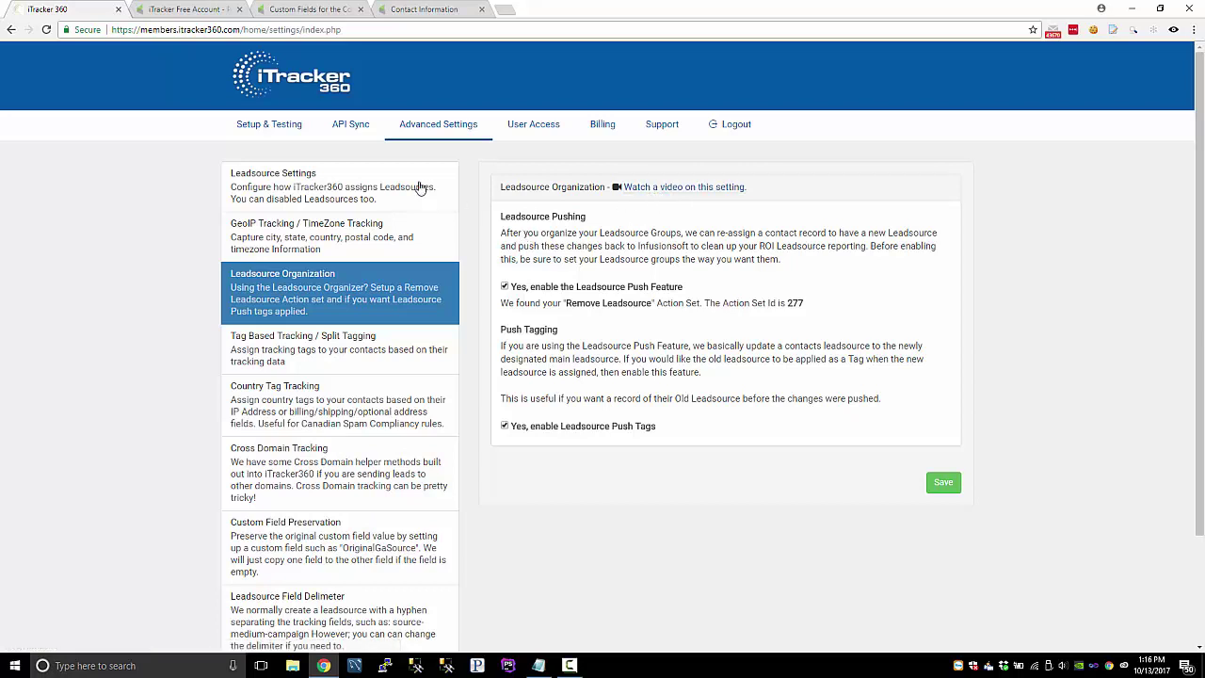
# - Open API Sync and review the test lead's tracking values and HTTP postback processing entry
pyautogui.click(350, 123)
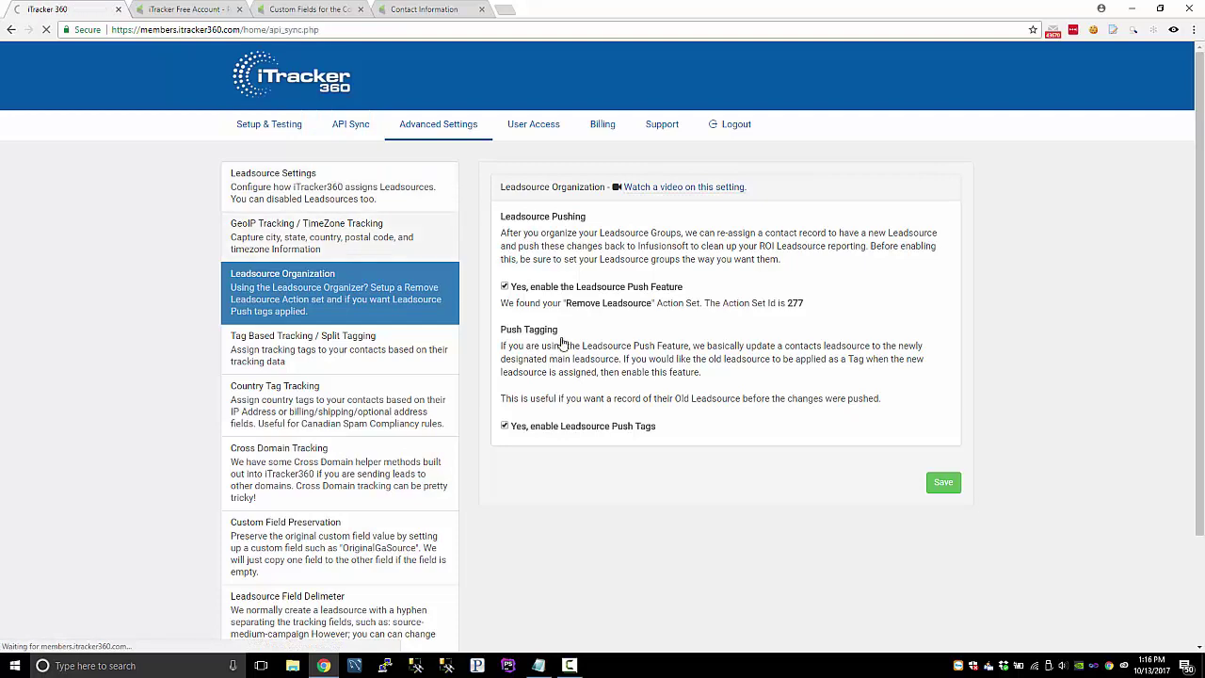
pyautogui.click(555, 435)
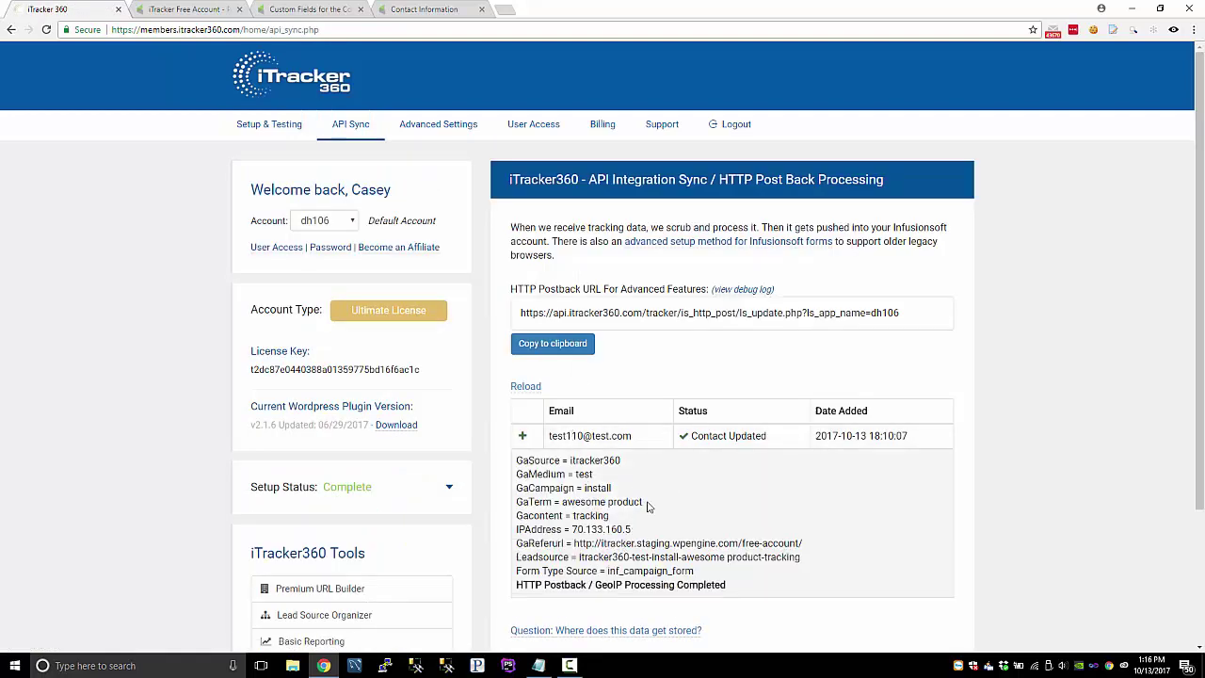
pyautogui.scroll(-3, 659, 490)
pyautogui.scroll(3, 697, 431)
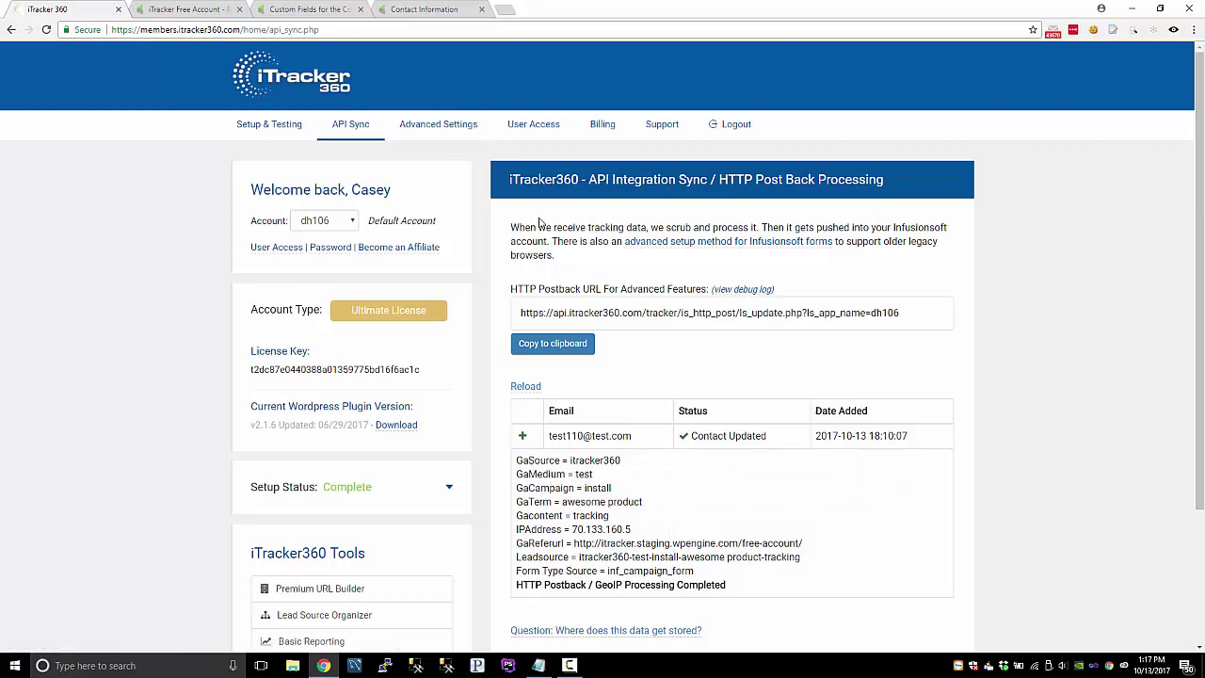
# - Open the Premium URL Builder and look over its form fields and the table of stored links
pyautogui.scroll(-3, 539, 222)
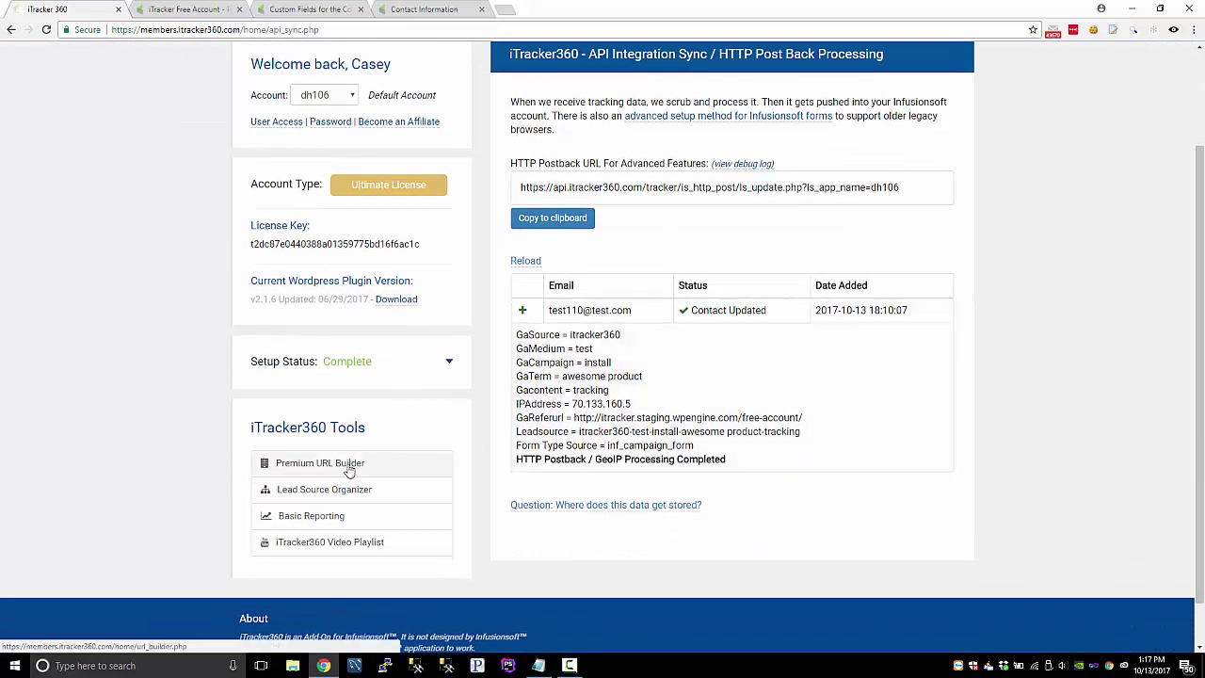
pyautogui.click(348, 466)
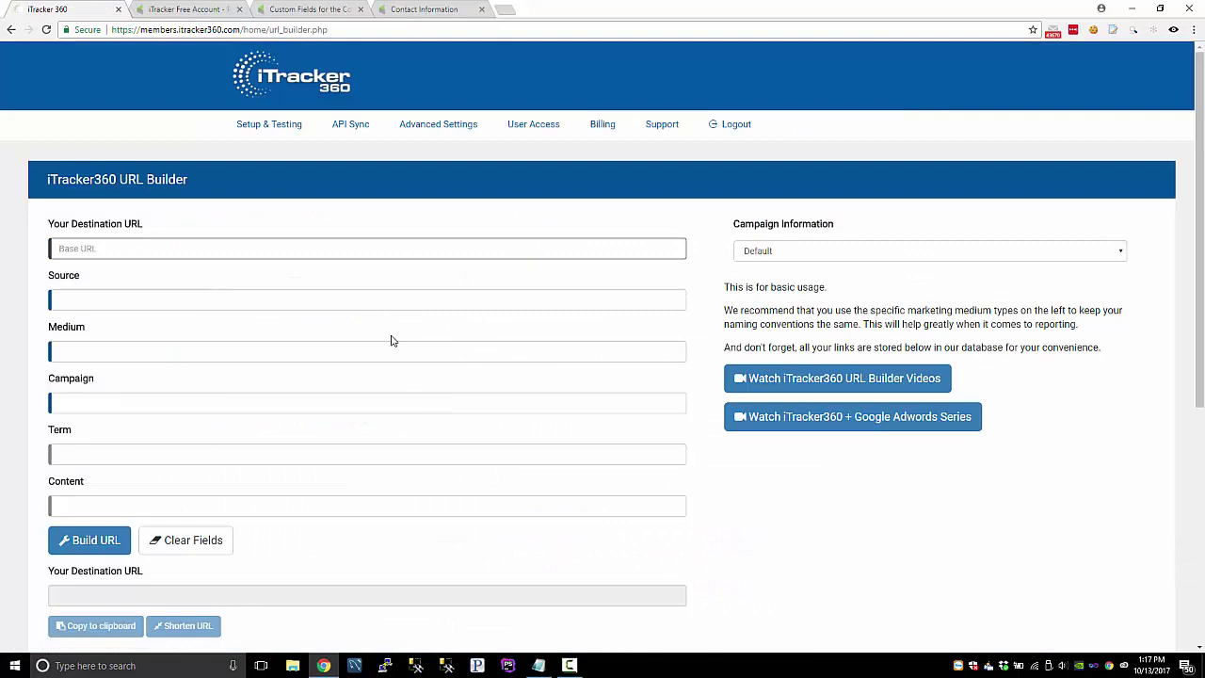
pyautogui.scroll(-2, 393, 341)
pyautogui.scroll(-2, 781, 313)
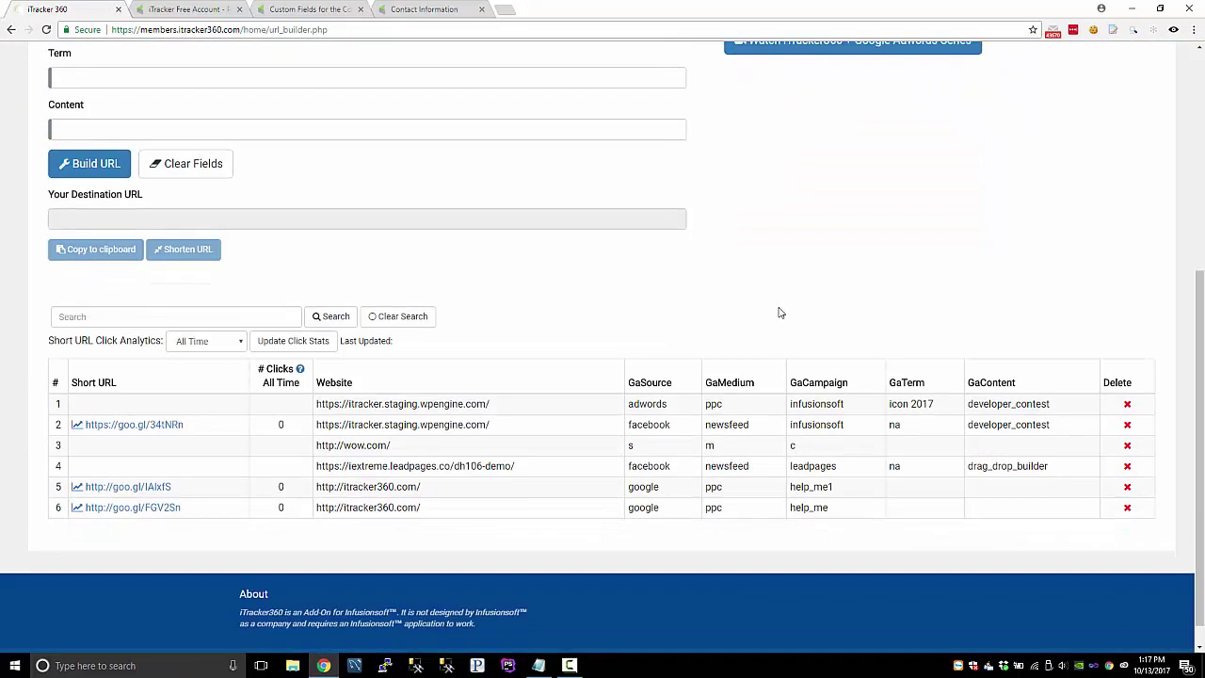
pyautogui.scroll(4, 779, 311)
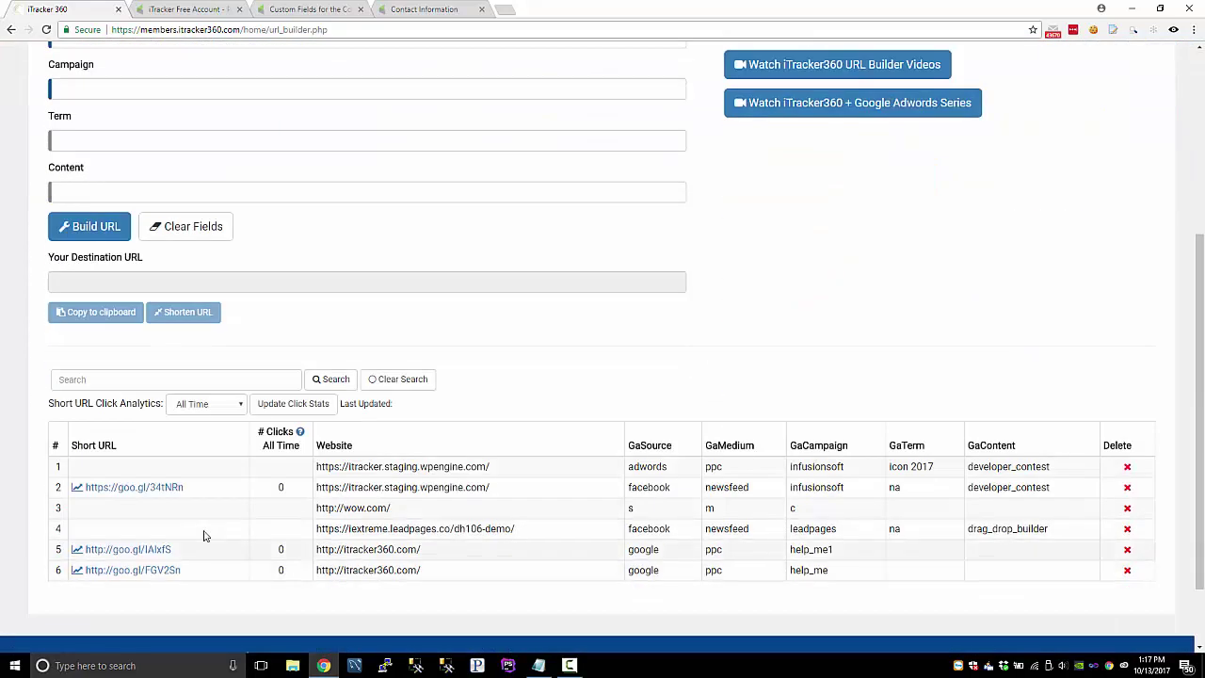
# - Load the stored facebook newsfeed link for itracker.staging.wpengine.com into the builder and inspect its destination URL and source
pyautogui.scroll(-3, 329, 531)
pyautogui.moveTo(486, 492); pyautogui.dragTo(314, 492)
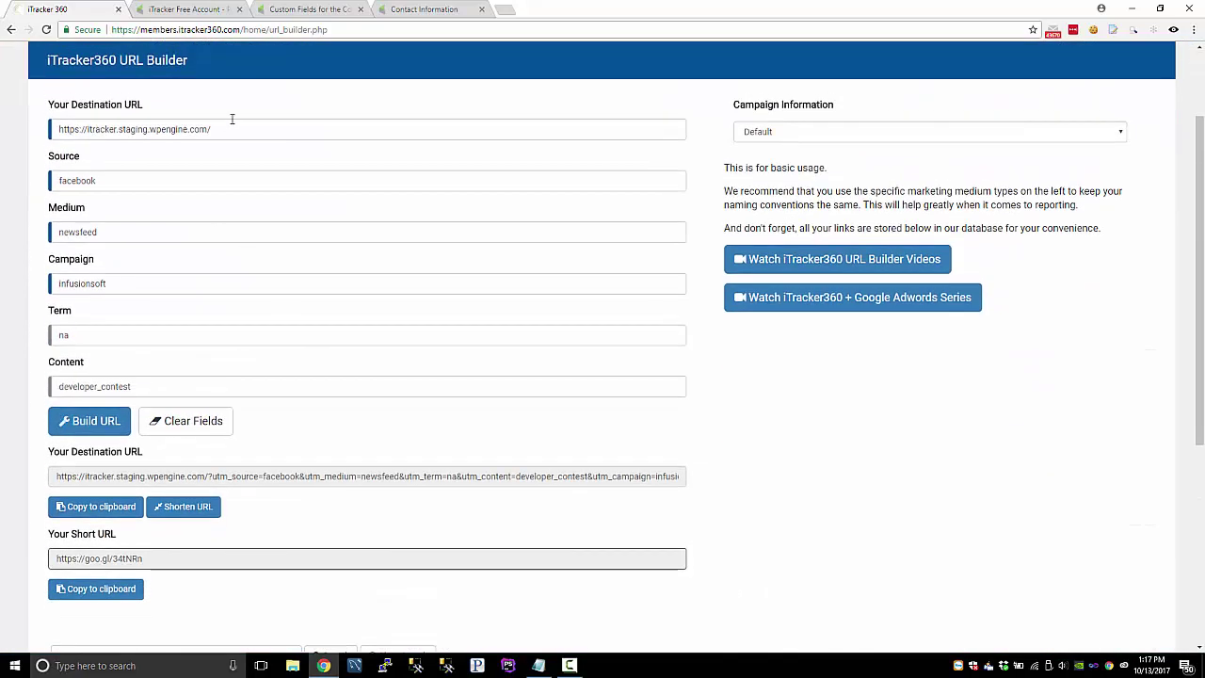
pyautogui.moveTo(231, 121); pyautogui.dragTo(26, 142)
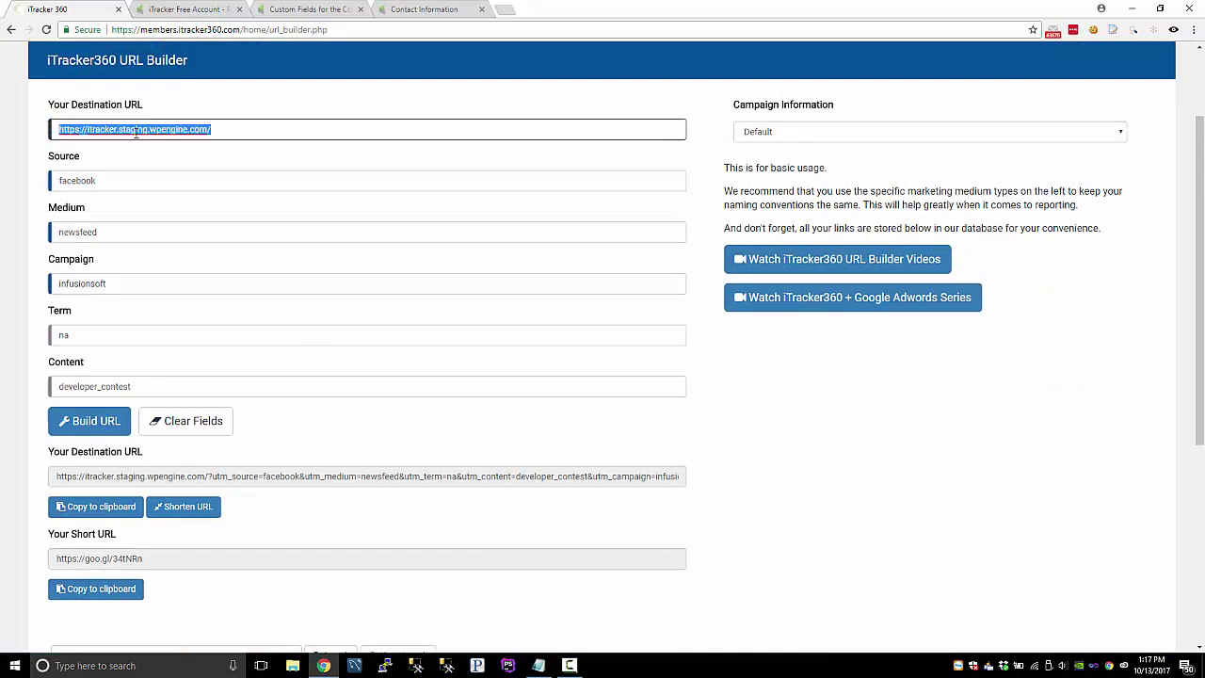
pyautogui.click(65, 184)
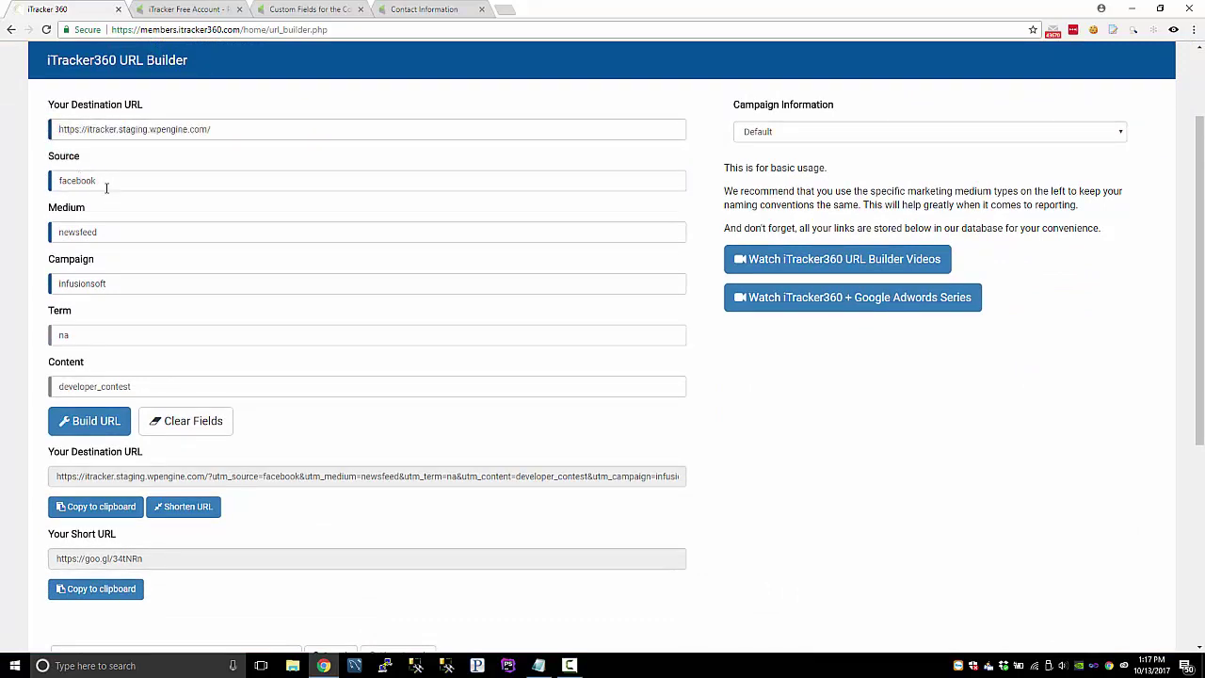
pyautogui.click(109, 183)
pyautogui.moveTo(109, 183); pyautogui.dragTo(39, 179)
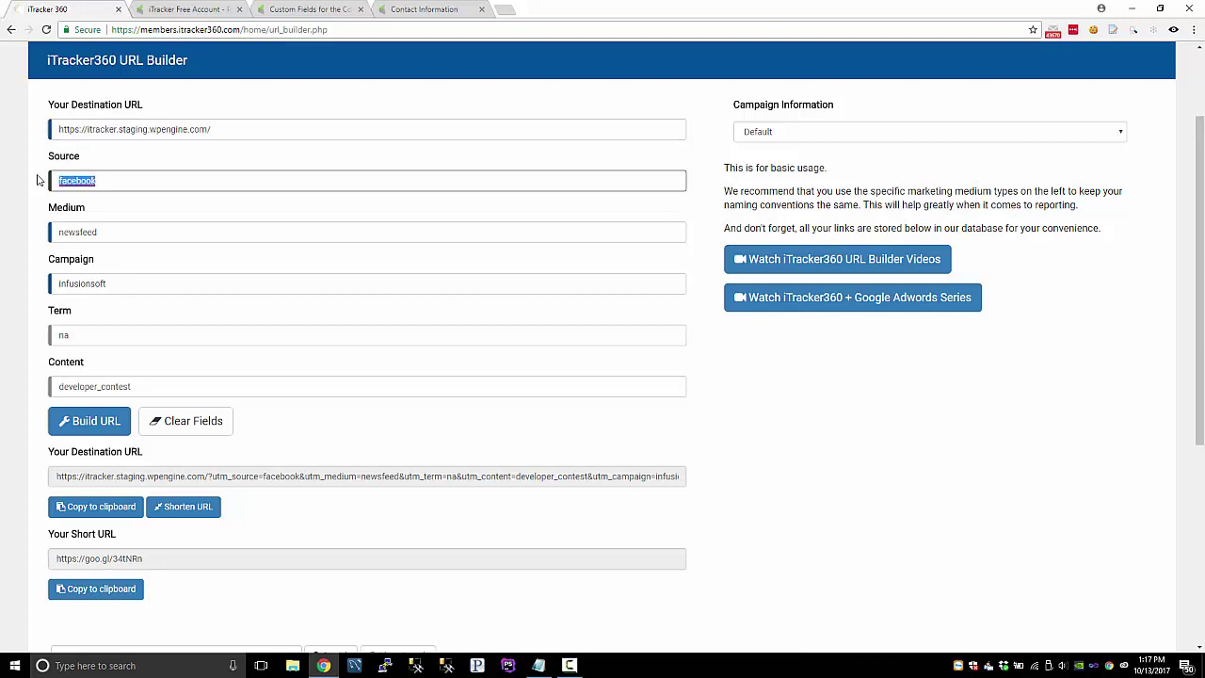
# - Inspect the loaded link's Medium, Campaign, Term and Content fields without changing them
pyautogui.moveTo(116, 230); pyautogui.dragTo(30, 235)
pyautogui.moveTo(126, 286); pyautogui.dragTo(42, 288)
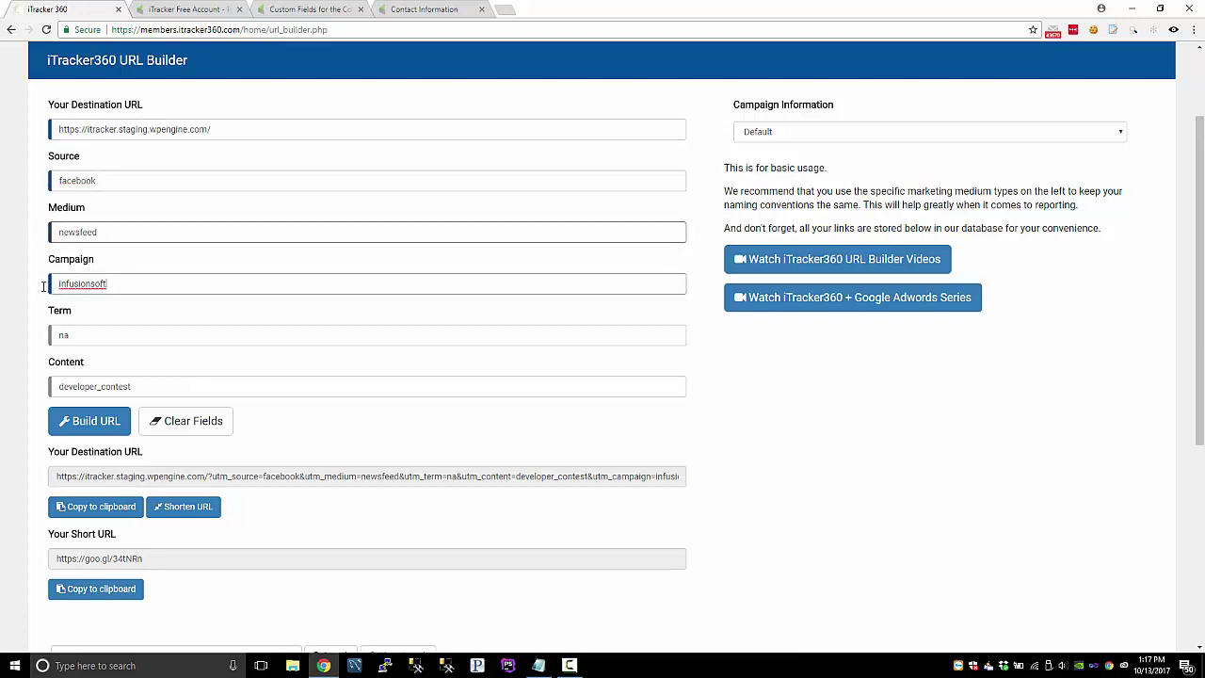
pyautogui.moveTo(87, 337); pyautogui.dragTo(63, 333)
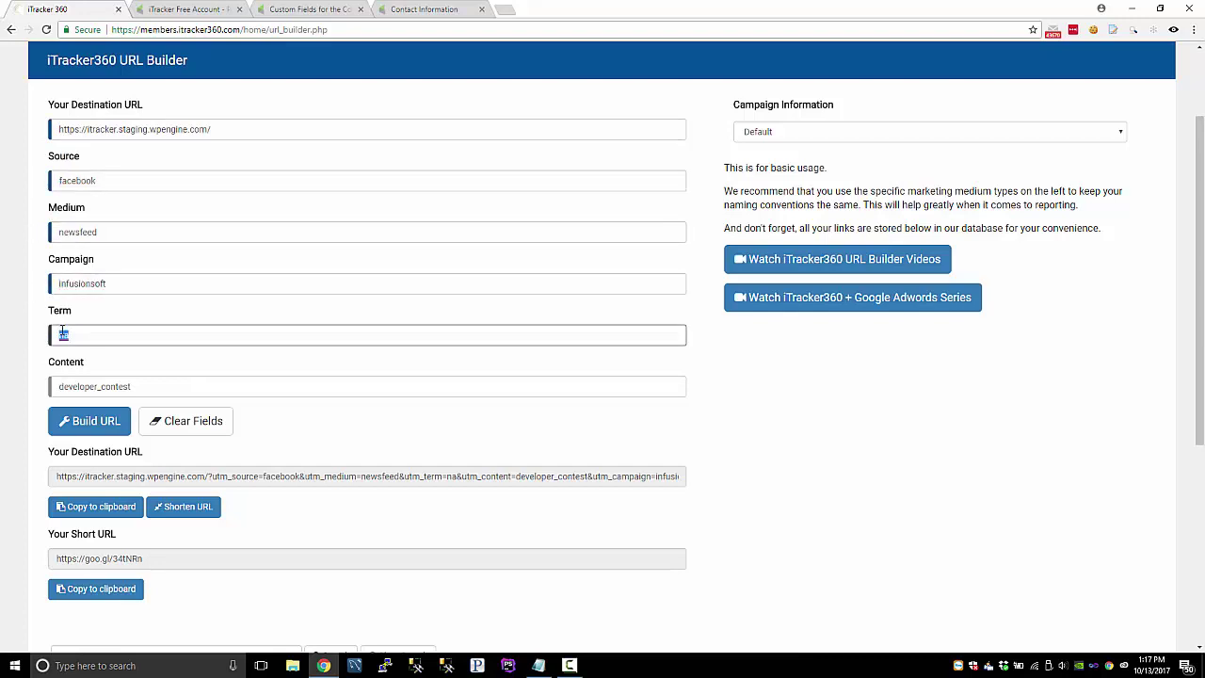
pyautogui.click(136, 381)
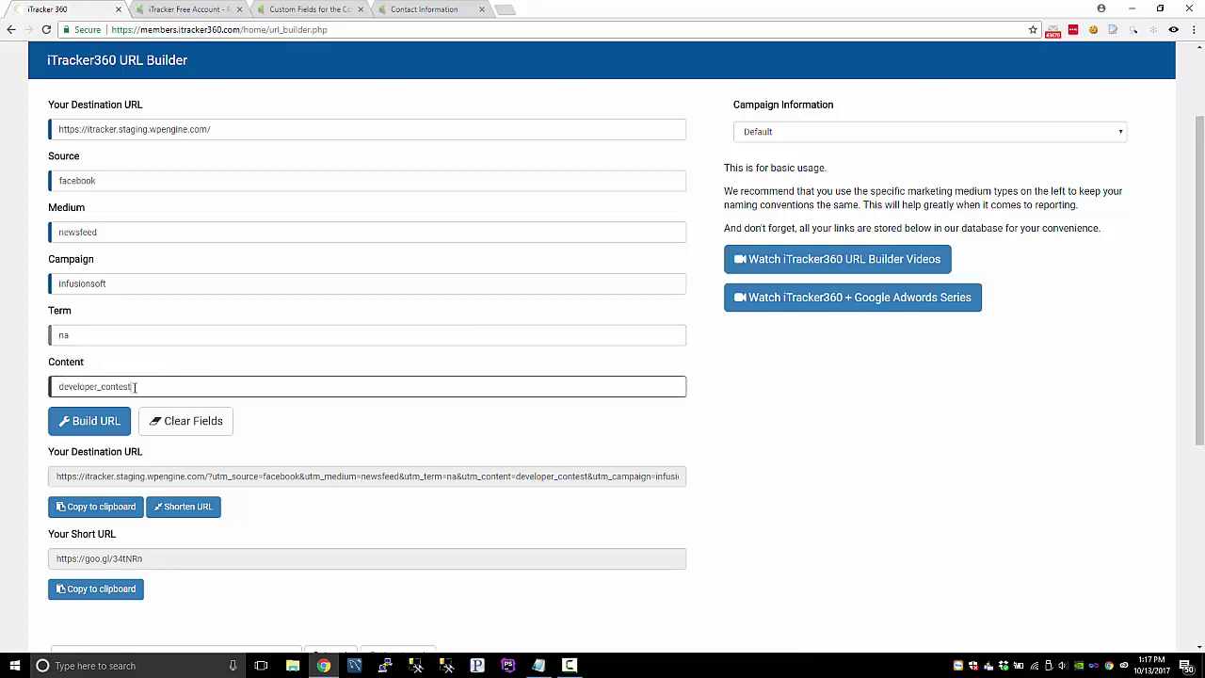
pyautogui.moveTo(134, 387); pyautogui.dragTo(38, 390)
pyautogui.click(102, 374)
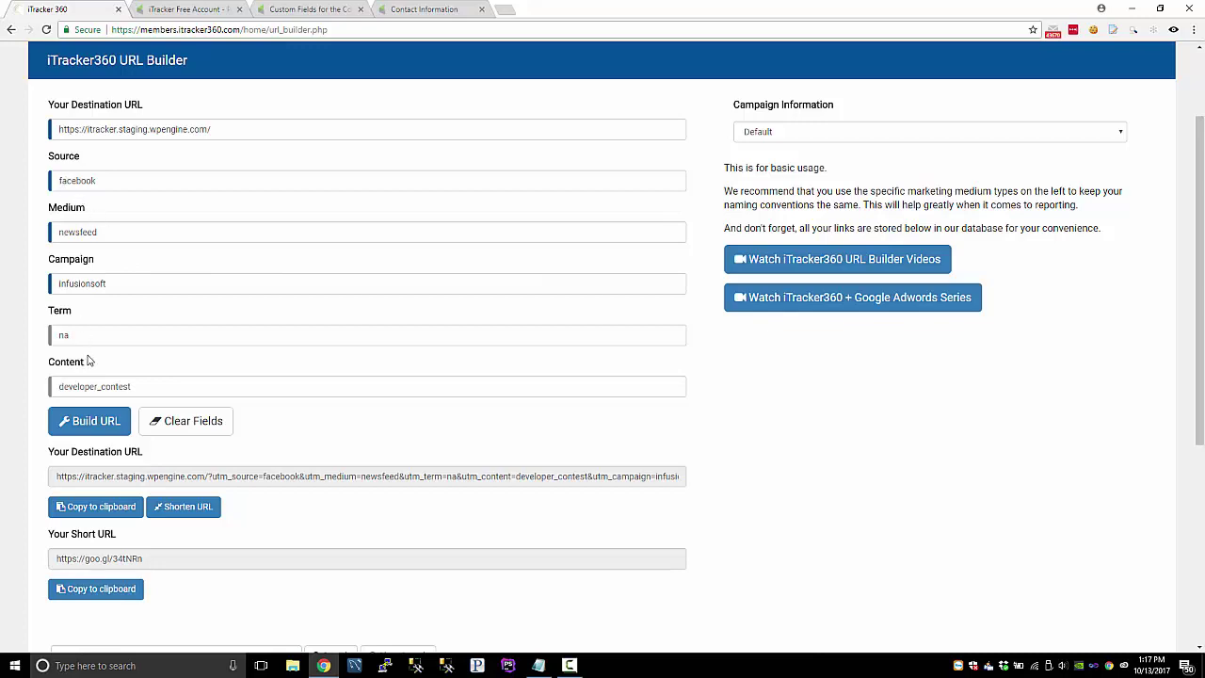
# - Shorten the built destination URL and select the resulting short URL
pyautogui.scroll(-1, 87, 361)
pyautogui.scroll(-1, 52, 365)
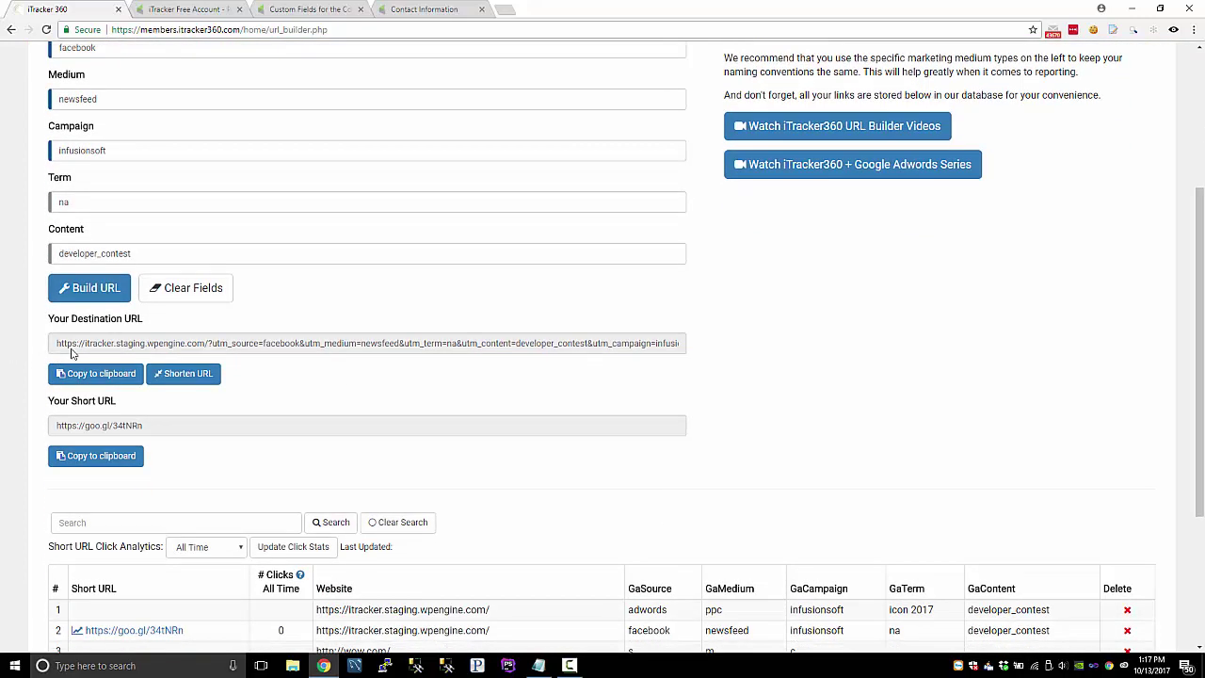
pyautogui.click(197, 322)
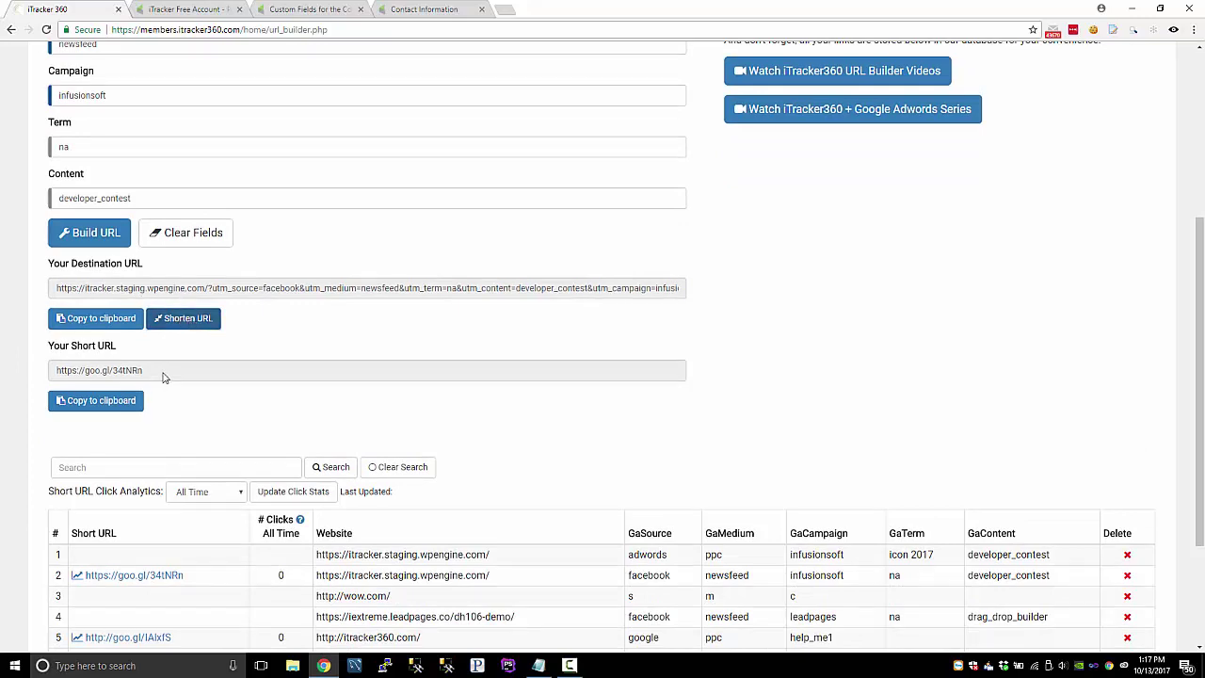
pyautogui.moveTo(161, 376); pyautogui.dragTo(43, 373)
pyautogui.scroll(-1, 41, 374)
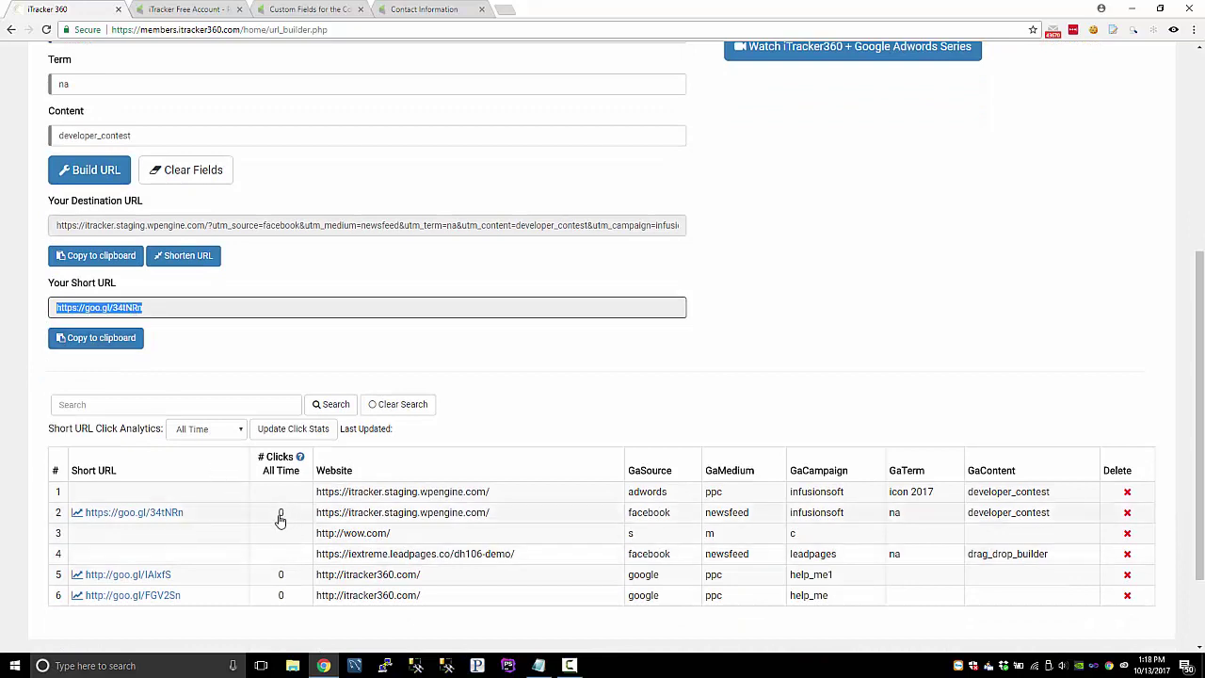
# - View the time ranges for Short URL Click Analytics, keep All Time and update the click stats
pyautogui.click(227, 429)
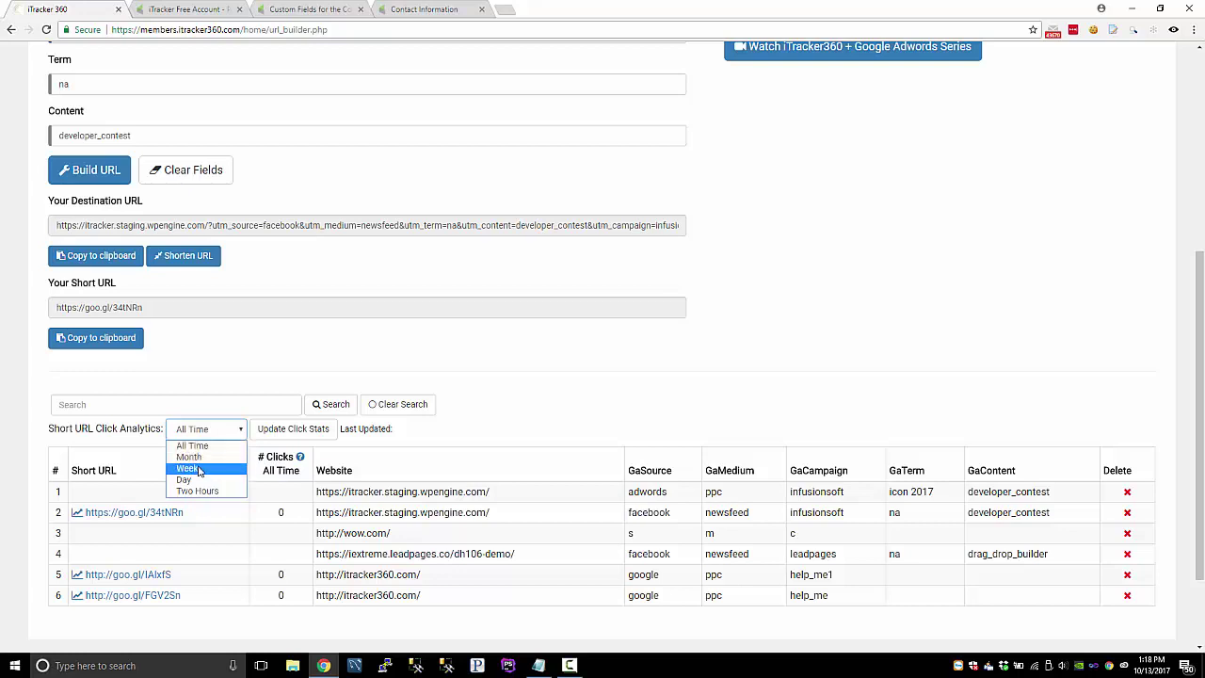
pyautogui.click(372, 447)
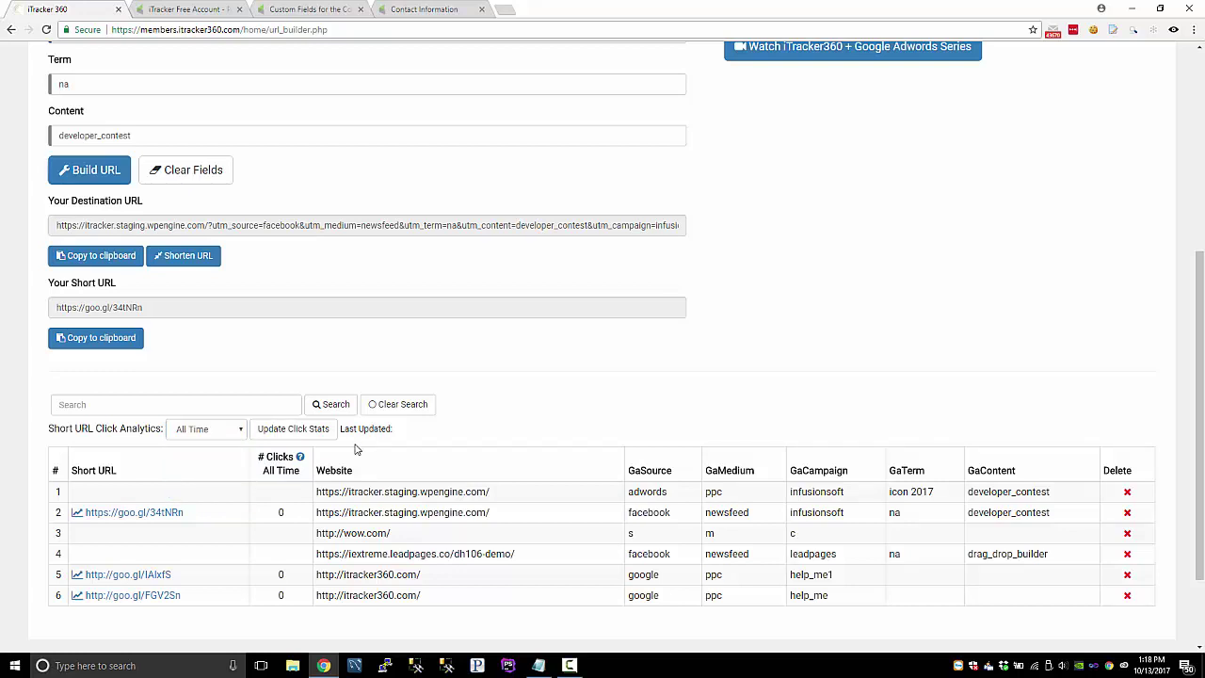
pyautogui.click(301, 433)
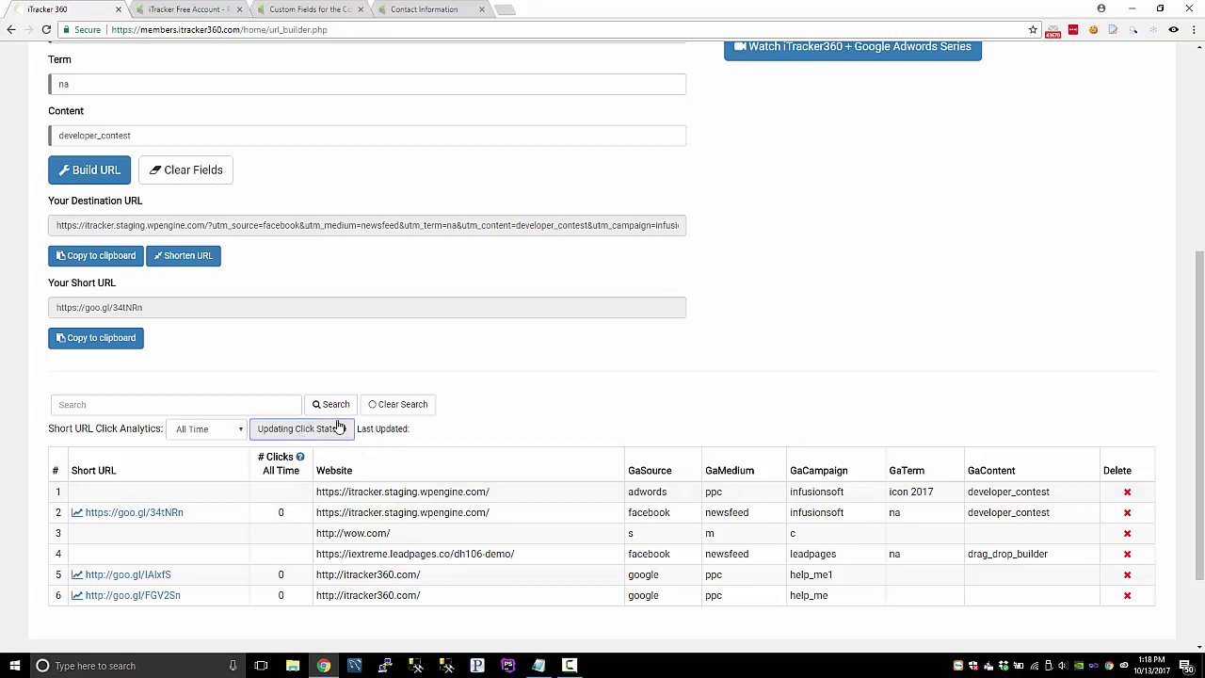